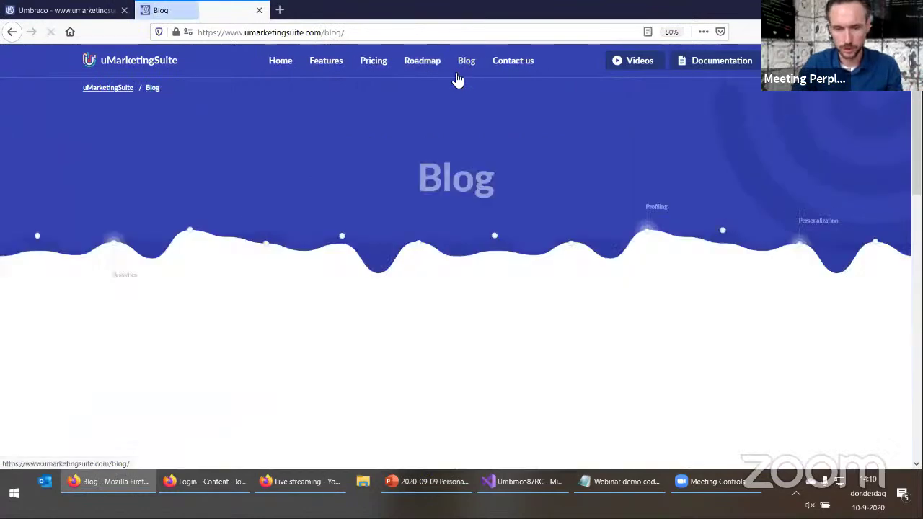
Go to the site's home page, then switch to the Umbraco tab with the prefilled login form
click(279, 63)
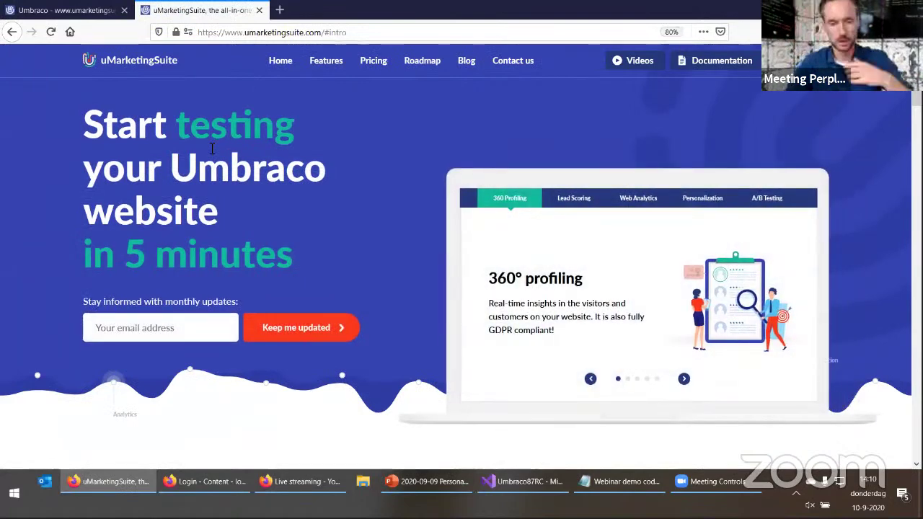
click(80, 11)
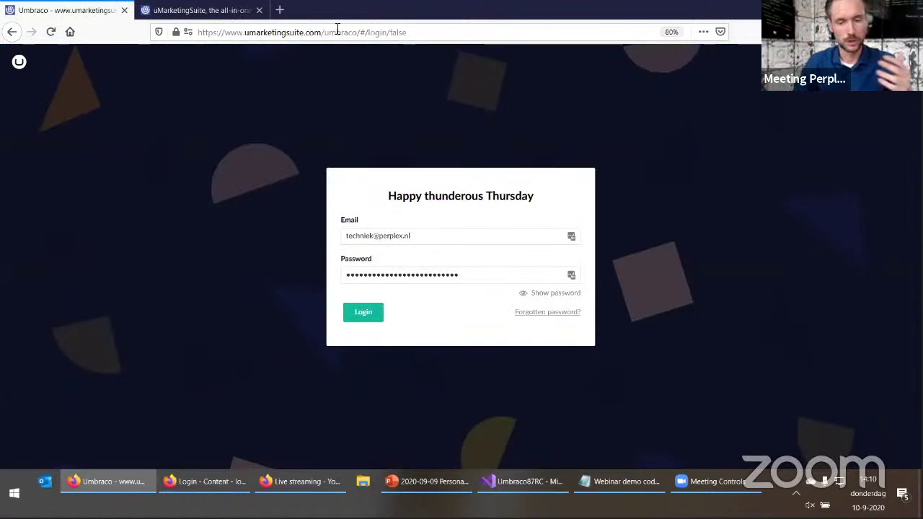
Log in and expand the uMarketingSuite, Features and Blog nodes in the Content tree
click(366, 314)
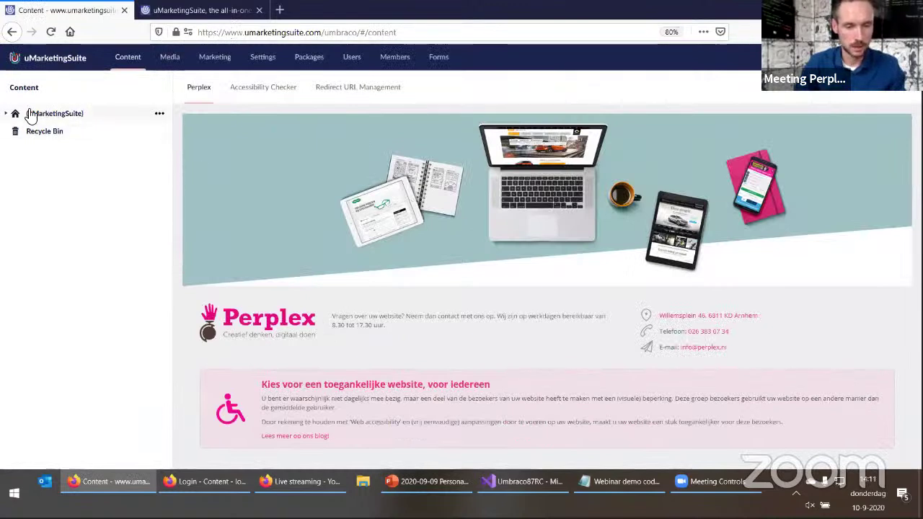
click(7, 115)
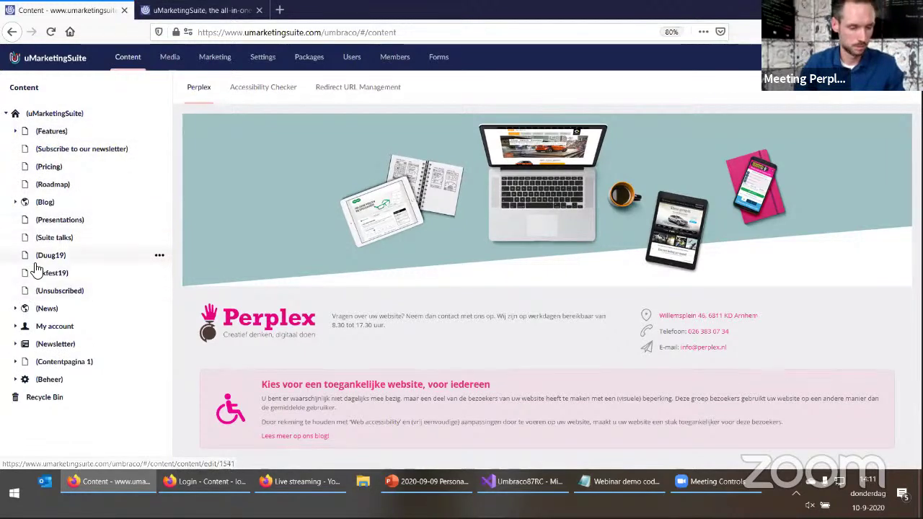
click(16, 133)
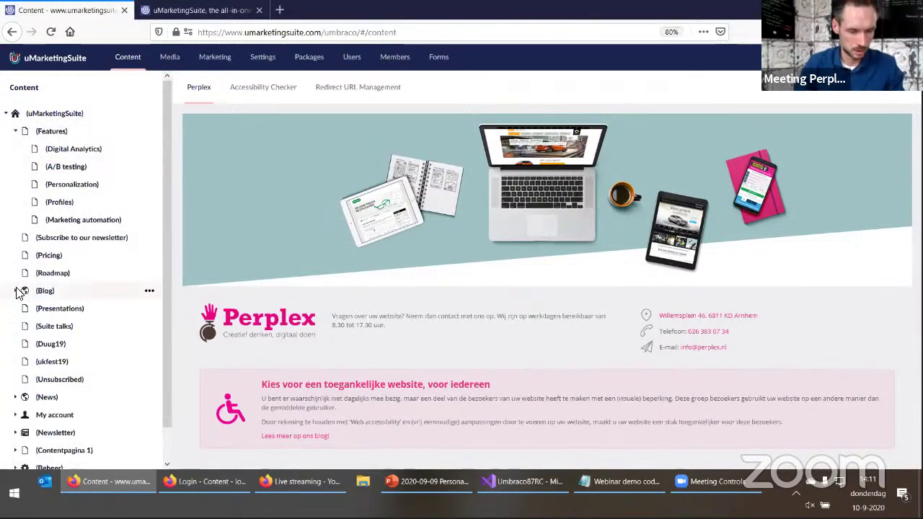
click(15, 291)
scroll(51, 253, down, 5)
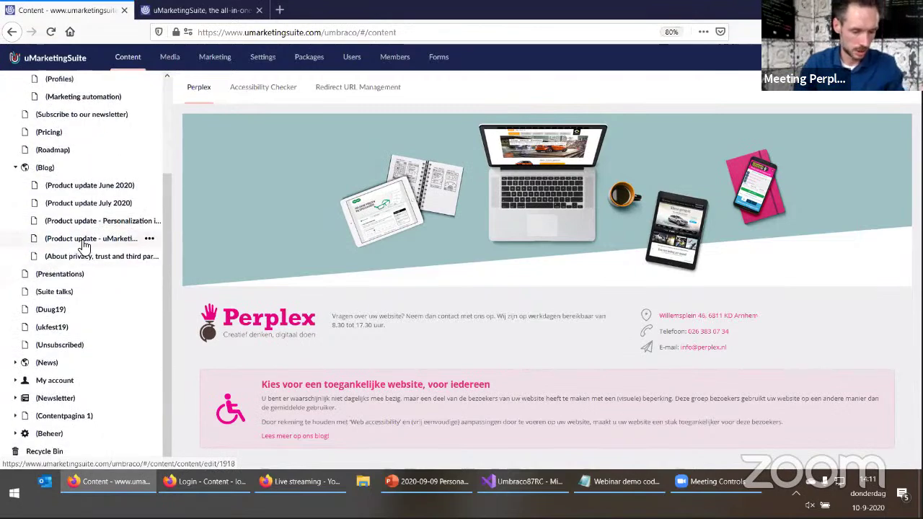
scroll(43, 249, up, 5)
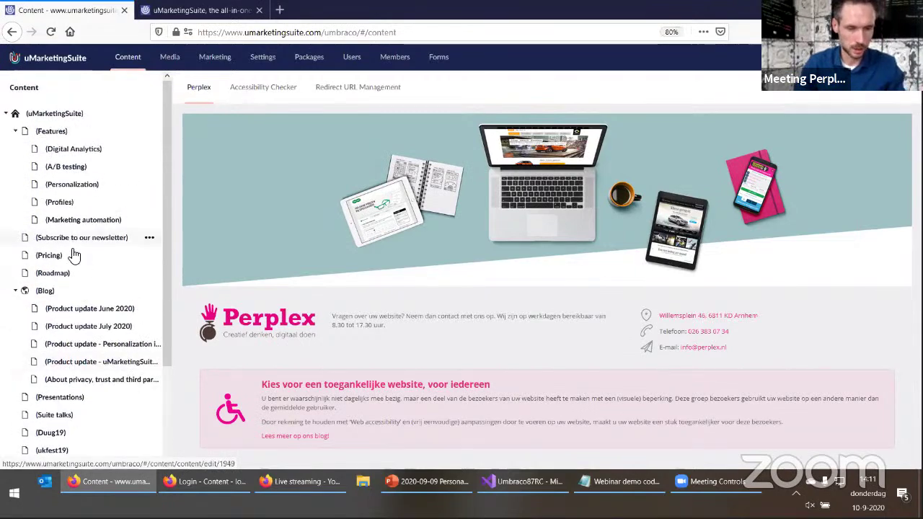
Show Analytics pageviews per day for 2020-01-01 to 2020-09-09, then go to A/B Testing
click(214, 58)
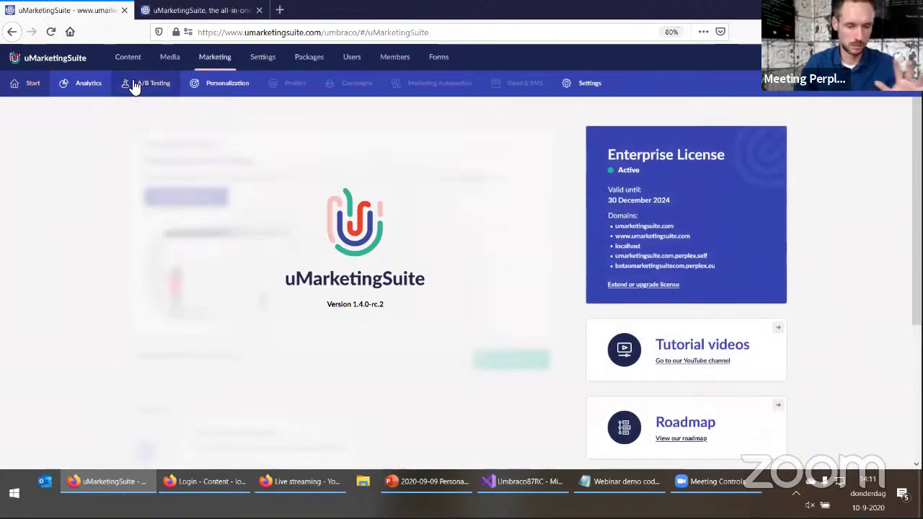
click(94, 85)
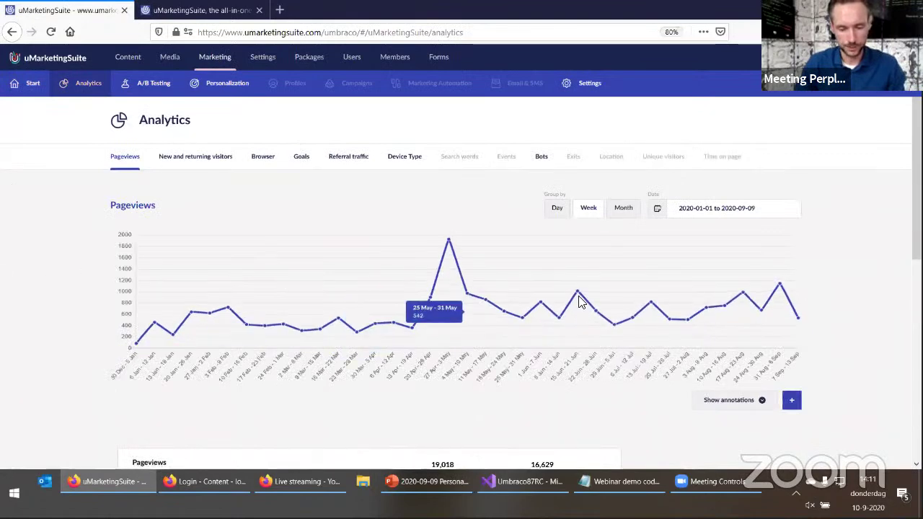
click(560, 212)
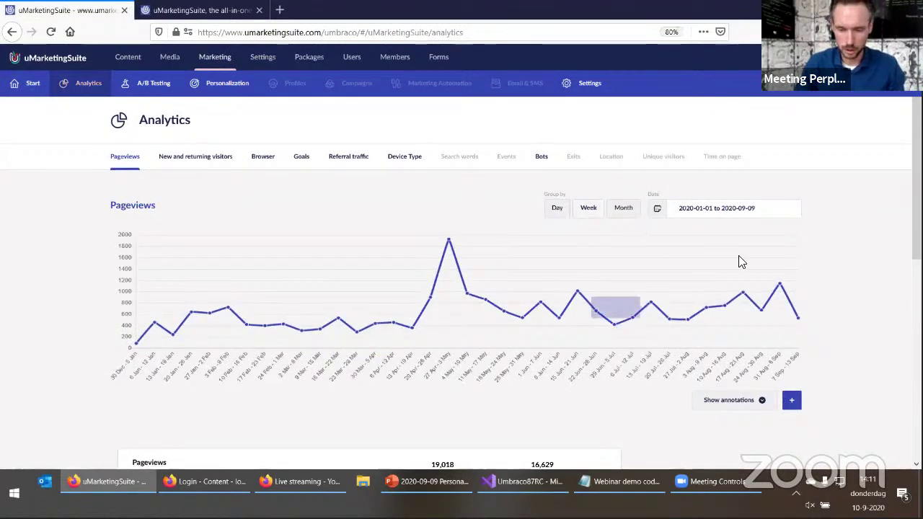
scroll(433, 300, down, 3)
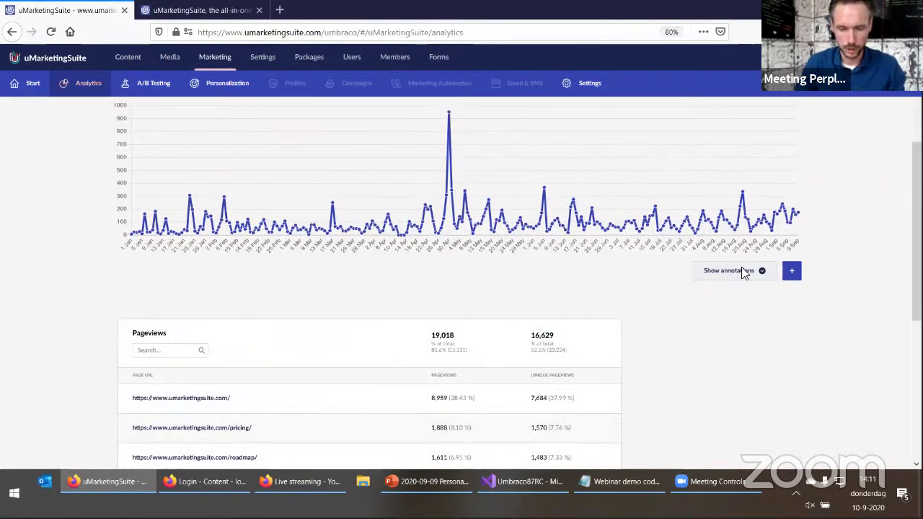
scroll(109, 324, down, 3)
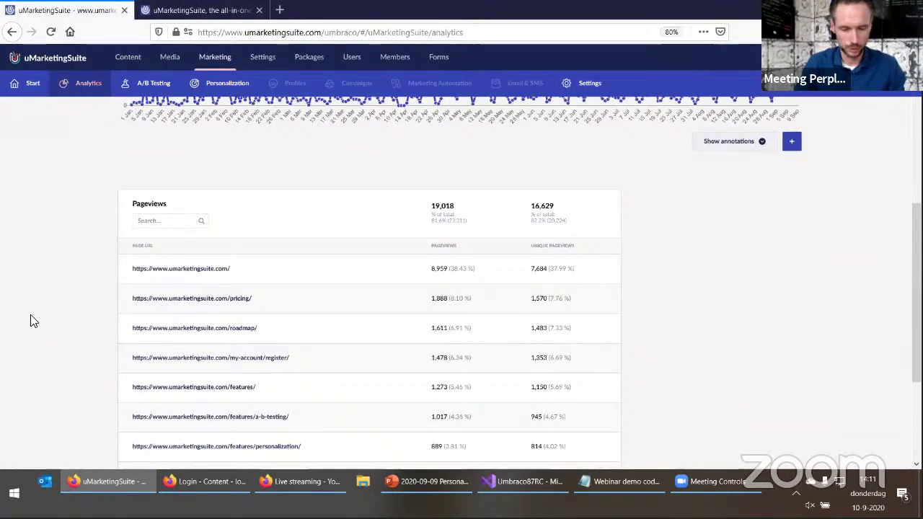
scroll(62, 323, up, 6)
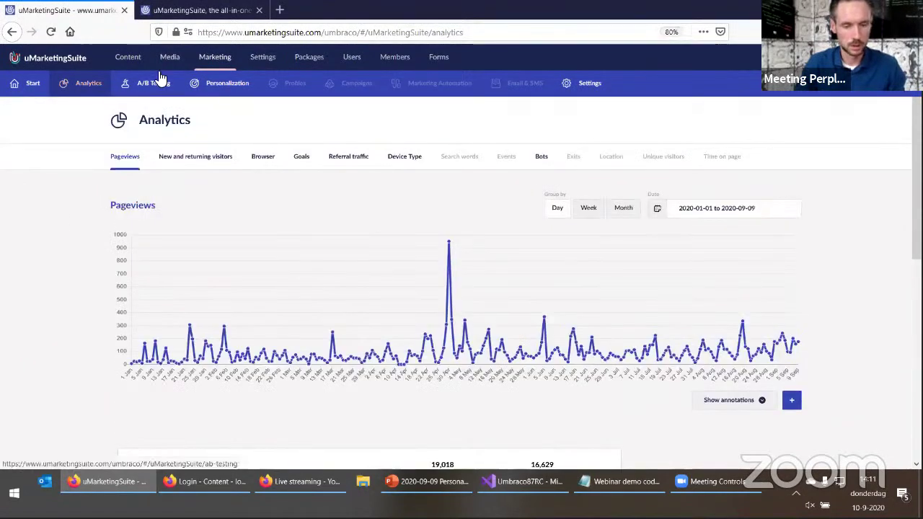
click(156, 83)
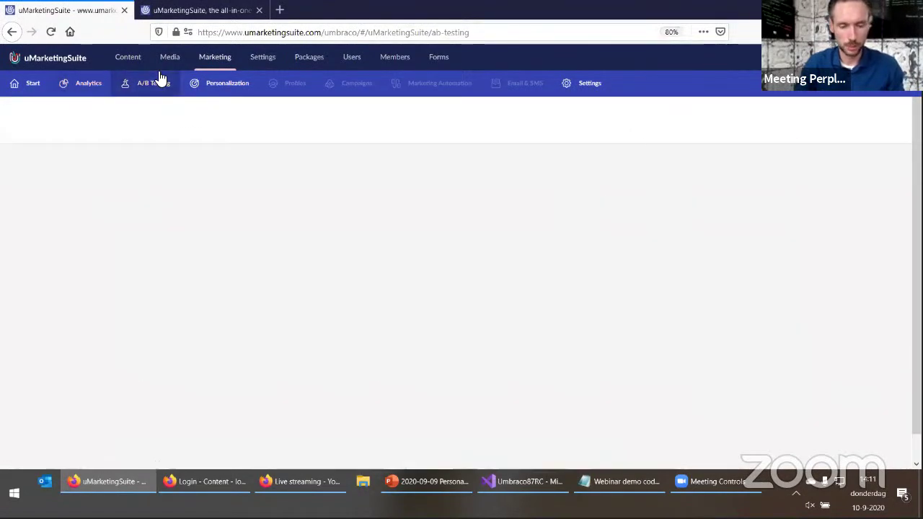
Set the 'Hide telephone number after 18:00' personalization rule to not active and save it
click(209, 86)
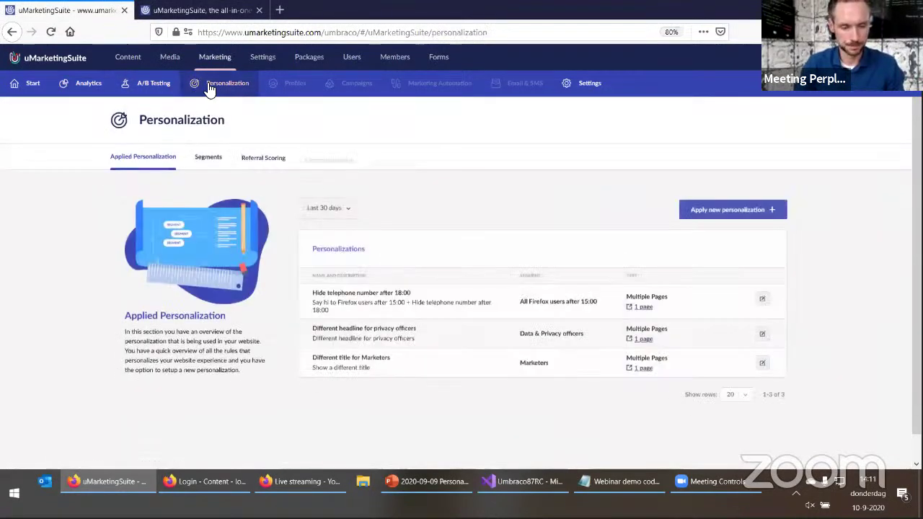
click(761, 295)
scroll(237, 389, down, 2)
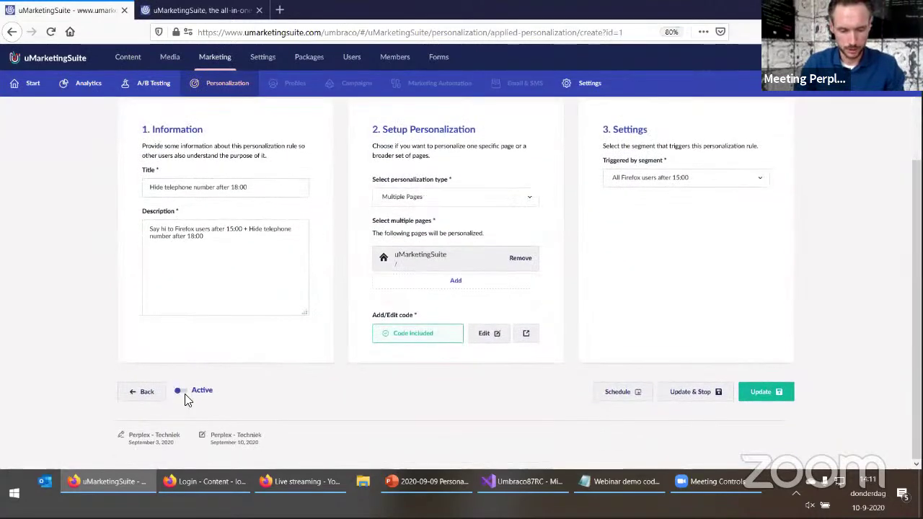
click(180, 391)
click(758, 396)
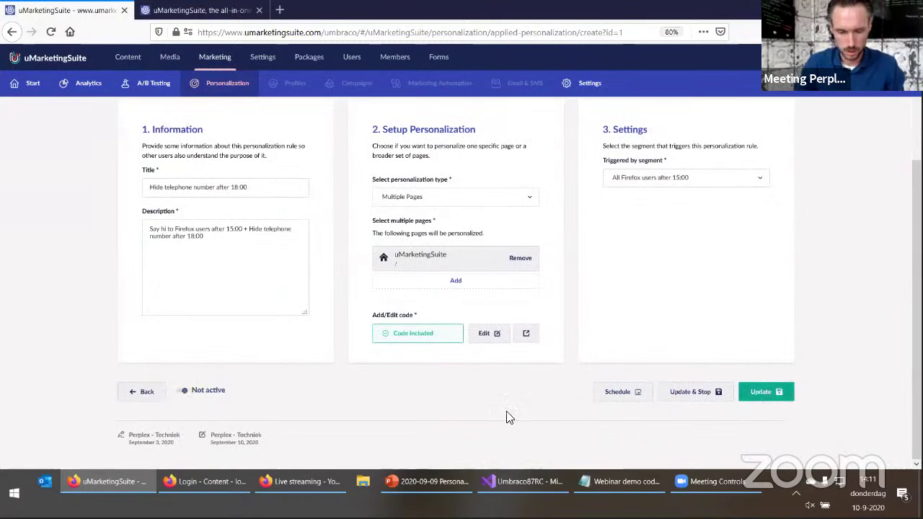
Set the 'Different title for Marketers' rule to not active and save it
click(761, 296)
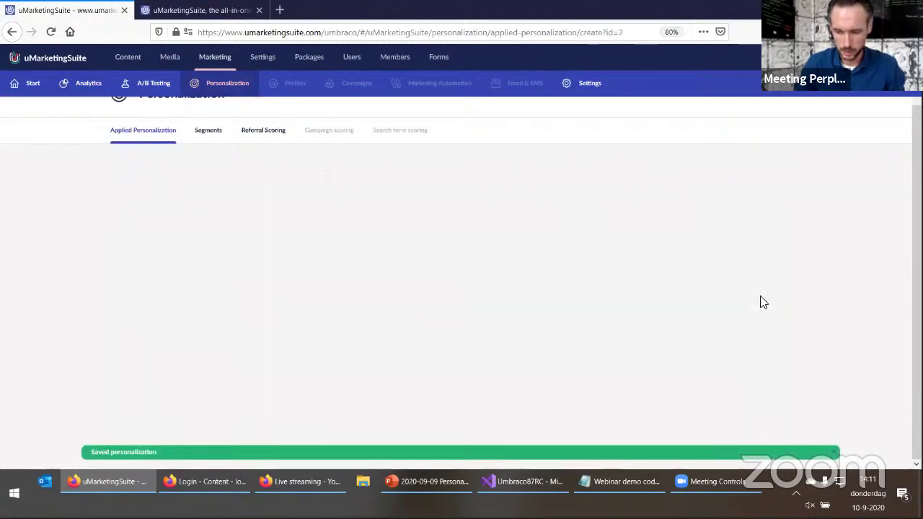
scroll(288, 375, down, 2)
click(182, 390)
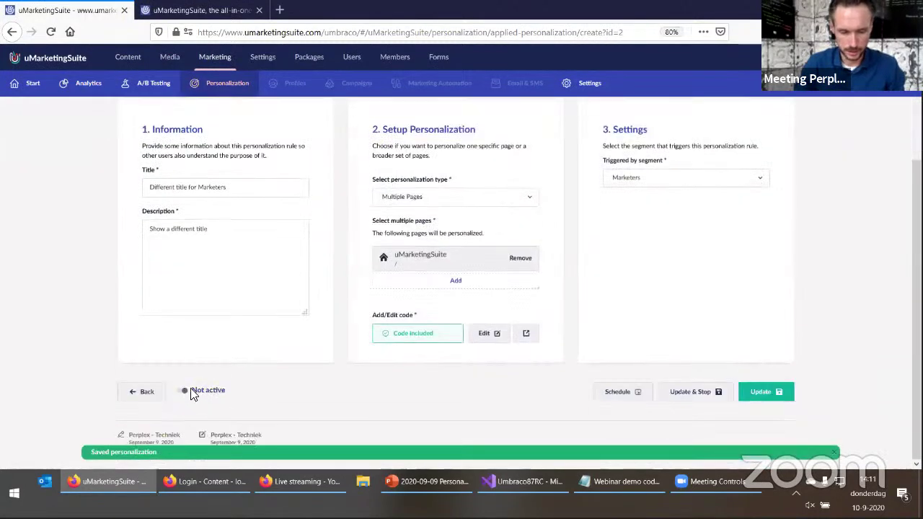
click(747, 390)
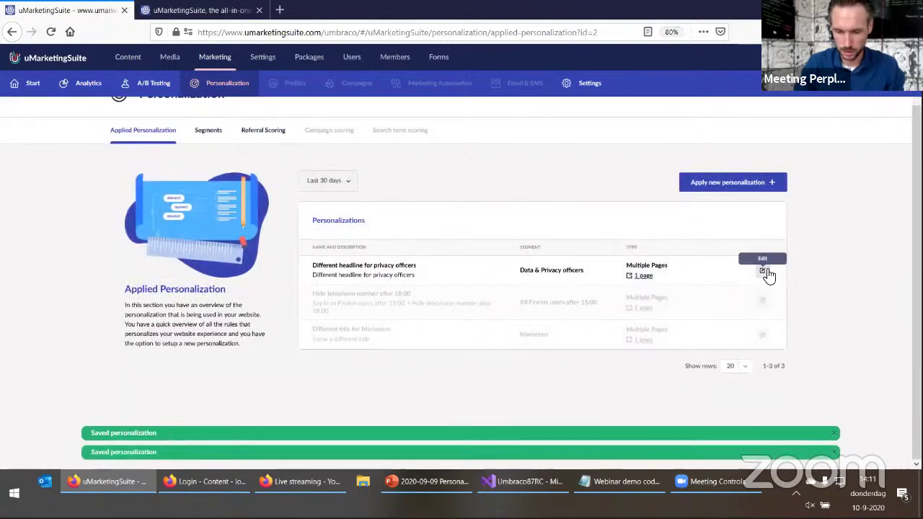
Set the 'Different headline for privacy officers' rule to not active and save it
click(761, 257)
scroll(231, 360, down, 2)
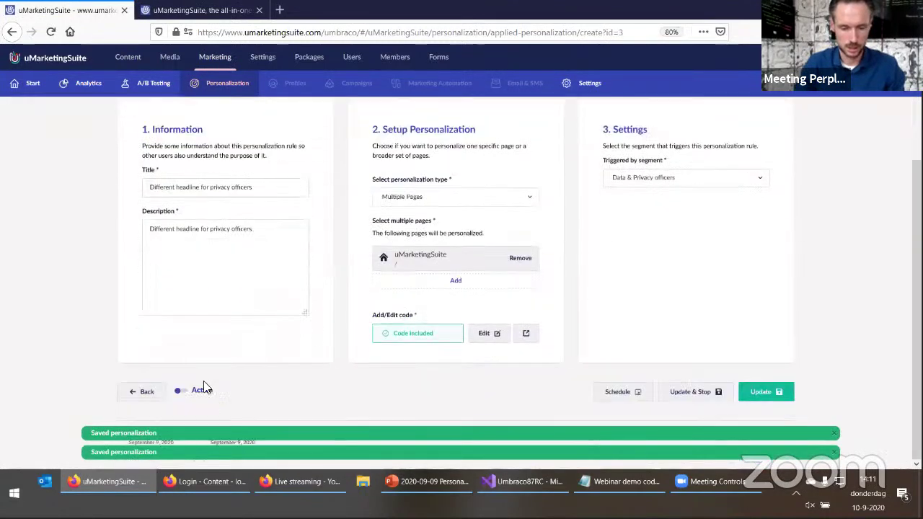
click(198, 389)
click(764, 390)
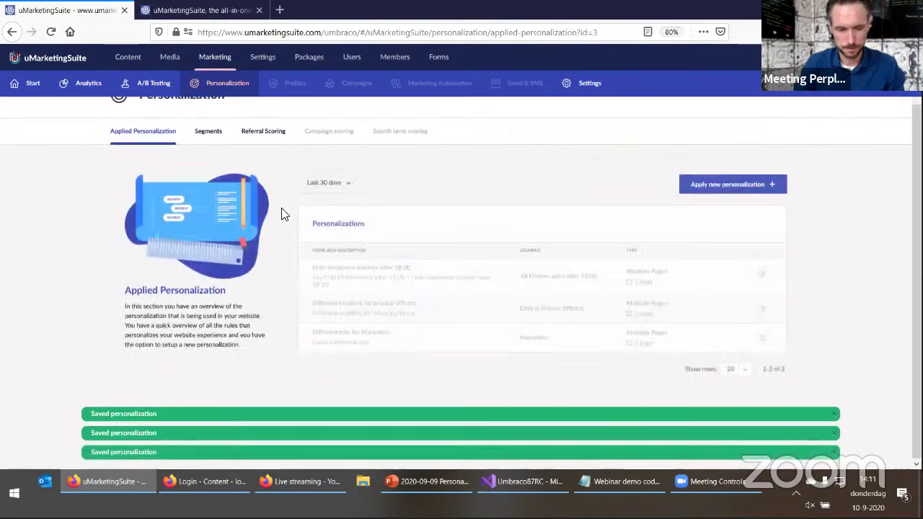
scroll(282, 209, up, 1)
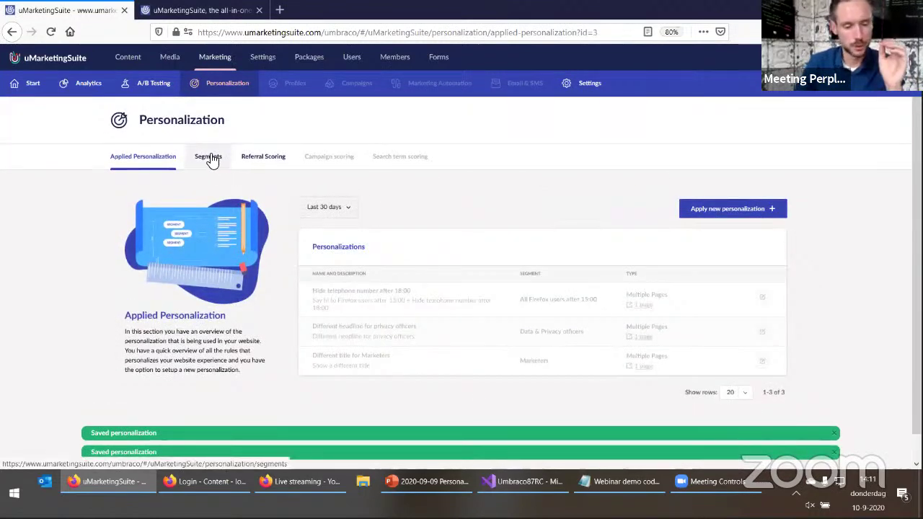
Open the segment builder and open the Add new segment dialog
click(212, 159)
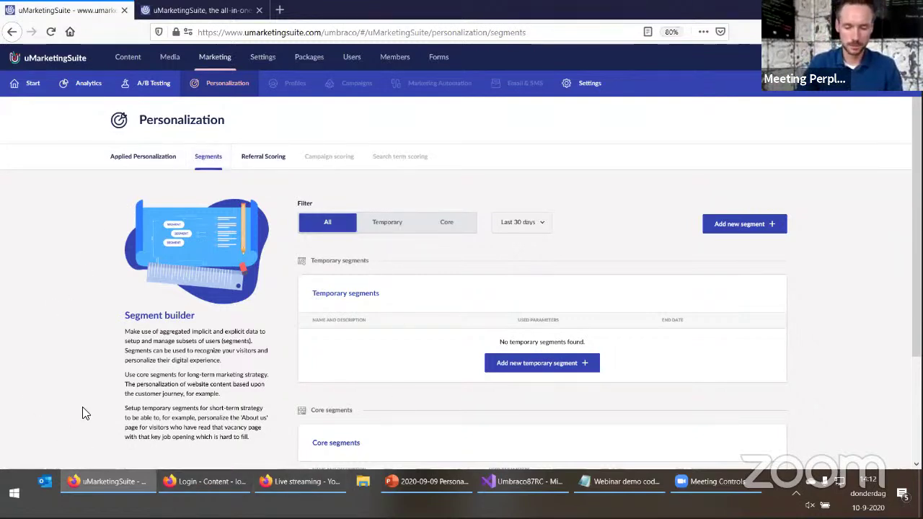
click(748, 225)
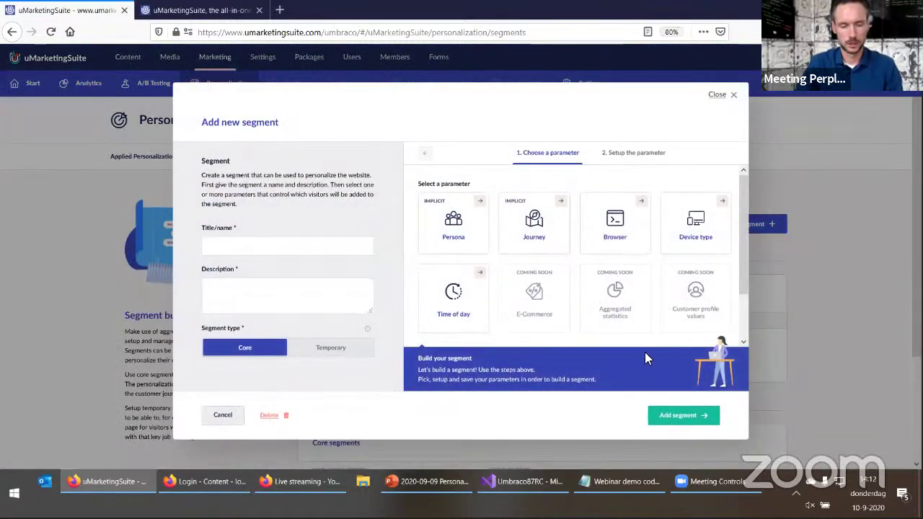
Add a Browser parameter matching Firefox or Chrome visitors to the new segment
click(251, 245)
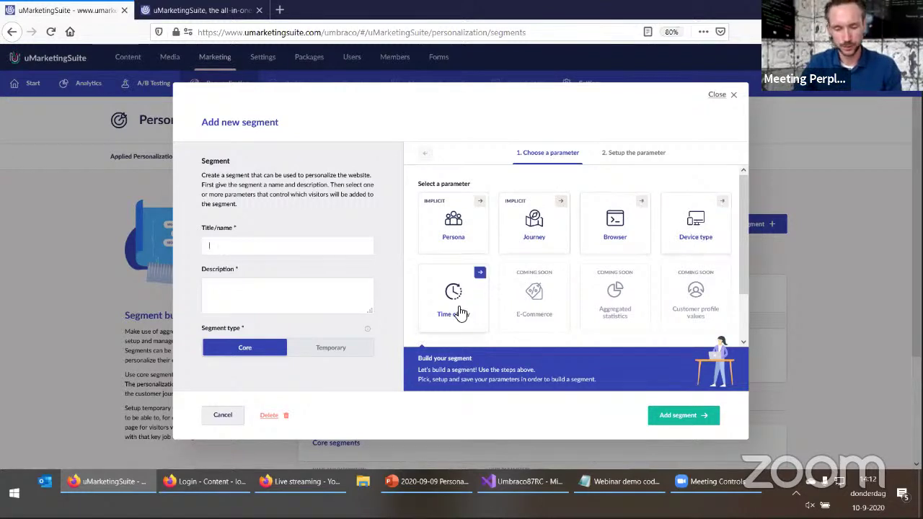
click(615, 238)
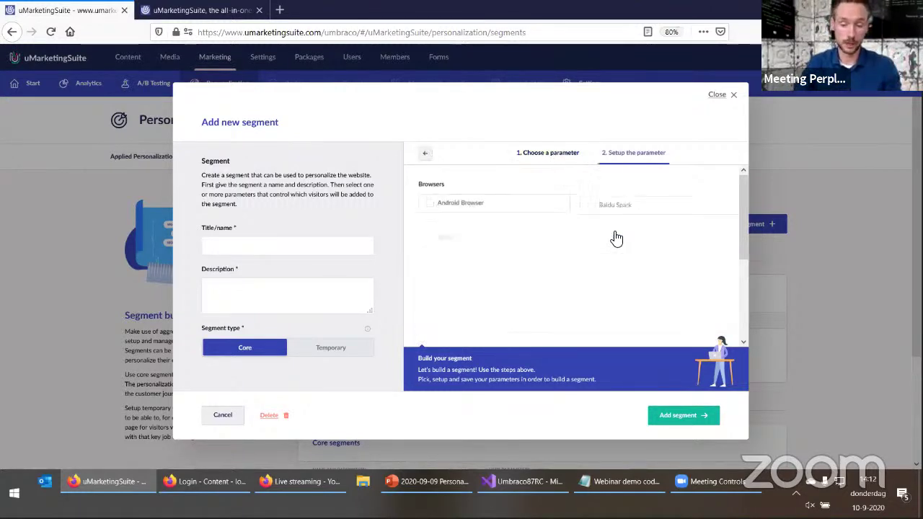
drag(738, 202, 739, 196)
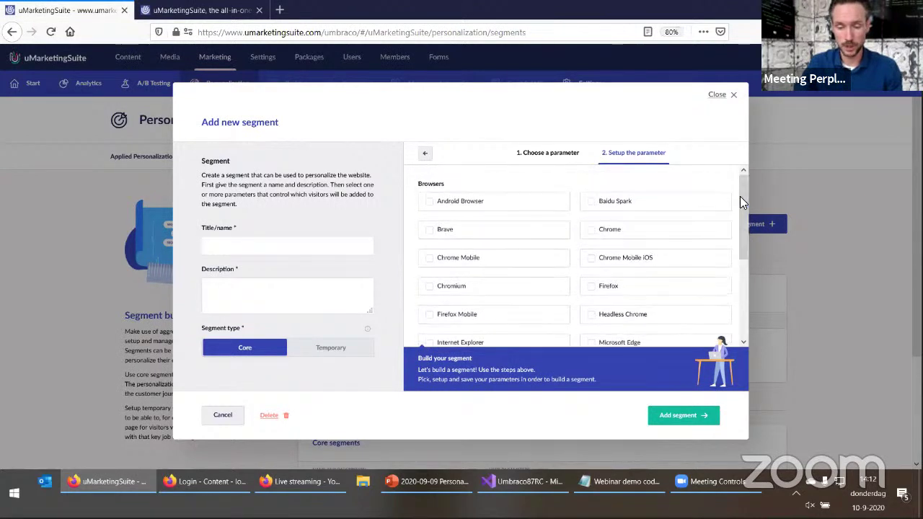
click(615, 288)
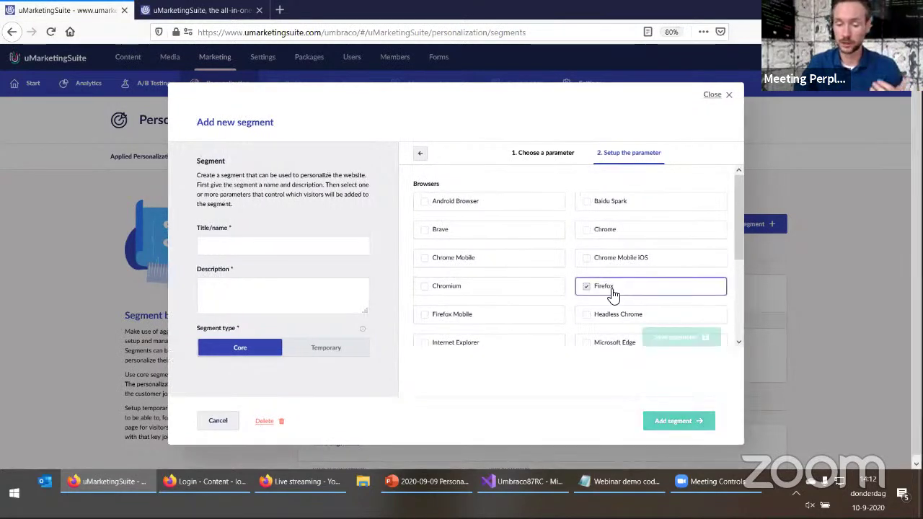
drag(610, 317, 468, 294)
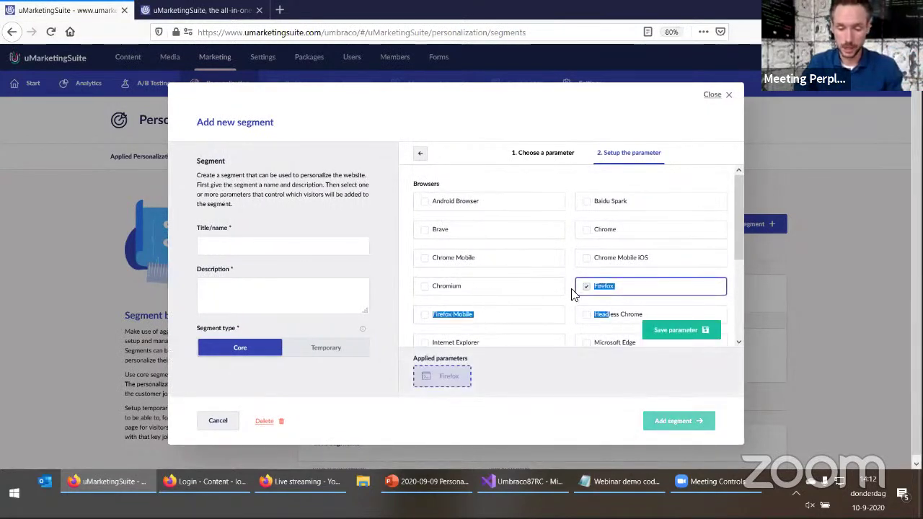
click(624, 230)
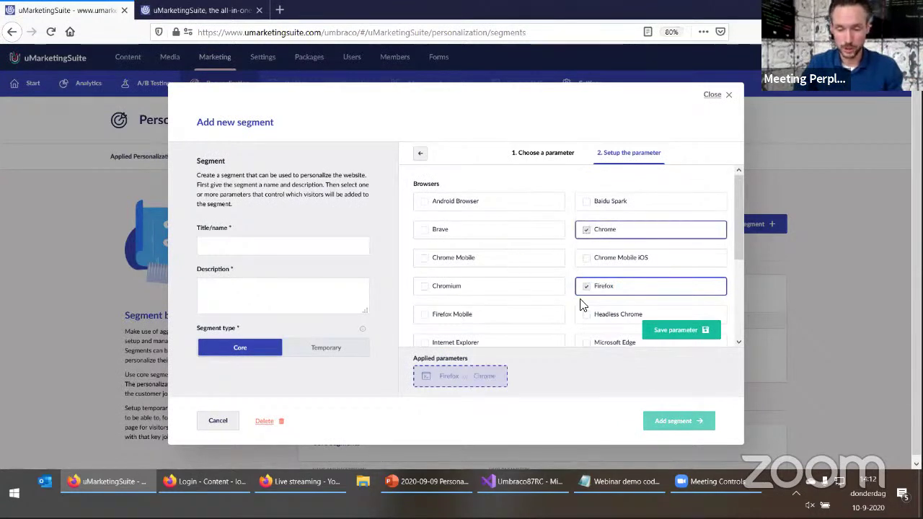
click(676, 330)
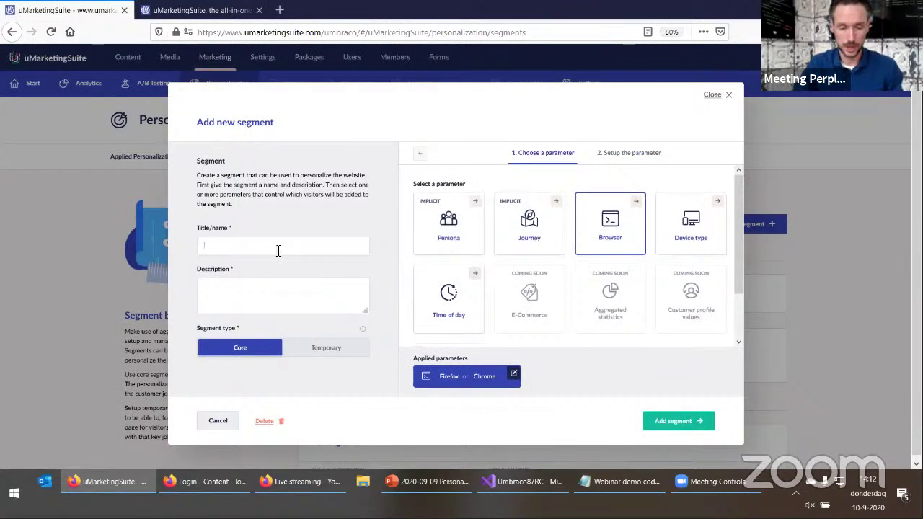
Title the segment 'Firefox and Chrome users' and add Internet Explorer to its browser parameter
text(Firefox and Chrome users)
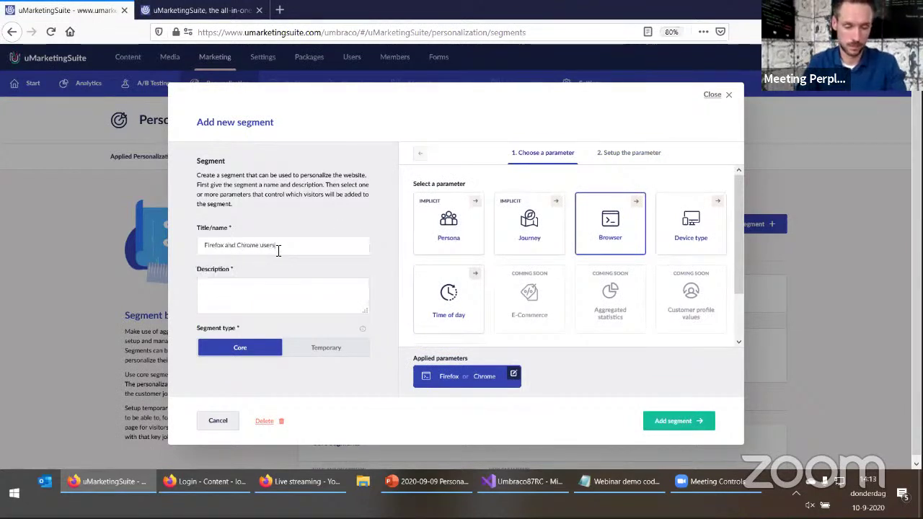
key(Tab)
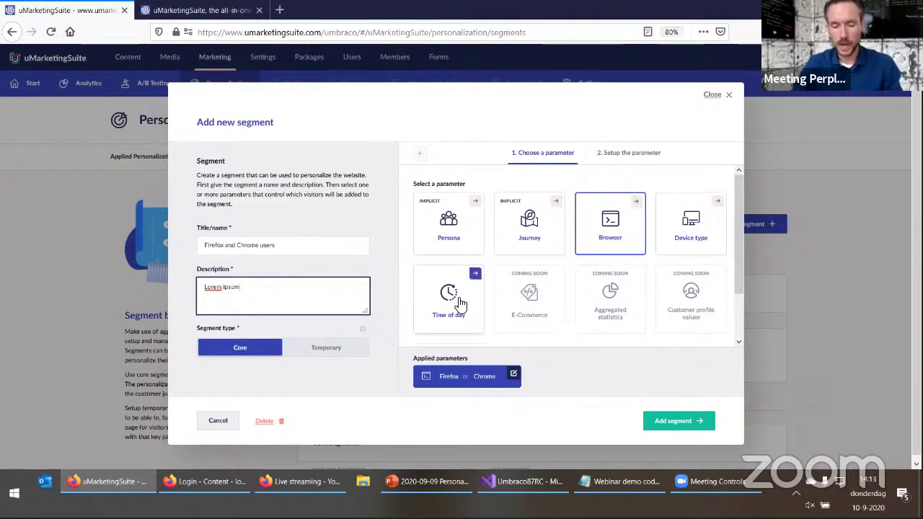
click(513, 374)
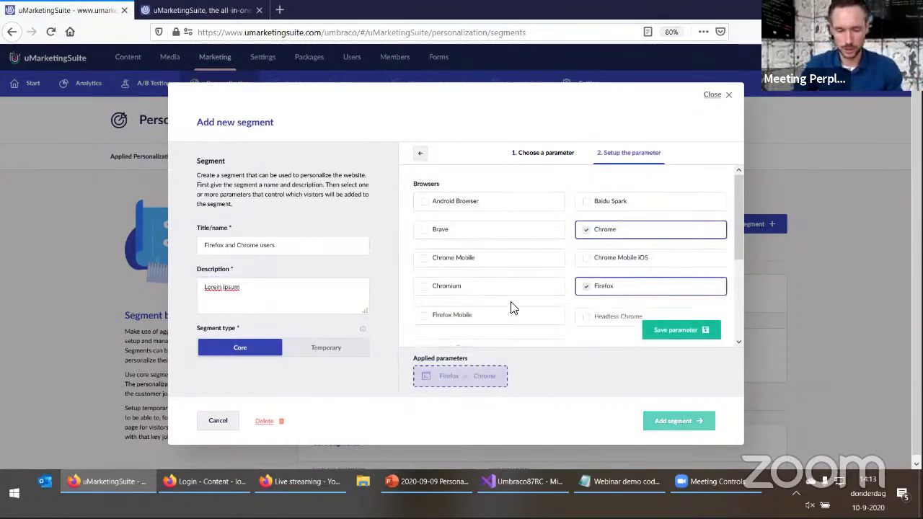
scroll(504, 310, down, 3)
click(481, 258)
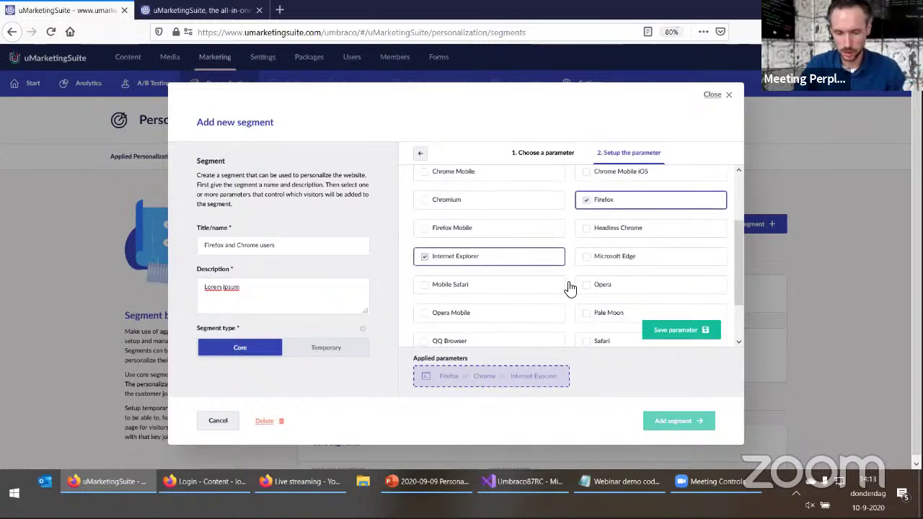
click(664, 336)
scroll(576, 288, up, 2)
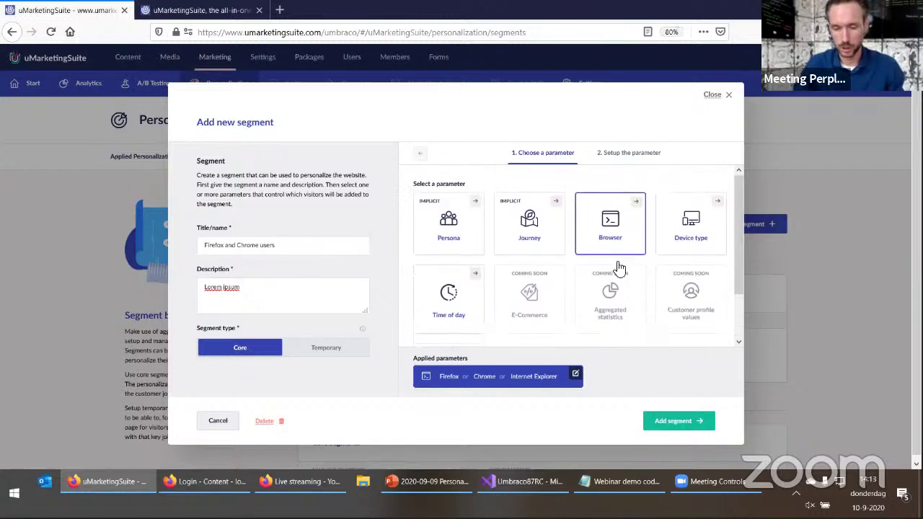
Add a Time of day parameter starting From 12:00 to the segment
click(682, 244)
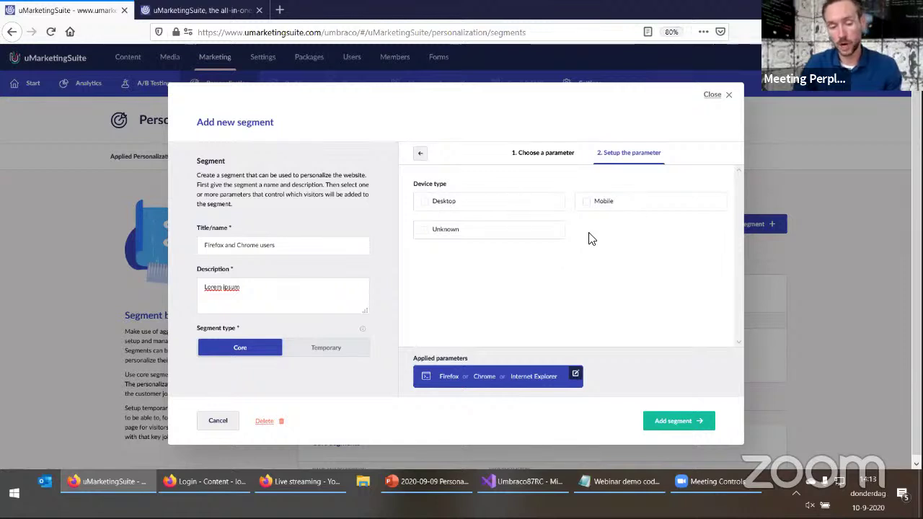
click(421, 154)
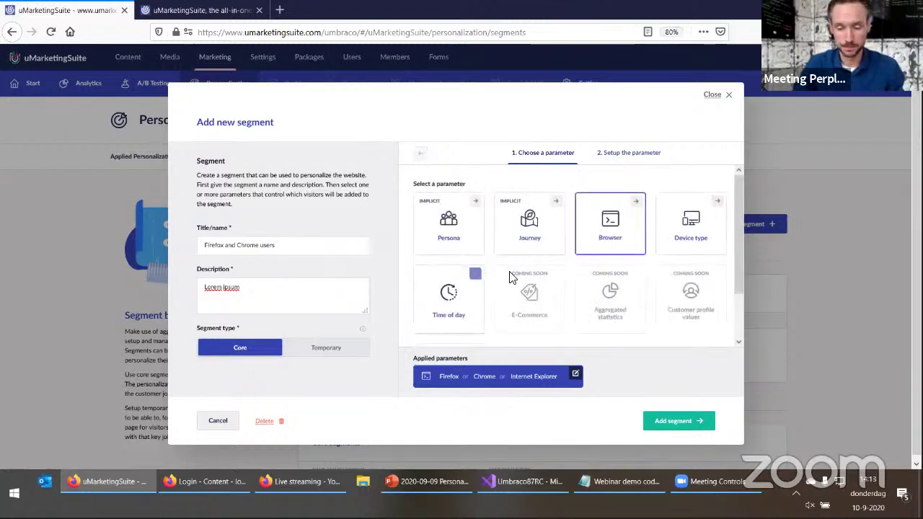
click(449, 314)
click(471, 222)
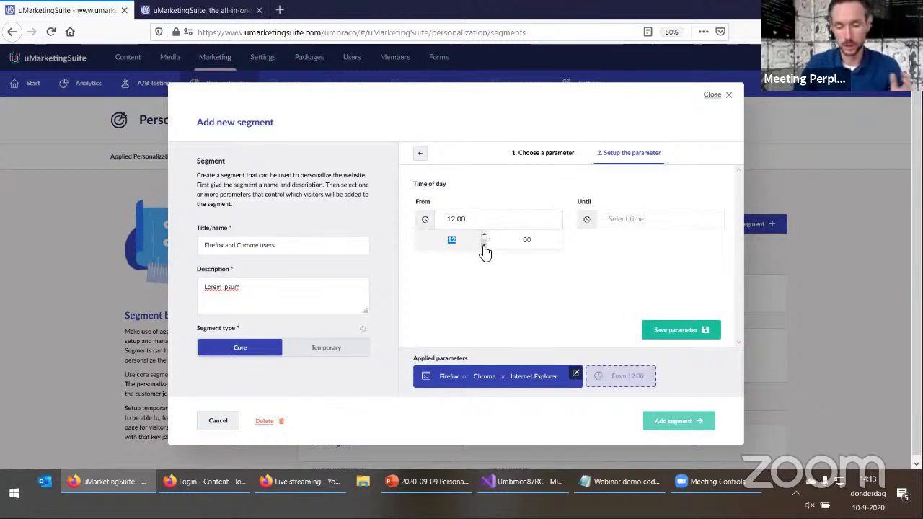
click(659, 332)
click(659, 332)
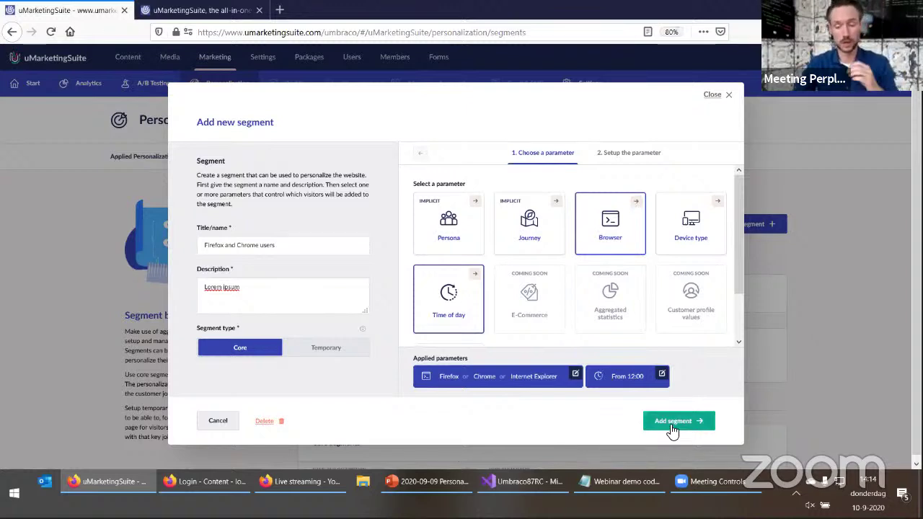
Rename the segment 'Firefox and Chrome users after 12:00' and save it
click(305, 243)
text(a)
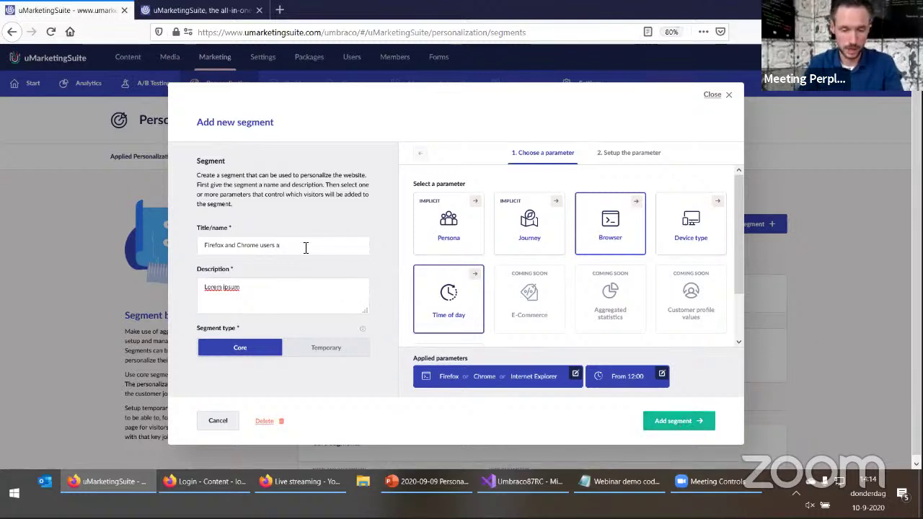
text(fter 12:00)
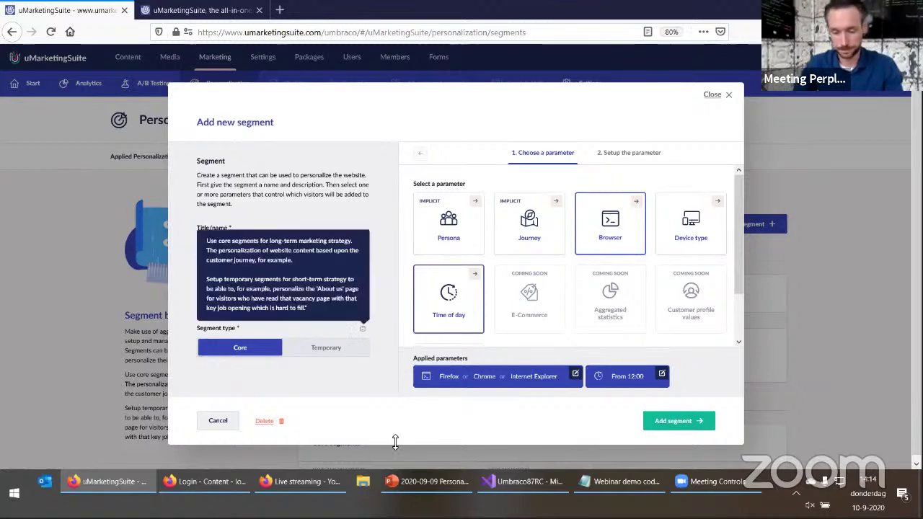
click(691, 425)
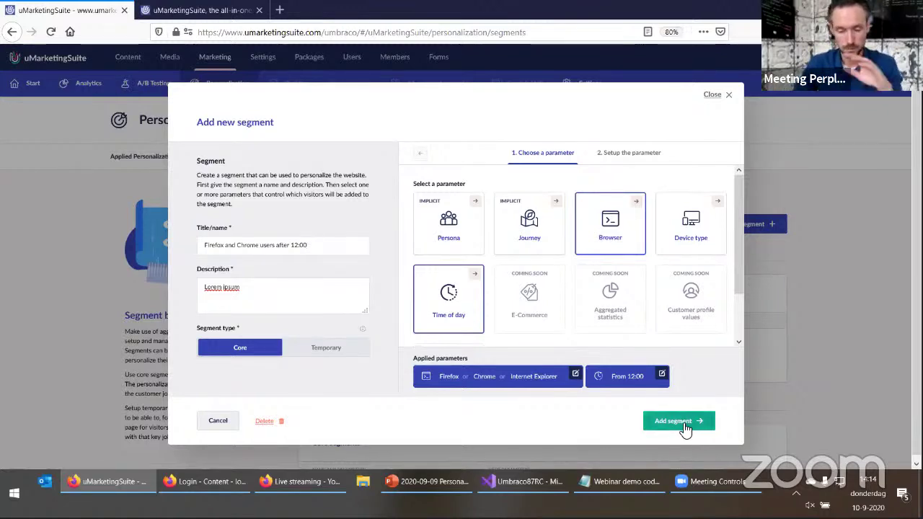
scroll(241, 365, down, 4)
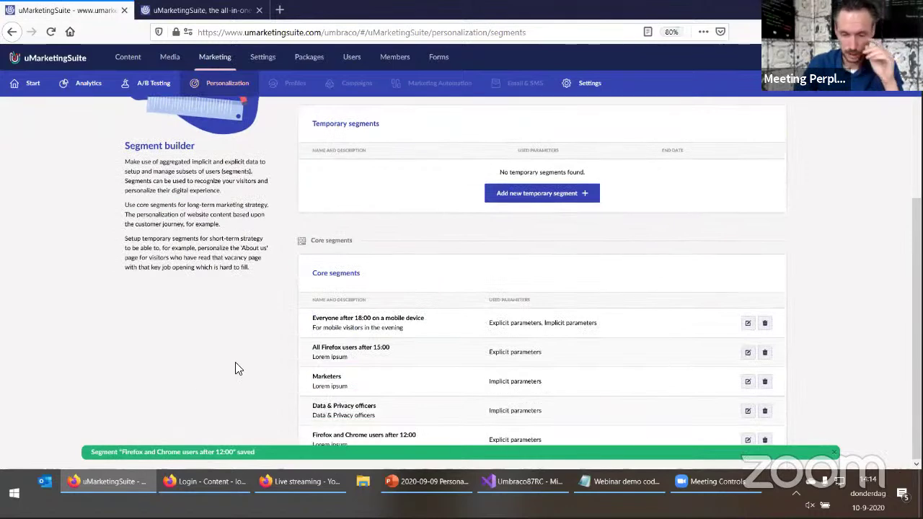
scroll(222, 268, up, 4)
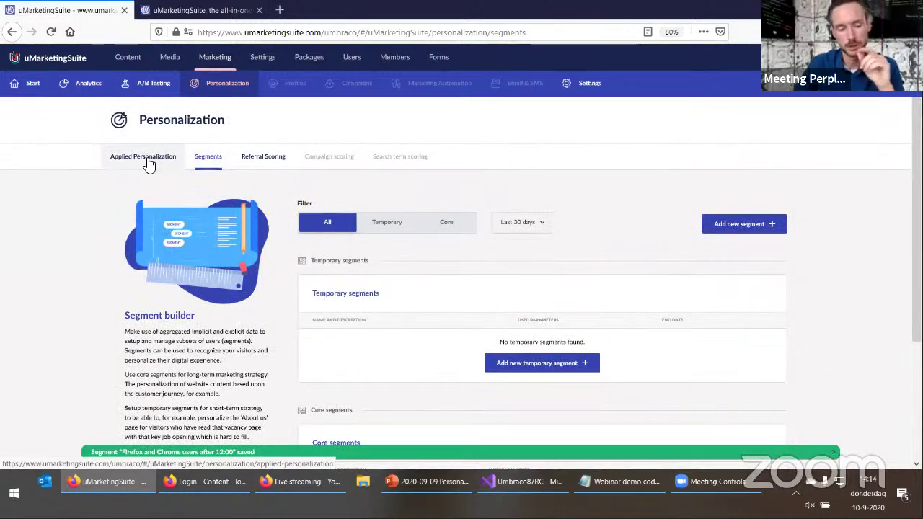
Start a blank new applied personalization, then switch to the uMarketingSuite homepage tab
click(147, 164)
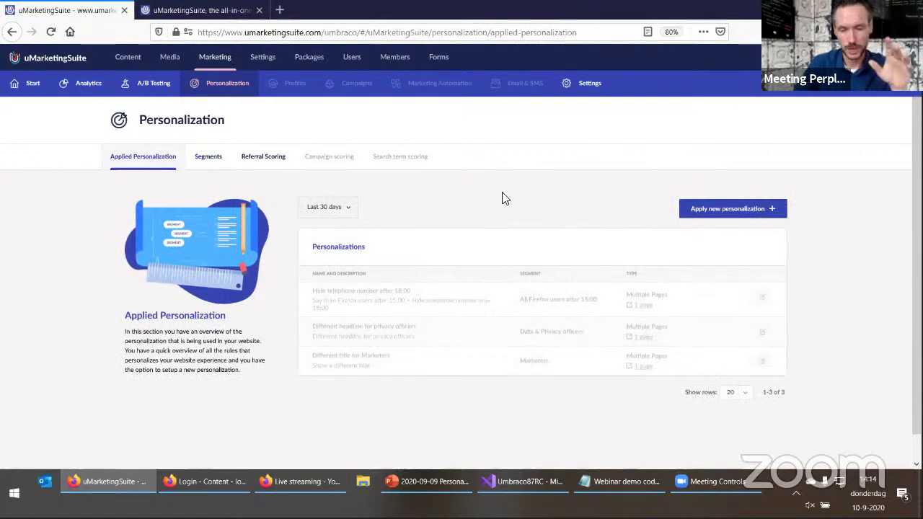
click(711, 212)
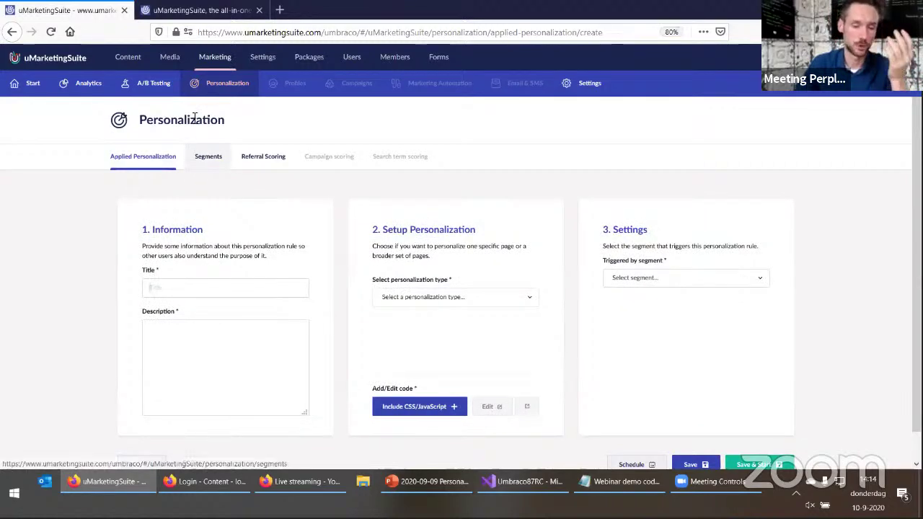
click(199, 10)
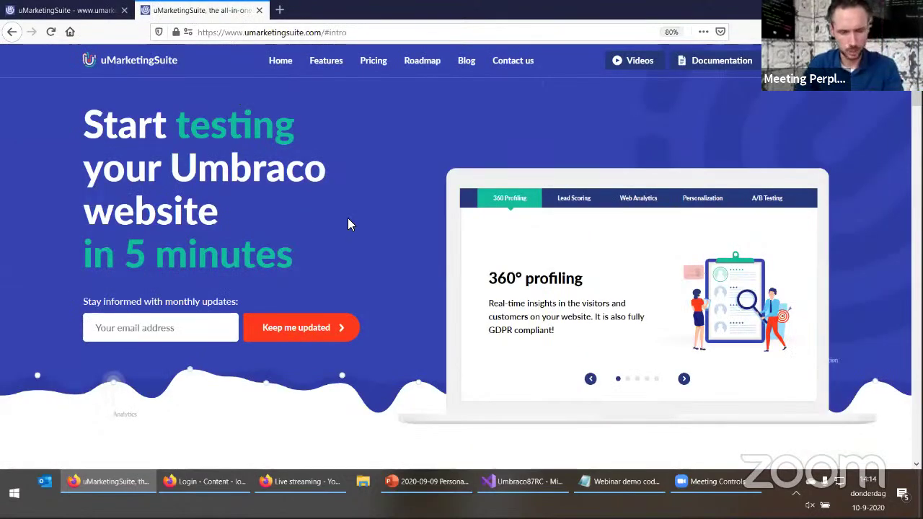
Reload the homepage, locate the footer's call-us phone line, then return to the personalization form
key(F5)
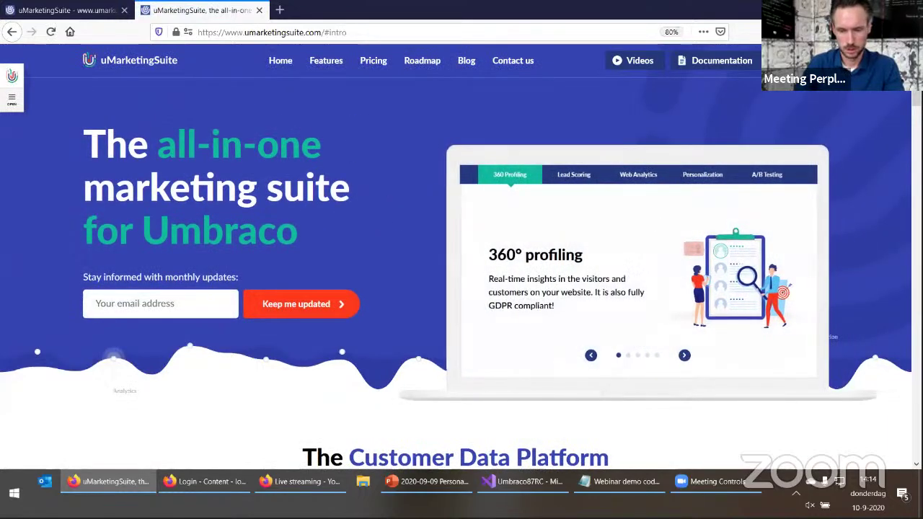
scroll(898, 406, down, 15)
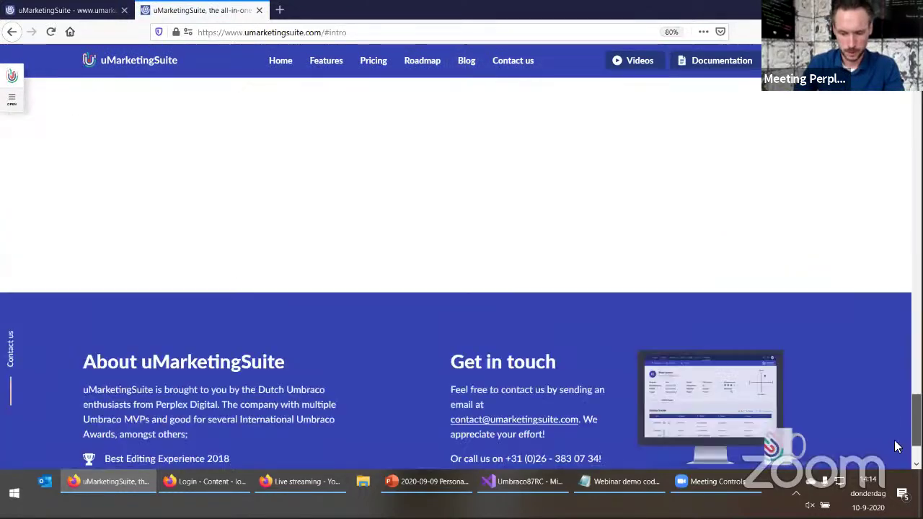
drag(457, 259, 597, 338)
click(577, 351)
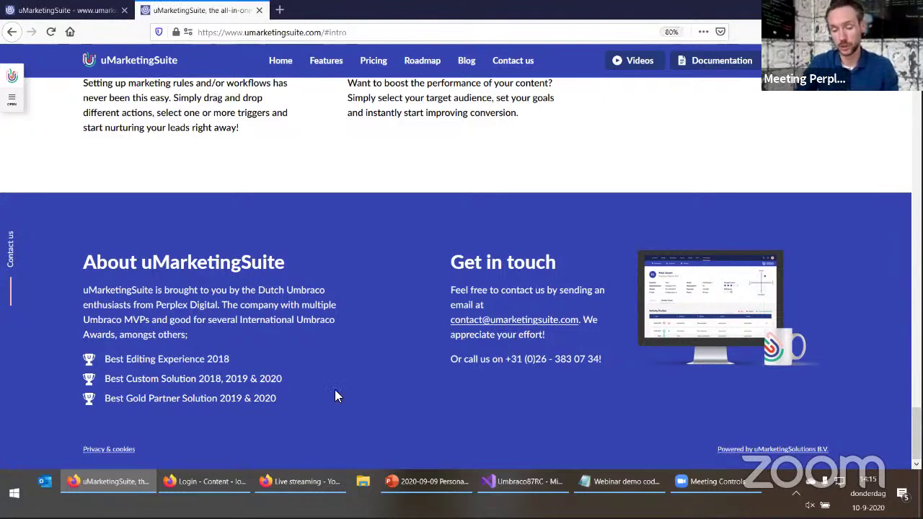
drag(449, 364, 604, 360)
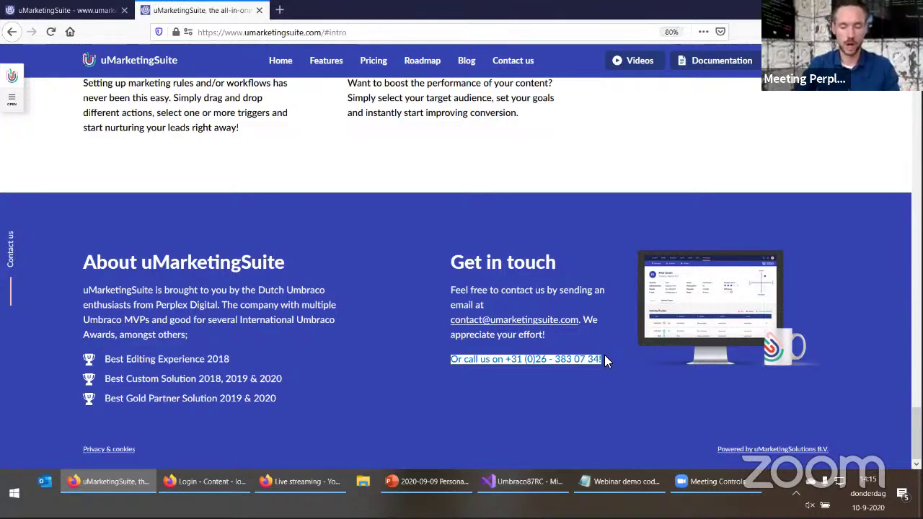
click(439, 365)
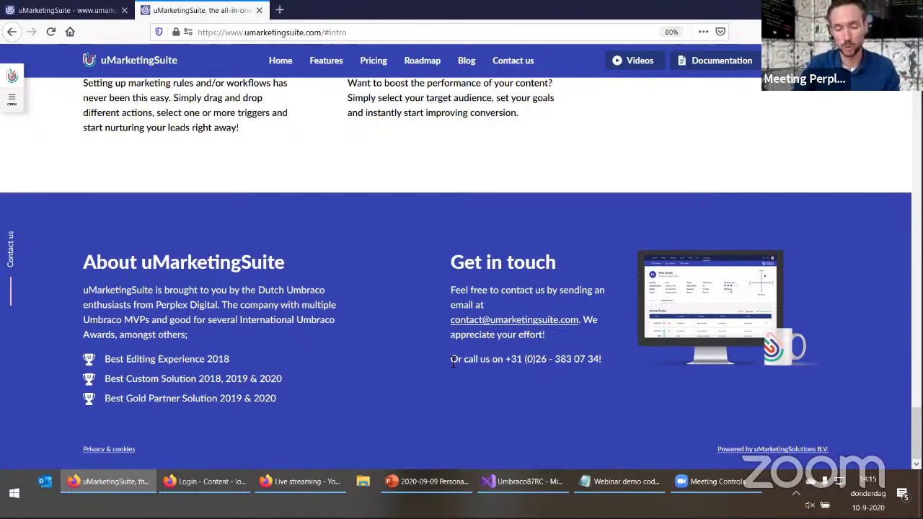
drag(453, 360, 445, 366)
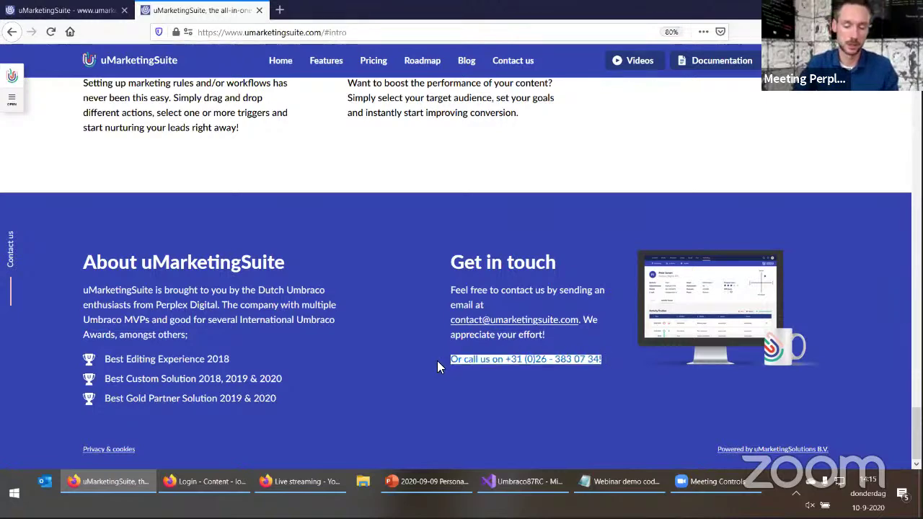
click(416, 392)
click(68, 10)
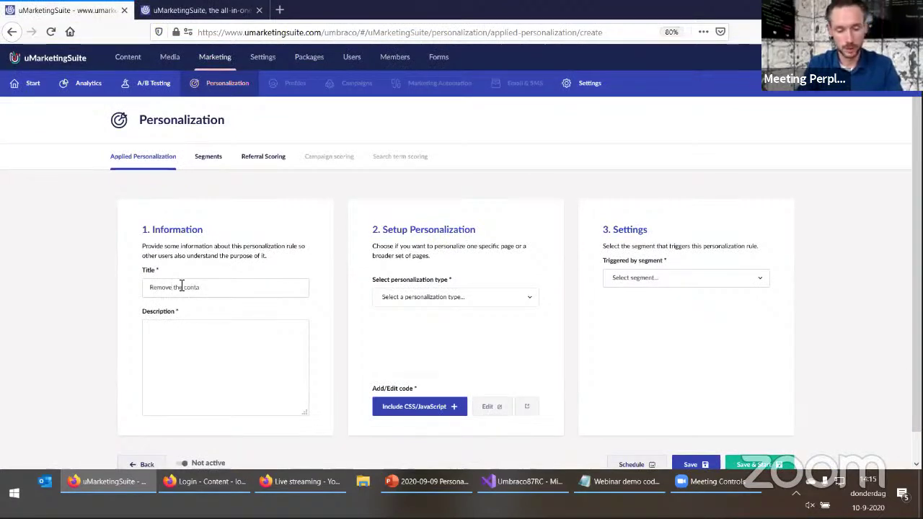
Copy the title 'Remove the contact number' into the description field
text(er)
key(ctrl+a)
key(ctrl+c)
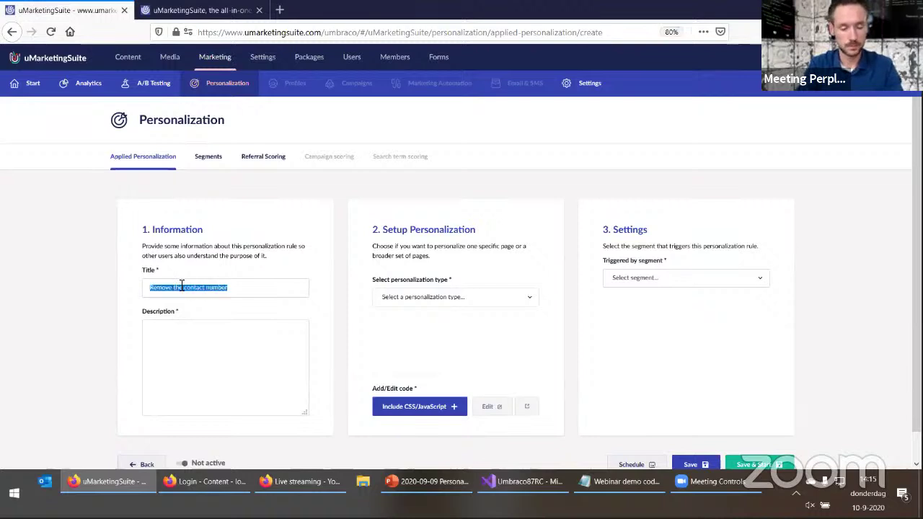
key(Tab)
key(ctrl+v)
Make it a Multiple Pages personalization for the home, Features and Subscribe to our newsletter pages
click(438, 296)
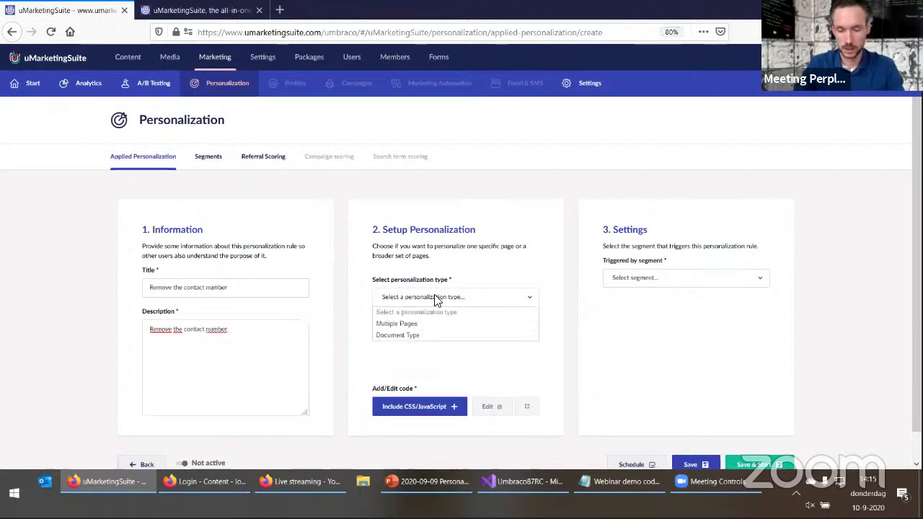
click(396, 325)
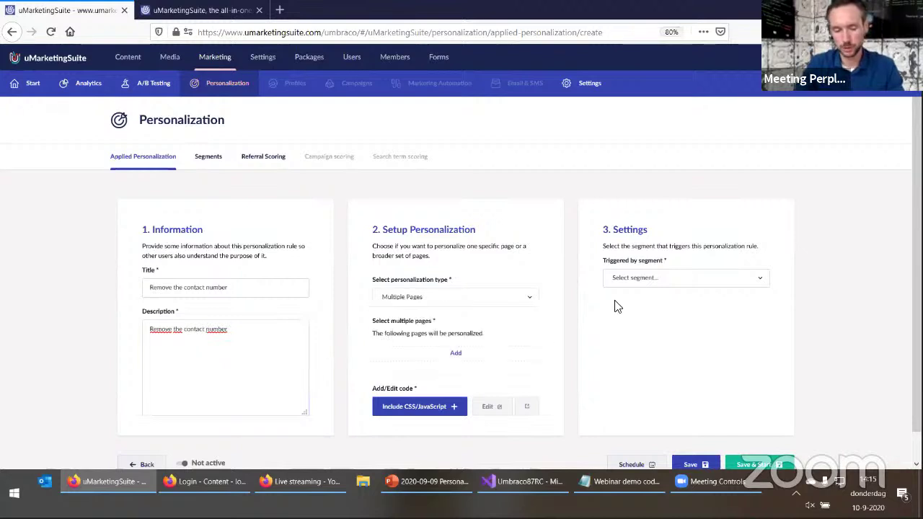
click(468, 362)
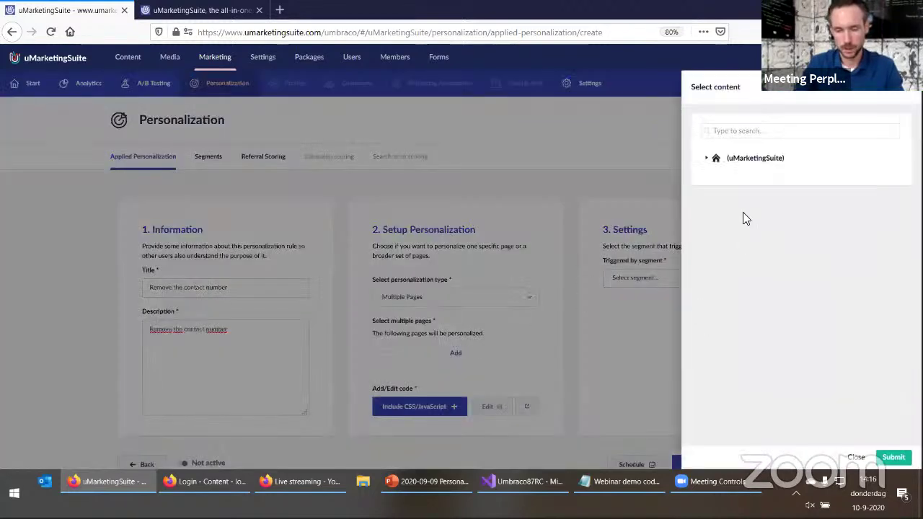
click(707, 158)
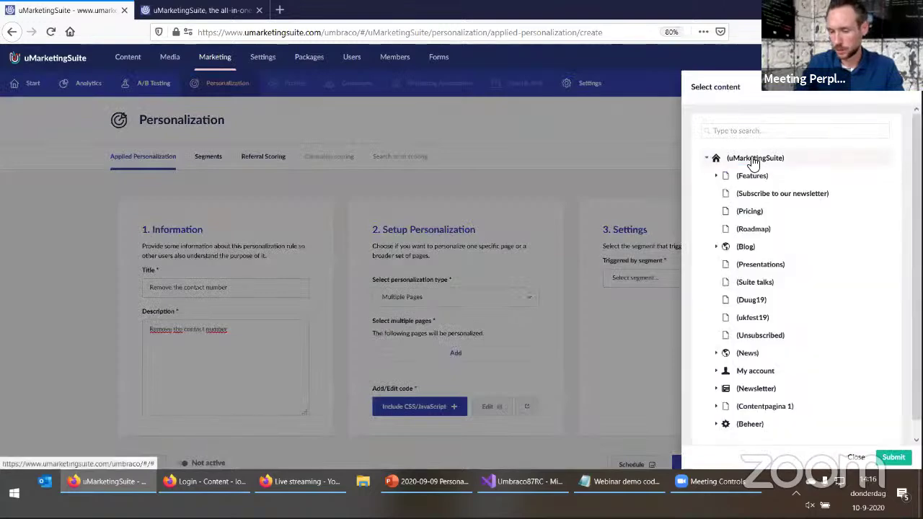
click(751, 159)
click(751, 177)
click(749, 194)
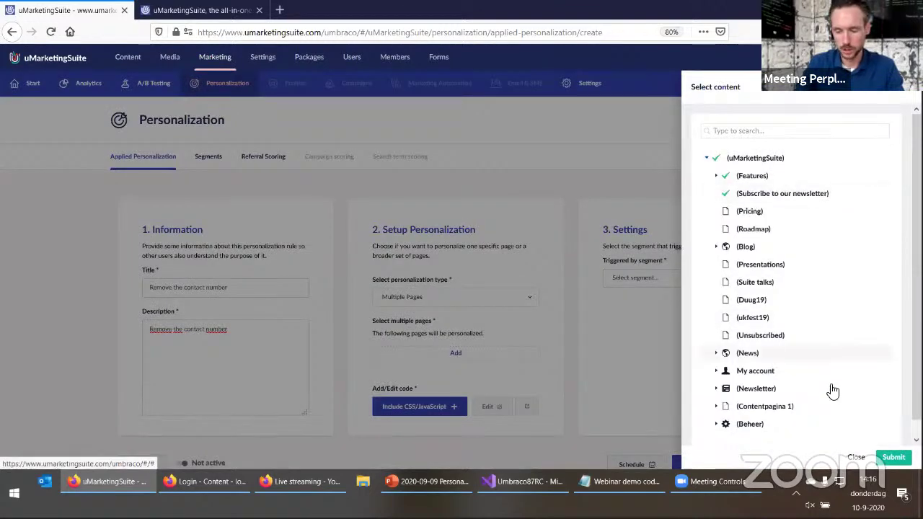
click(893, 458)
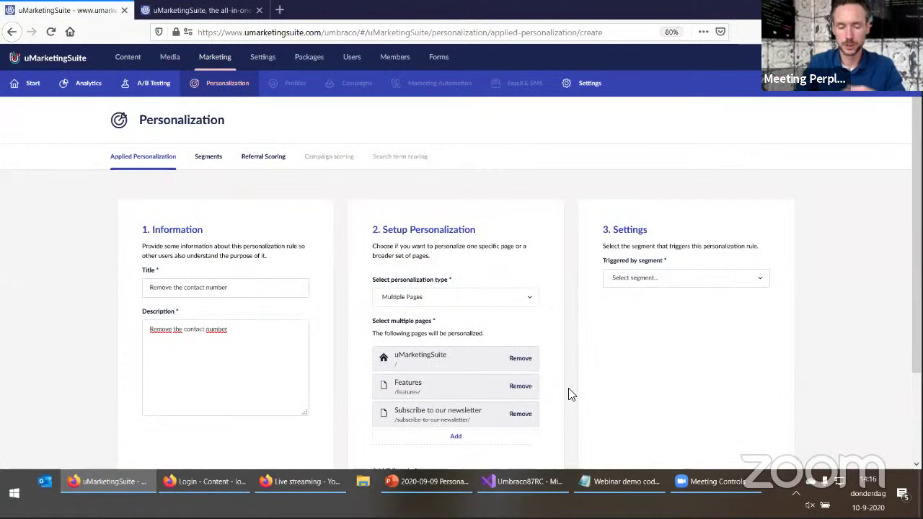
Check the live website, then open the Include CSS/JavaScript code dialog
scroll(568, 394, down, 1)
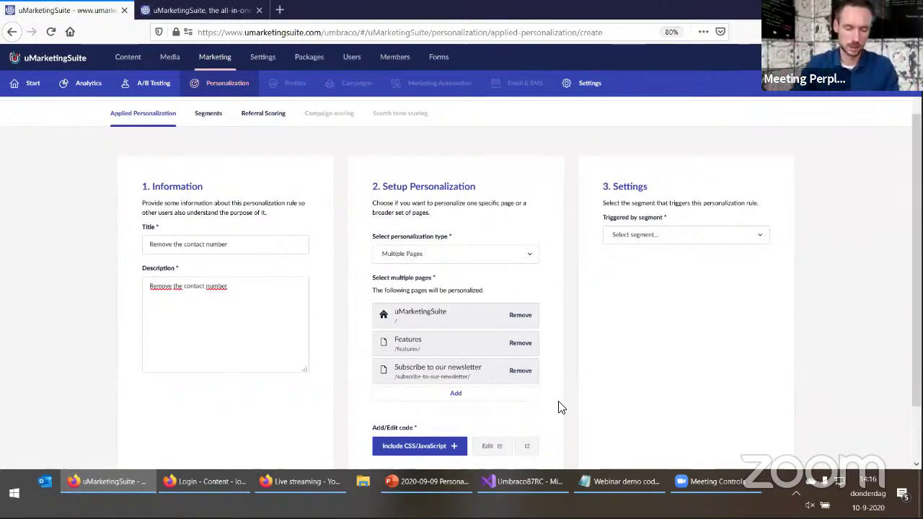
scroll(339, 422, down, 2)
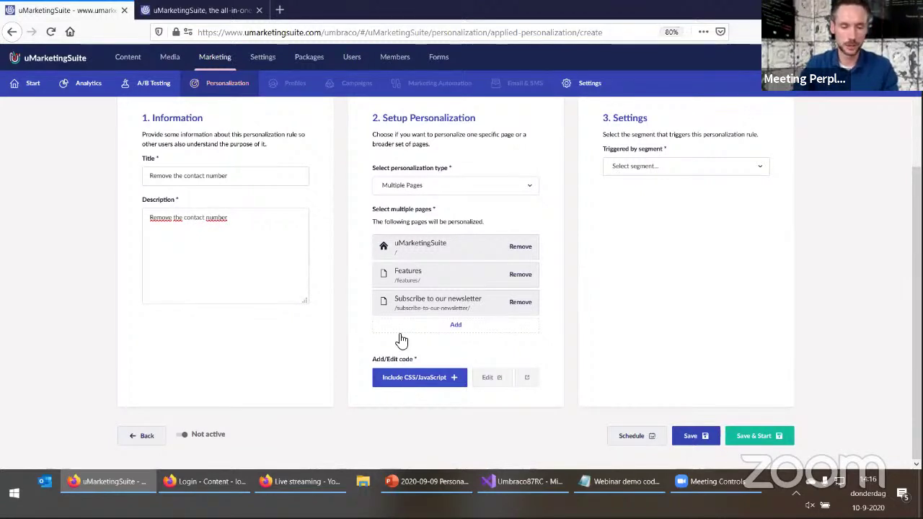
click(205, 10)
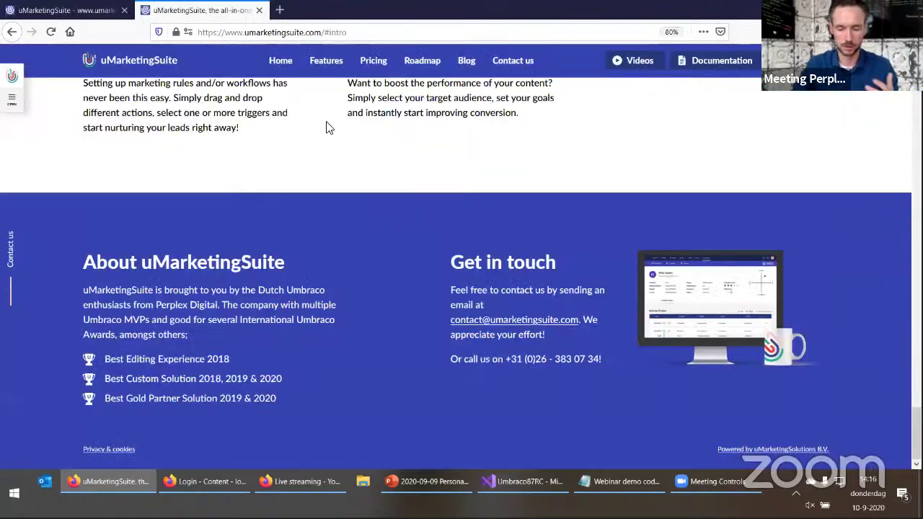
click(54, 10)
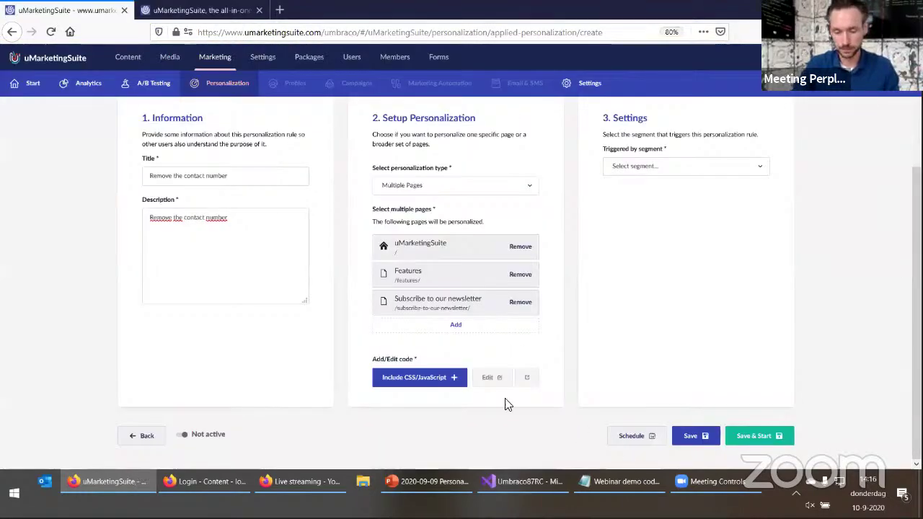
click(443, 378)
Copy the two hide-contact code lines from the demo notes into the JavaScript editor
click(627, 488)
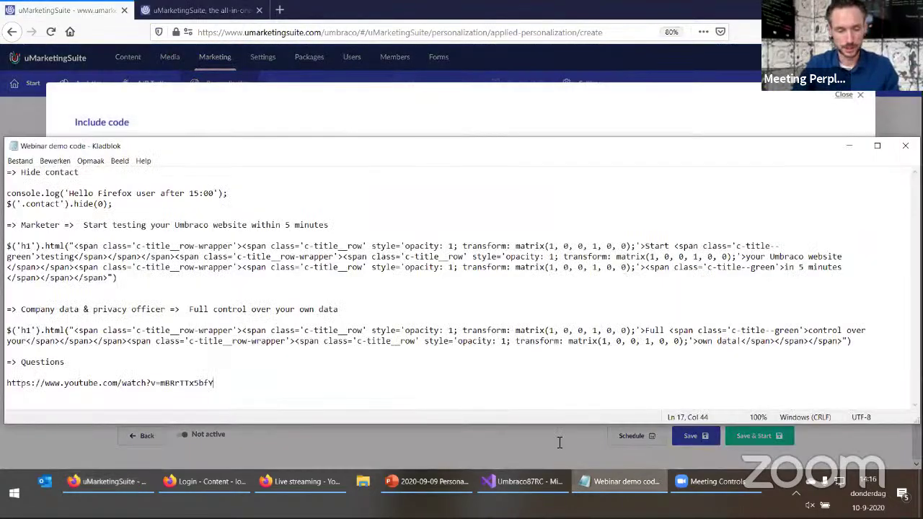
drag(126, 204, 22, 204)
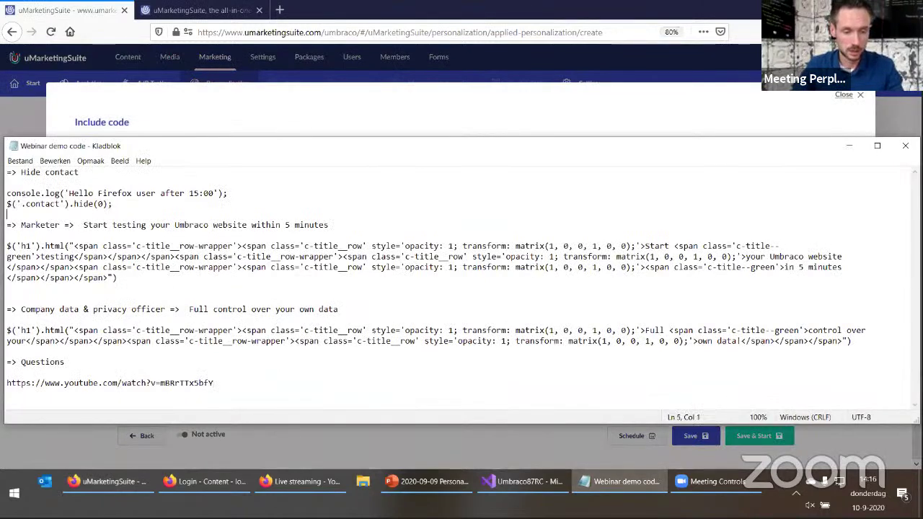
drag(114, 204, 9, 194)
click(848, 147)
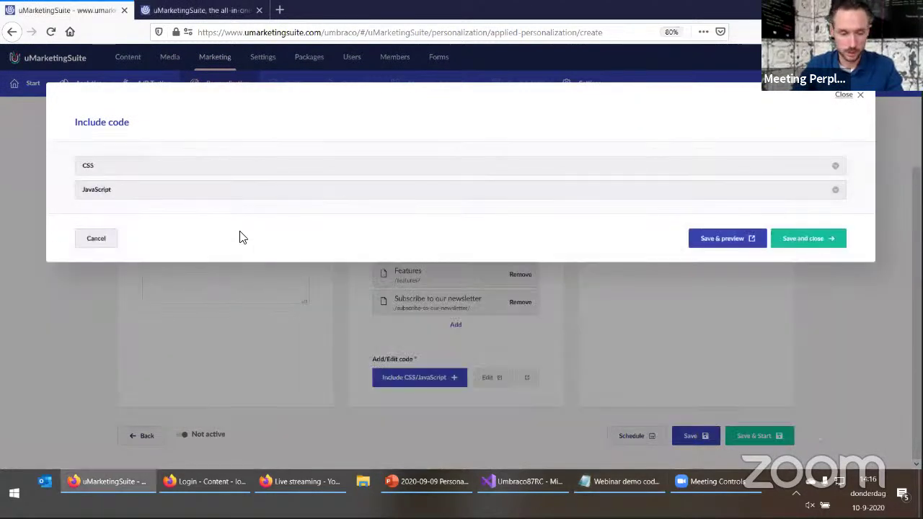
click(224, 190)
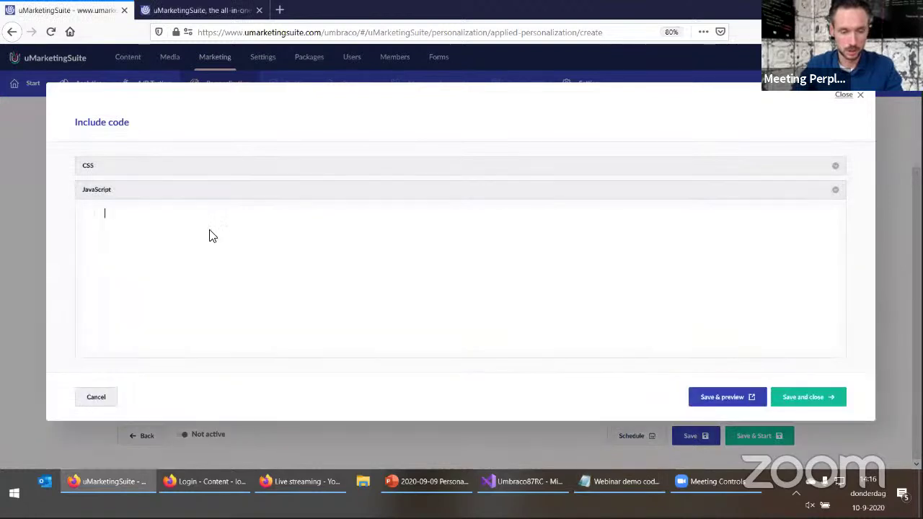
key(ctrl+v)
Edit the console.log greeting to read 'Firefox & Chrome & IE'
key(ctrl+a)
click(87, 212)
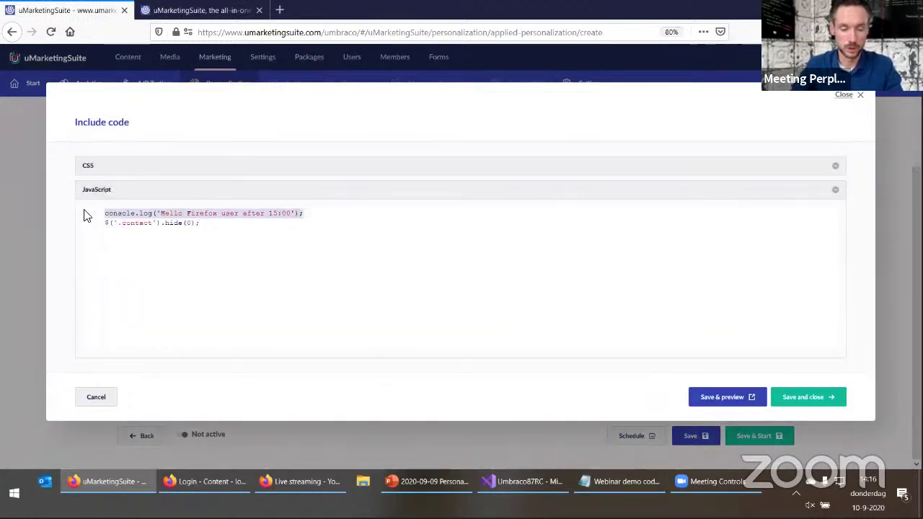
click(286, 235)
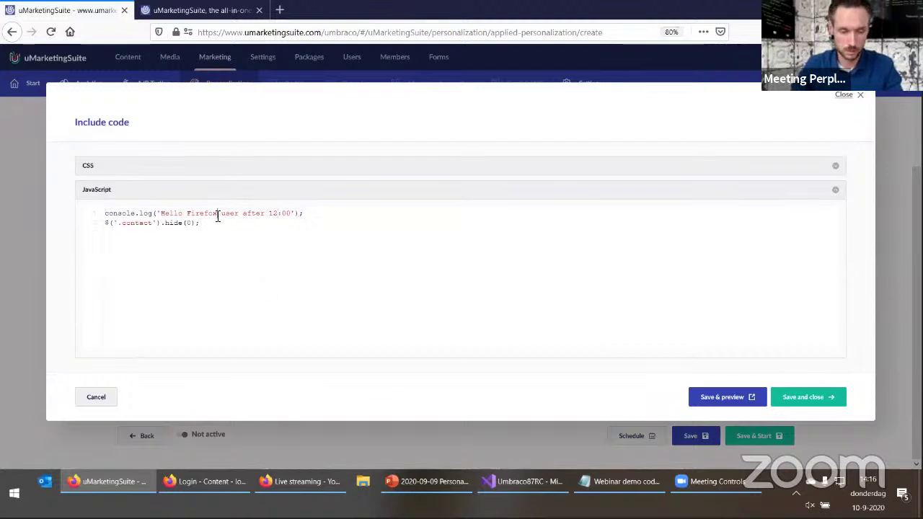
text(Firefox& C)
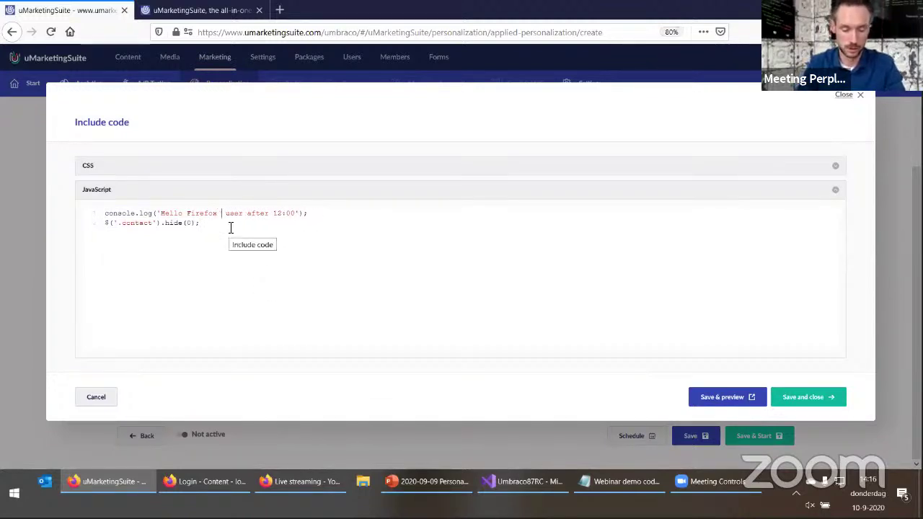
text(hrome & IE)
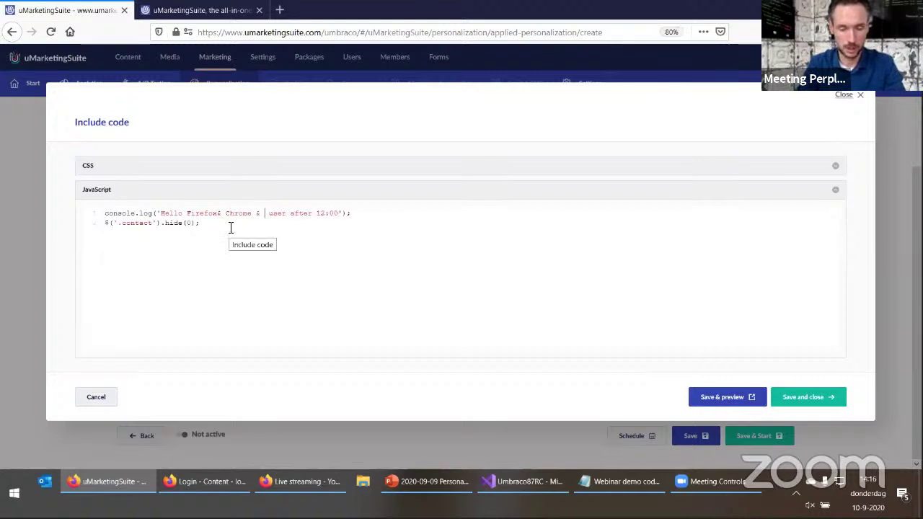
click(219, 213)
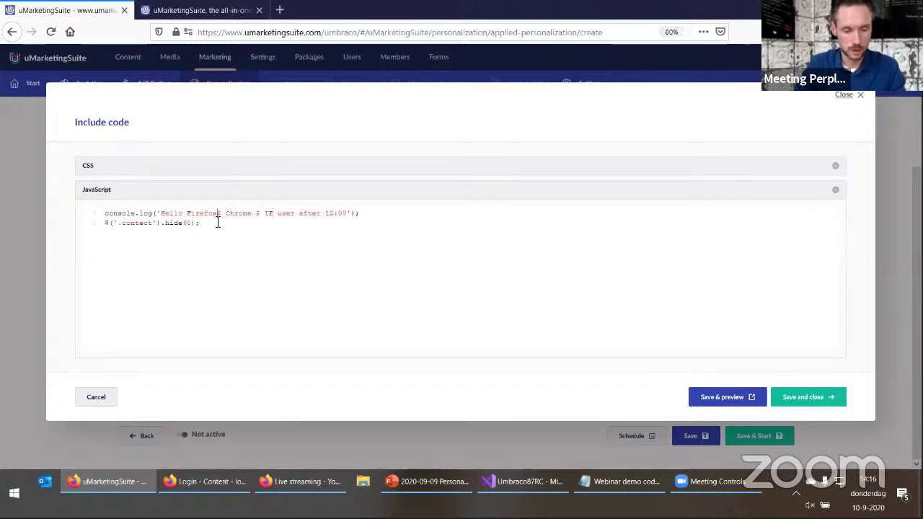
drag(203, 223, 91, 229)
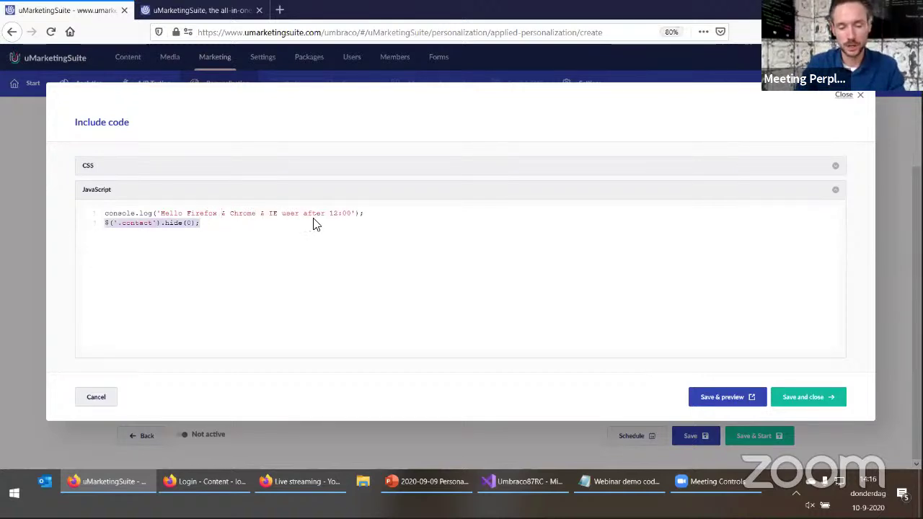
Inspect the footer's contact number on the live site to check its .contact element
click(205, 15)
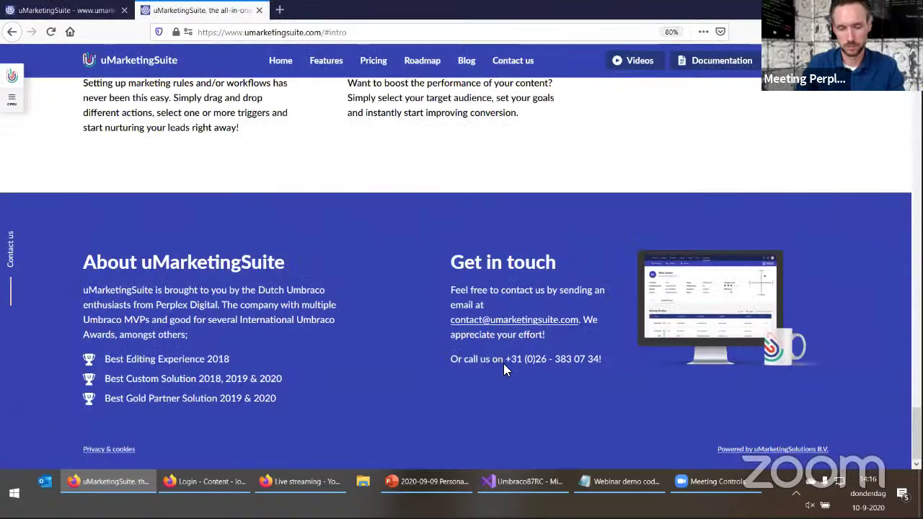
right_click(503, 363)
click(554, 318)
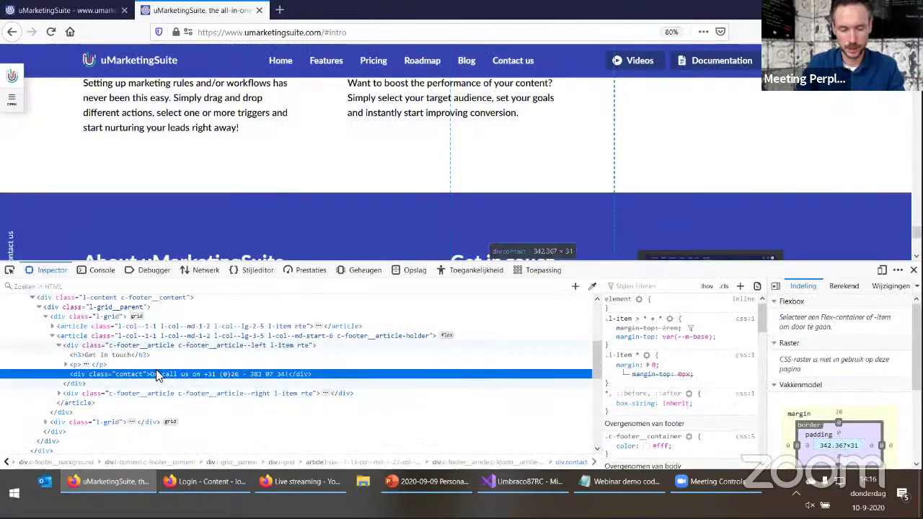
click(913, 269)
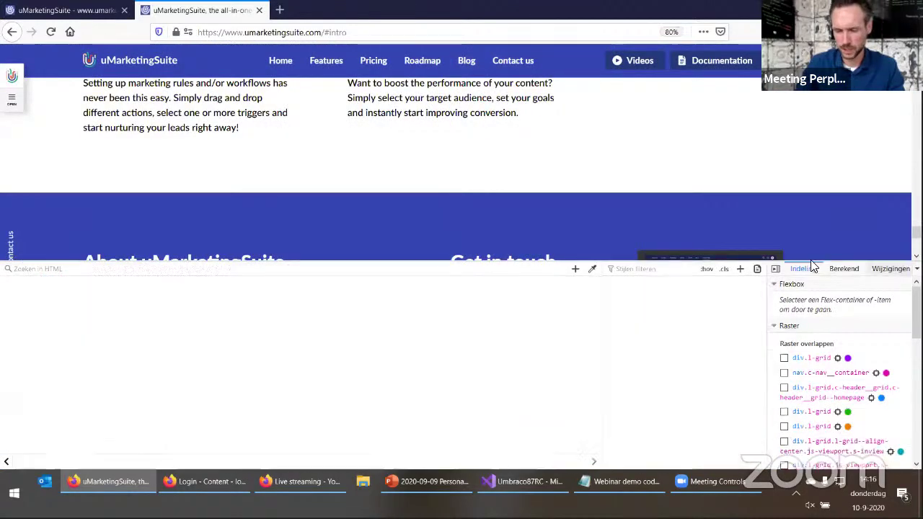
click(65, 10)
click(240, 240)
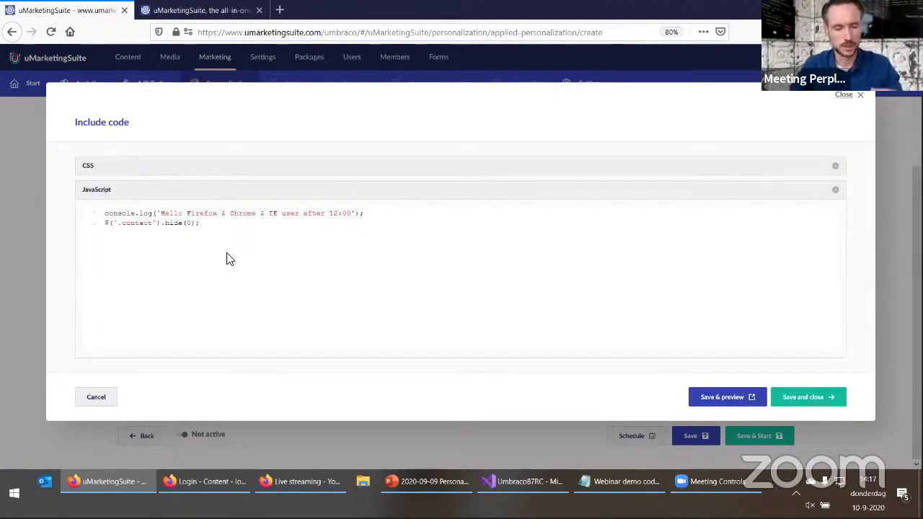
Save and preview the personalized site, scrolling to the footer without the contact number
click(711, 396)
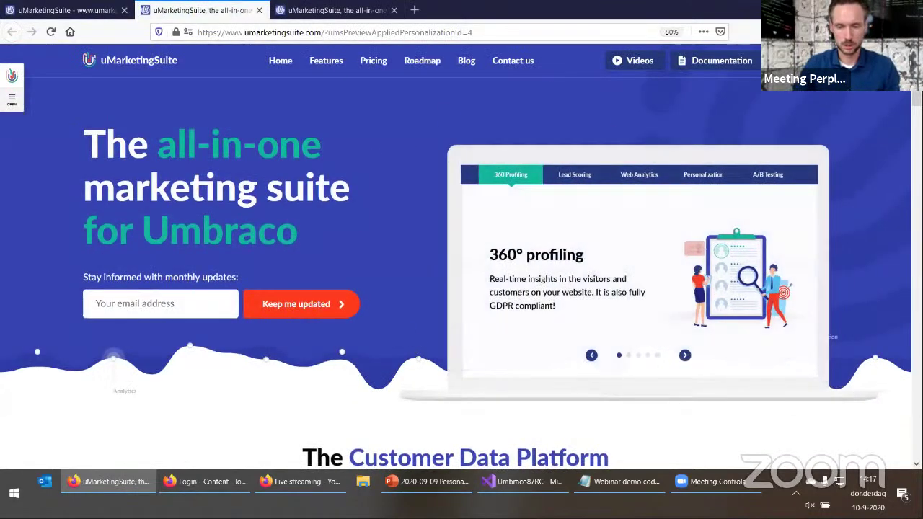
scroll(900, 411, down, 20)
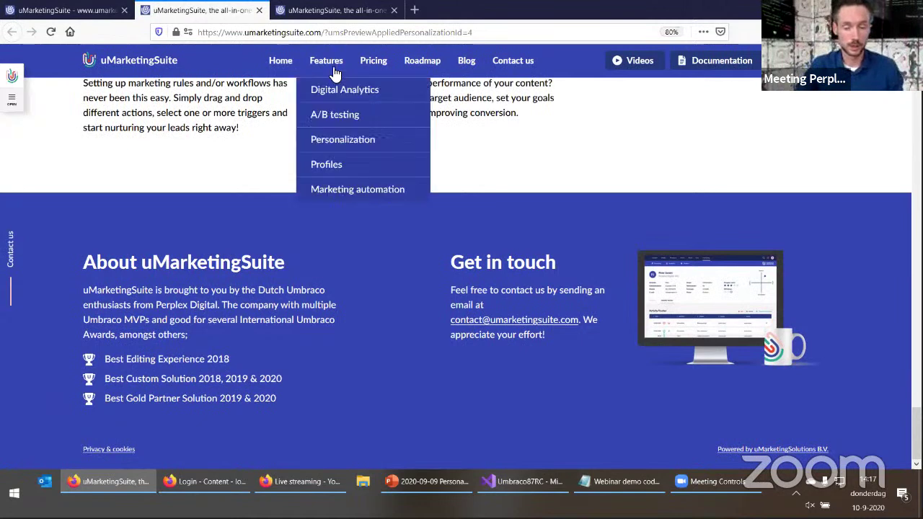
drag(325, 32, 322, 35)
Save and close the Include code dialog and show the triggering segment choices
click(100, 16)
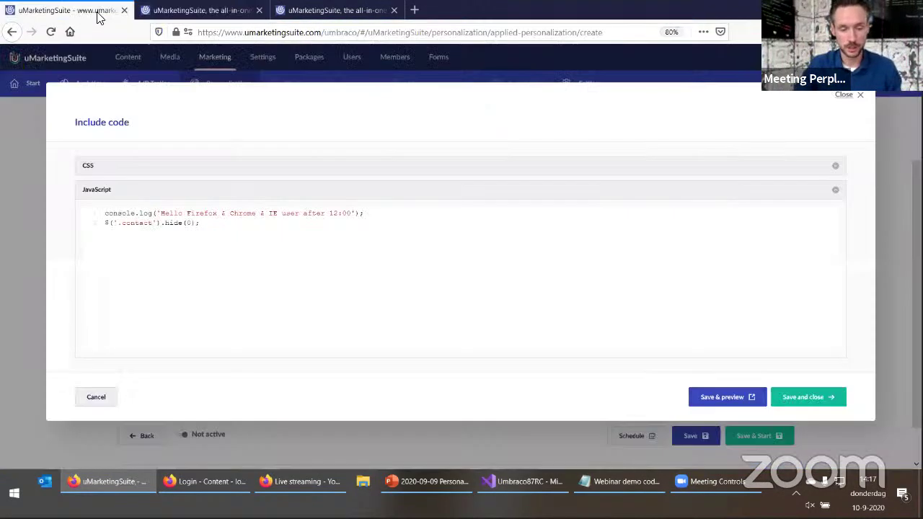
click(796, 398)
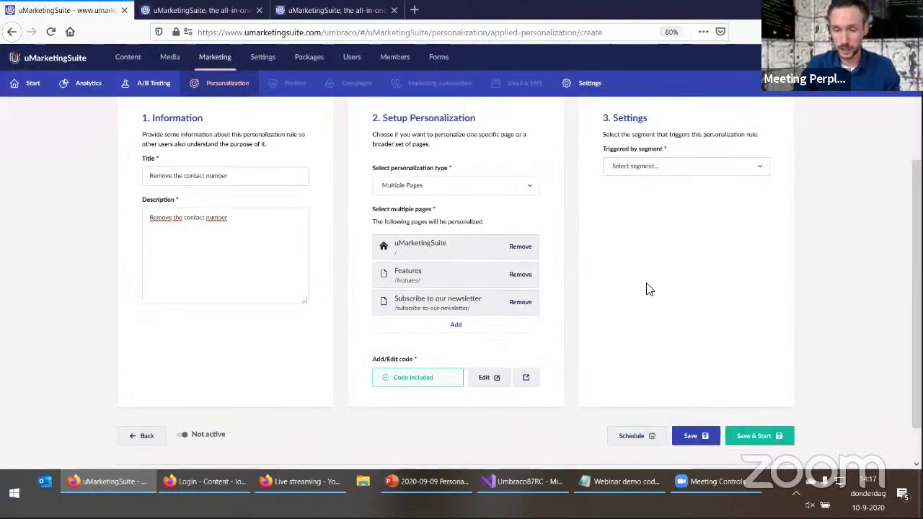
scroll(640, 336, down, 1)
click(644, 209)
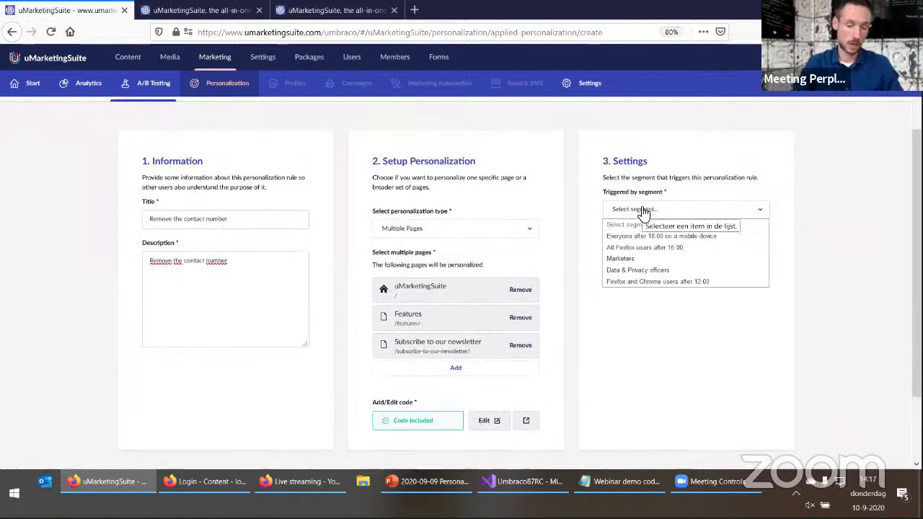
Set the triggering segment to 'Firefox and Chrome users after 12:00' and Save & Start
click(631, 287)
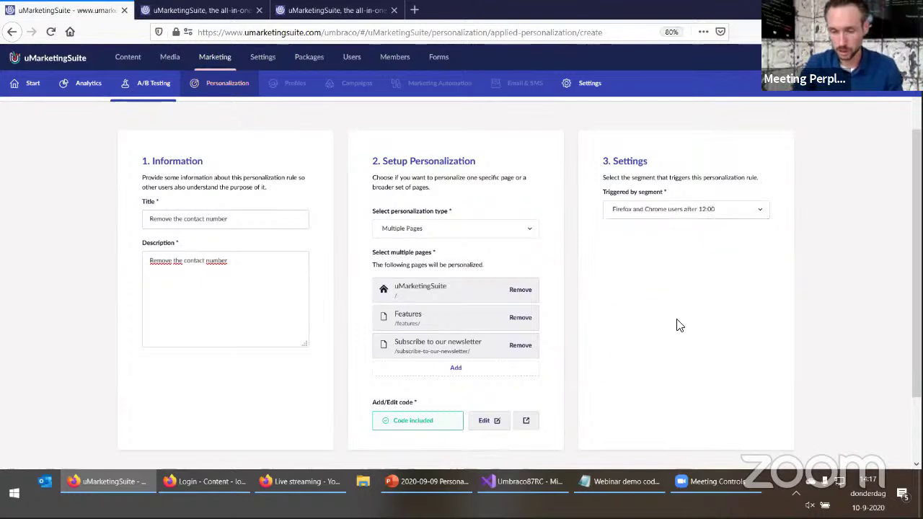
scroll(676, 325, down, 2)
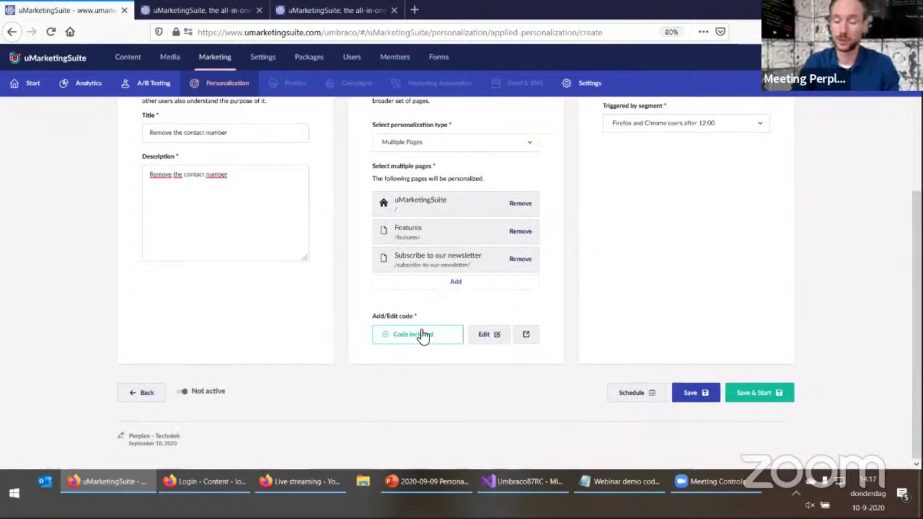
click(753, 397)
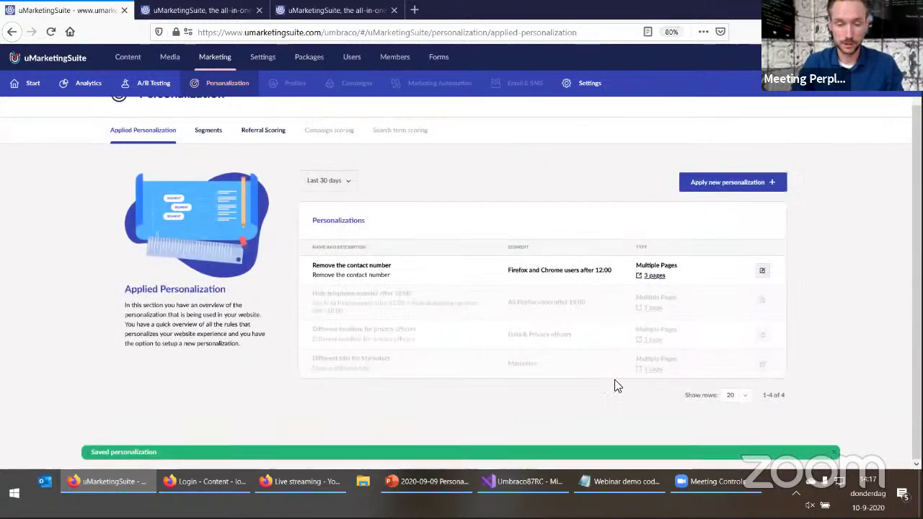
Reload the live site in Firefox without the preview parameter and scroll to the footer
click(205, 10)
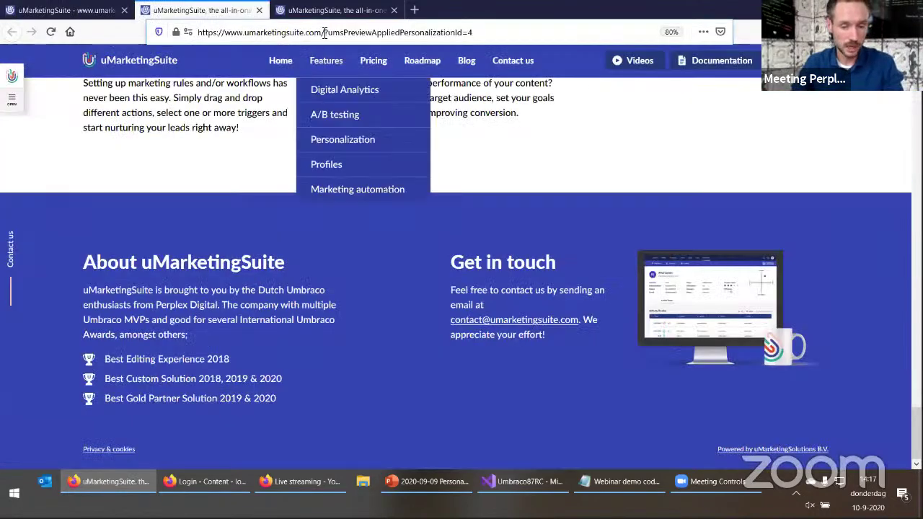
drag(328, 32, 472, 31)
key(BackSpace)
key(Return)
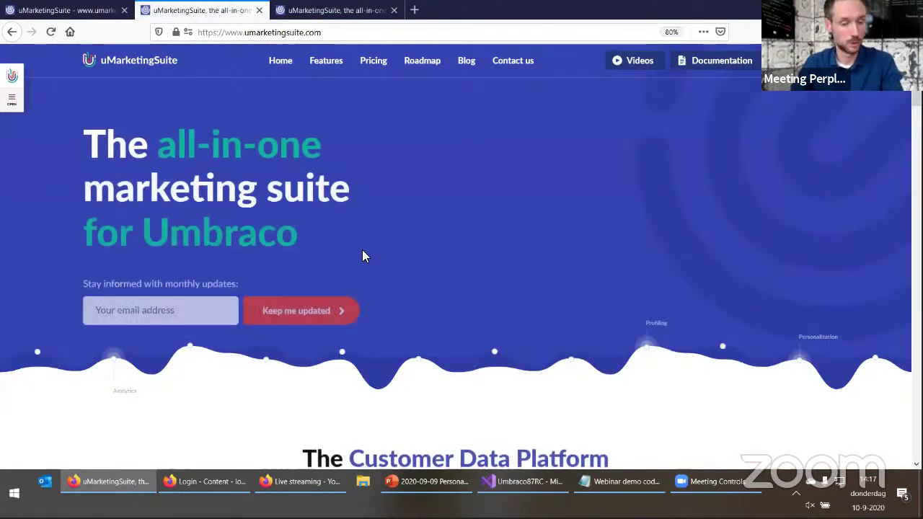
scroll(364, 252, down, 15)
scroll(373, 250, down, 5)
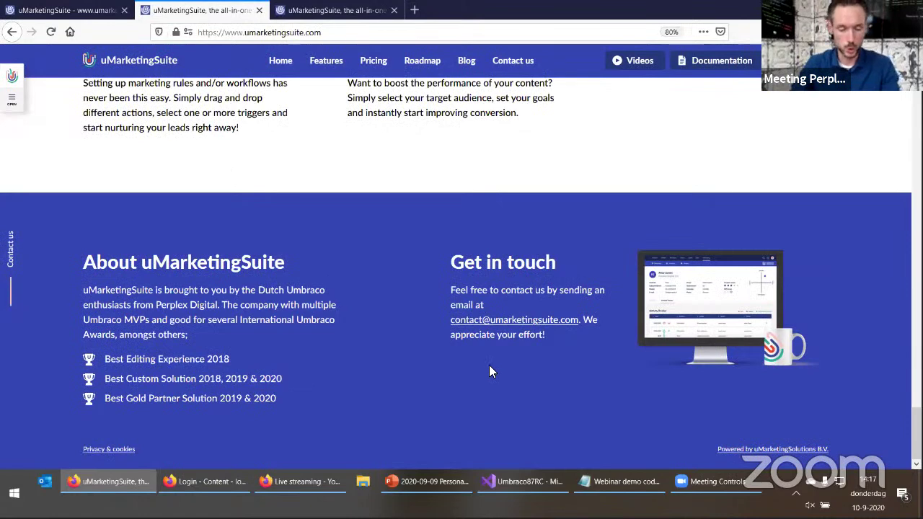
Open umarketingsuite.com in Chrome and zoom out to 90% to view the footer
key(super)
text(chrome)
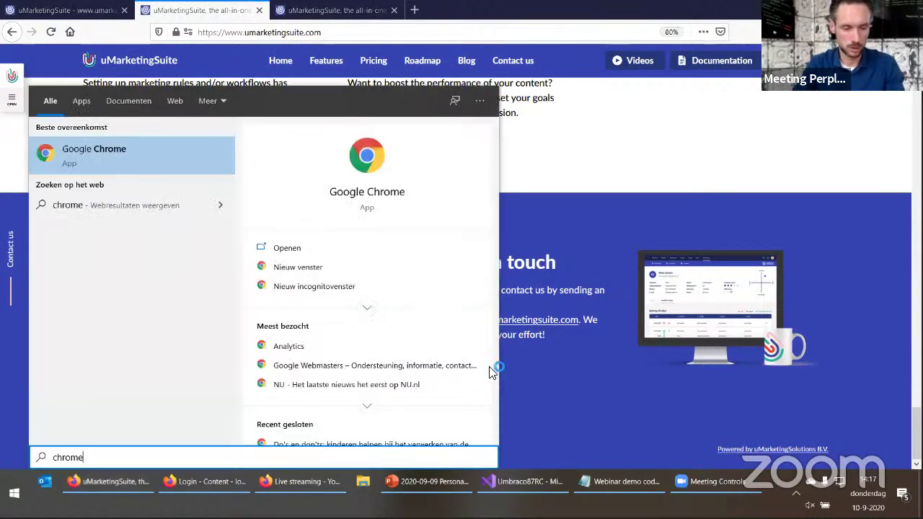
key(Return)
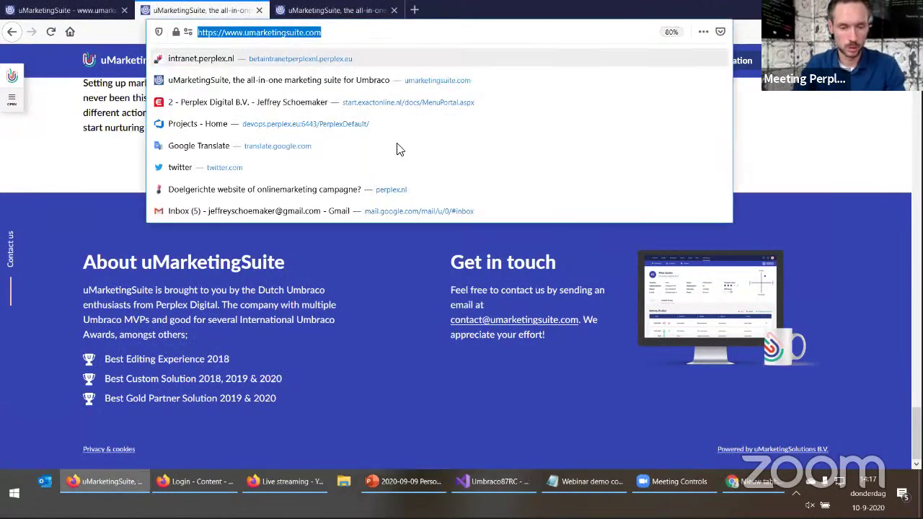
click(569, 480)
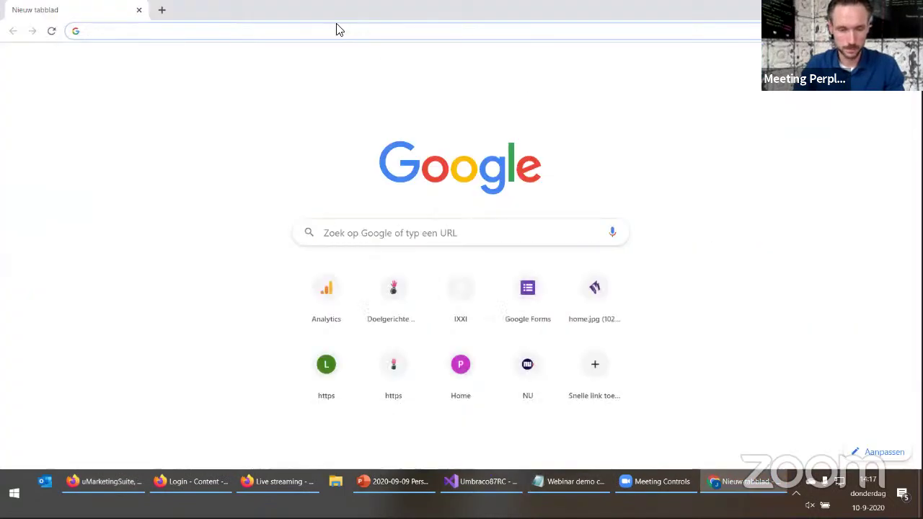
text(https://www.umarketingsuite.com/)
key(Return)
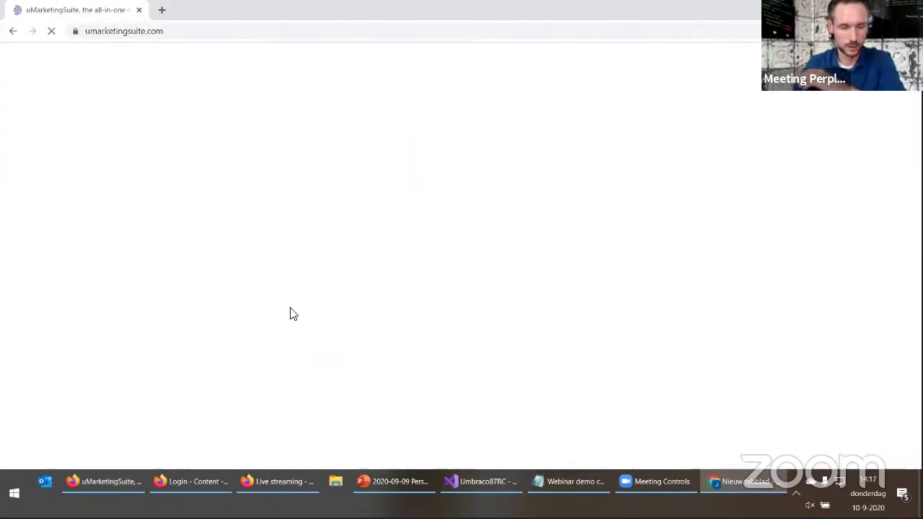
scroll(283, 350, down, 20)
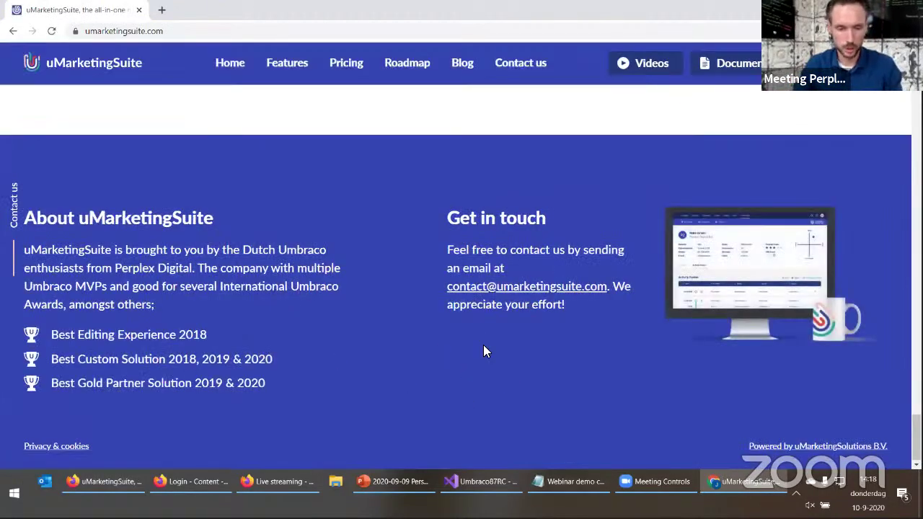
key(ctrl+minus)
Return to the Firefox uMarketingSuite backoffice window
key(alt+Tab)
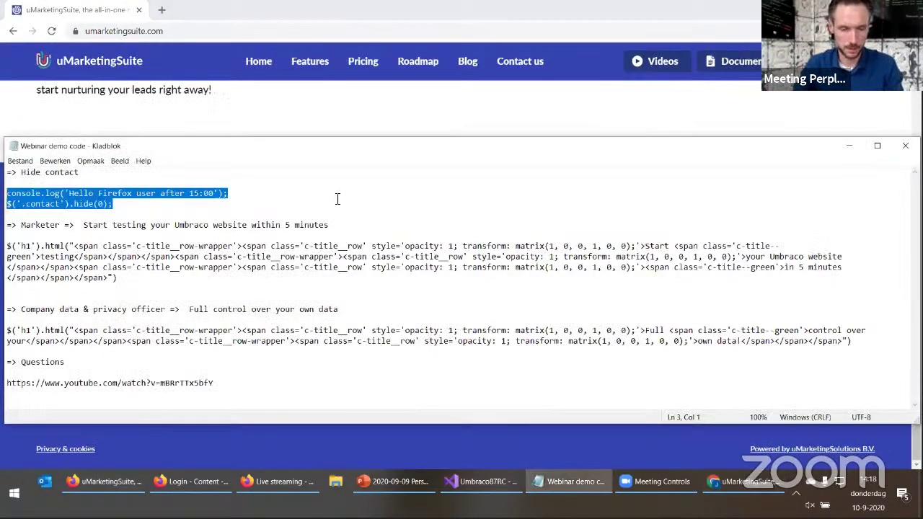
key(alt+Tab)
click(161, 480)
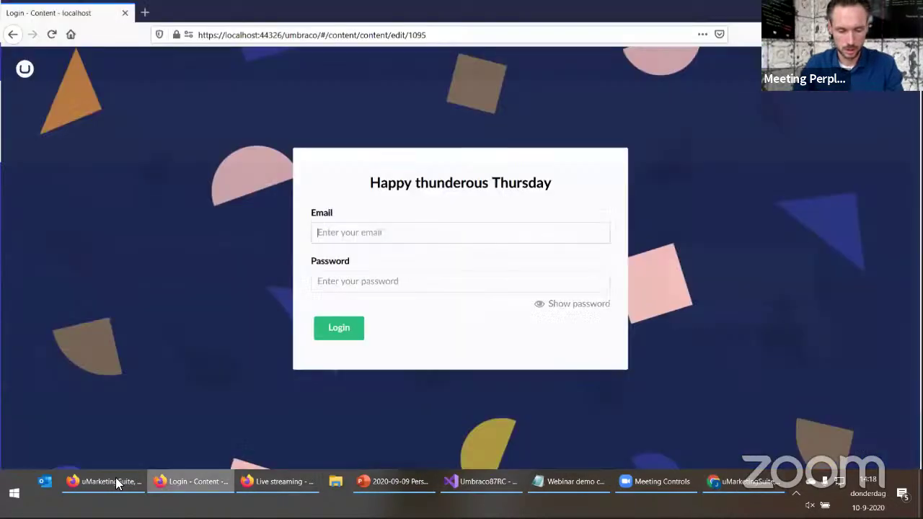
click(114, 480)
Open the 'Firefox and Chrome users after 12:00' segment for editing from the Segments list
click(63, 10)
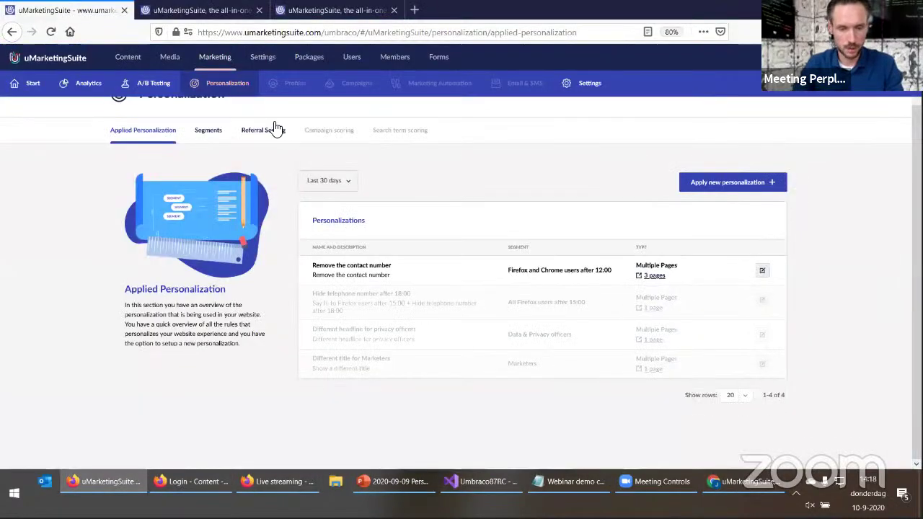
click(207, 130)
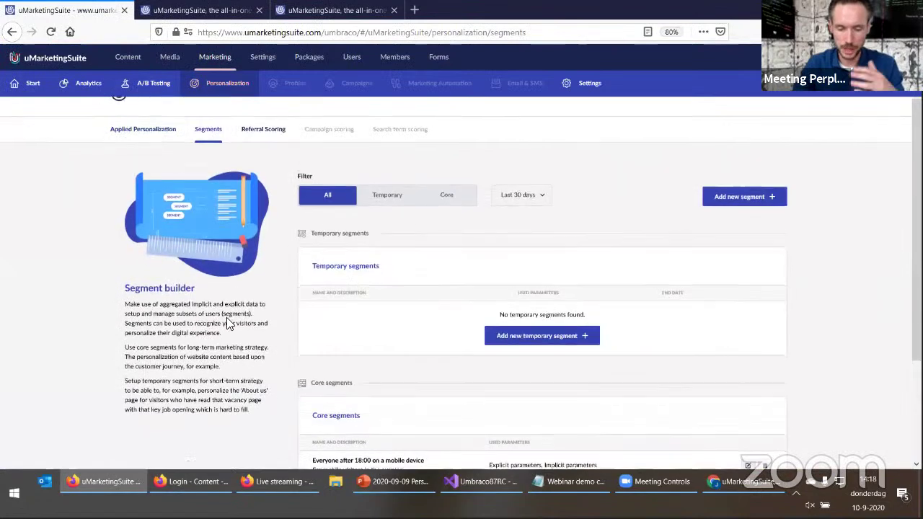
scroll(207, 378, down, 3)
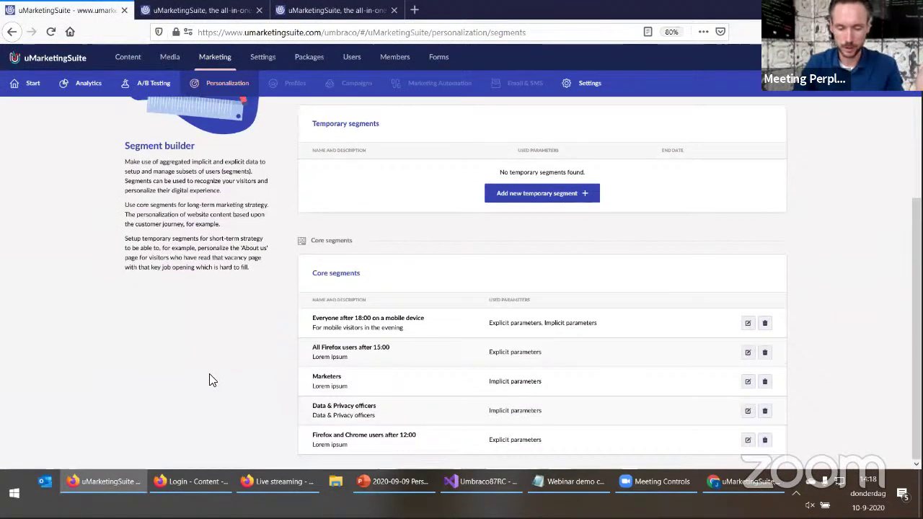
click(748, 441)
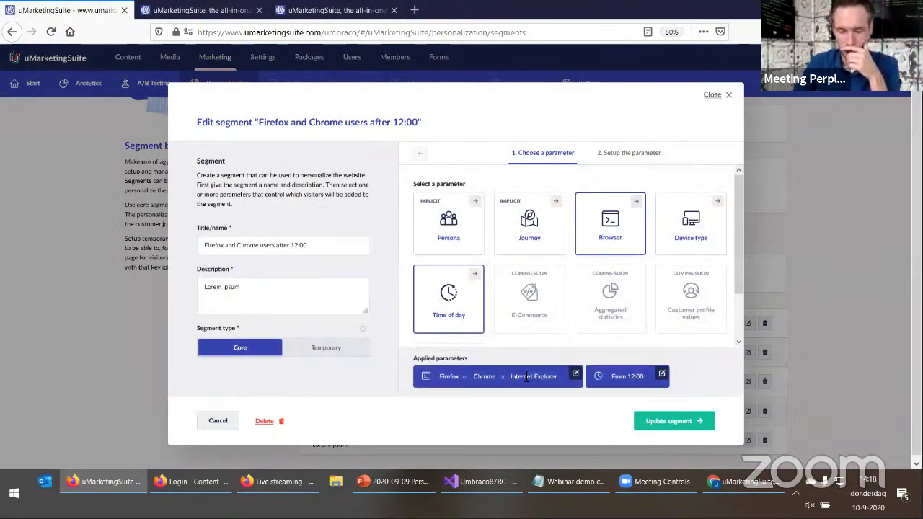
Limit the browser condition to Firefox by removing Chrome and Internet Explorer, and update the segment
click(574, 373)
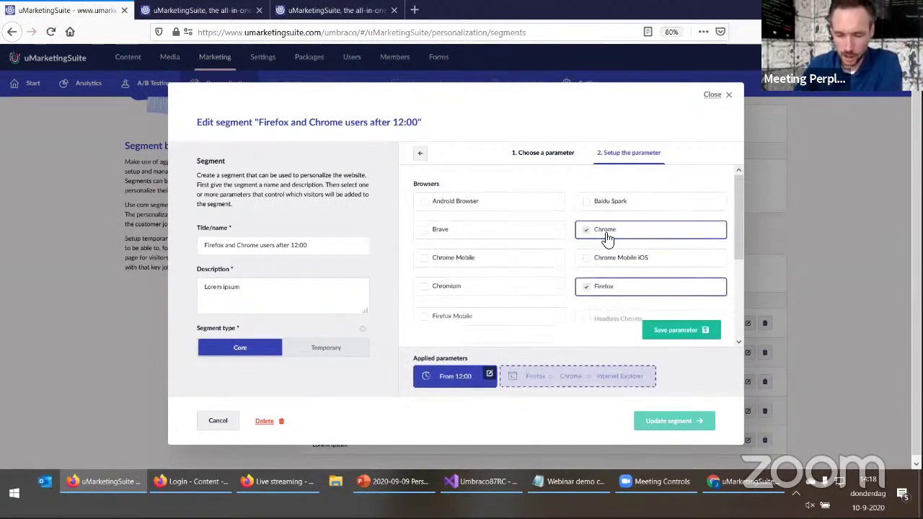
click(603, 231)
click(480, 343)
scroll(540, 274, down, 1)
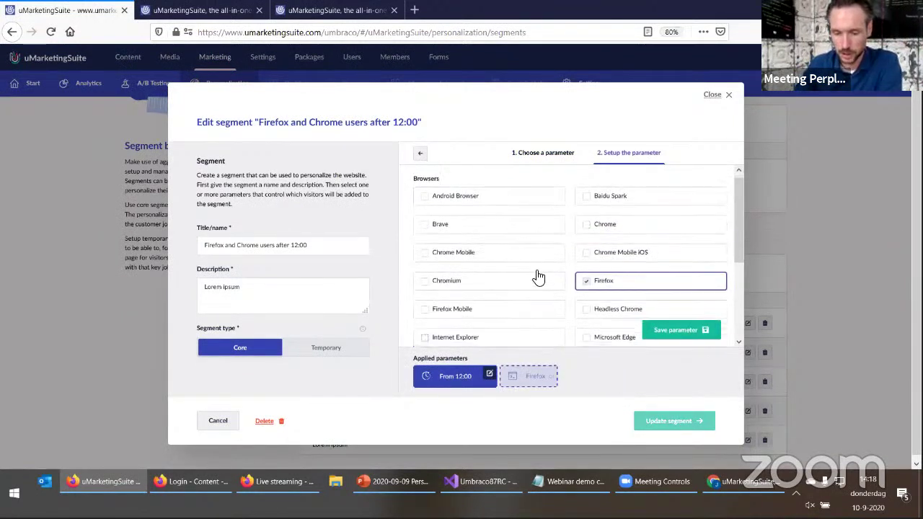
click(658, 330)
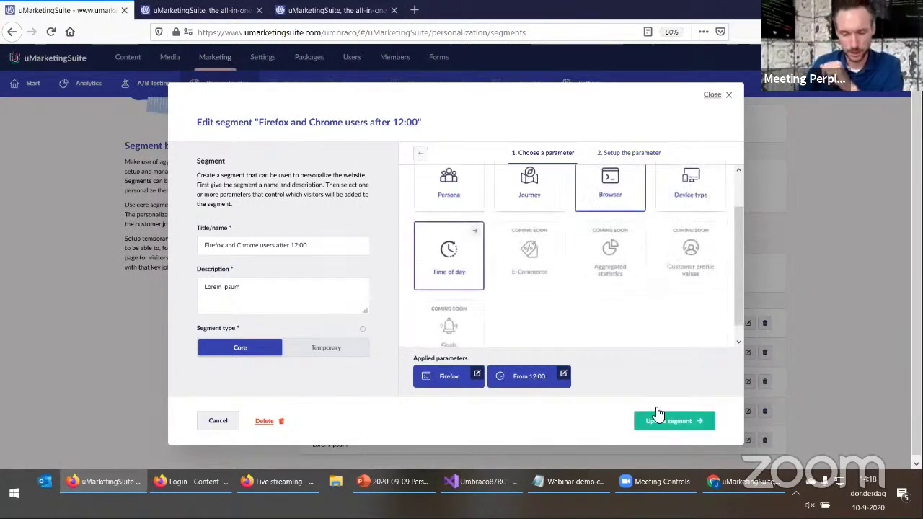
click(651, 421)
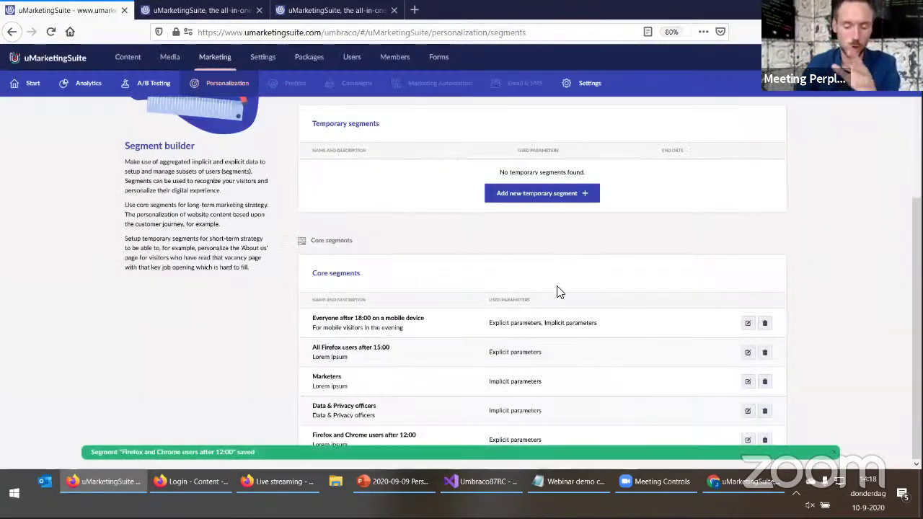
scroll(490, 348, up, 2)
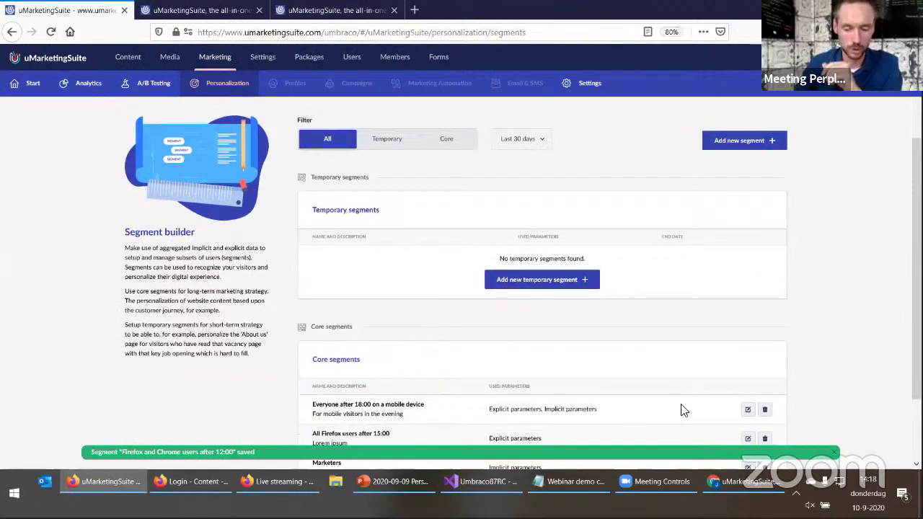
key(alt+Tab)
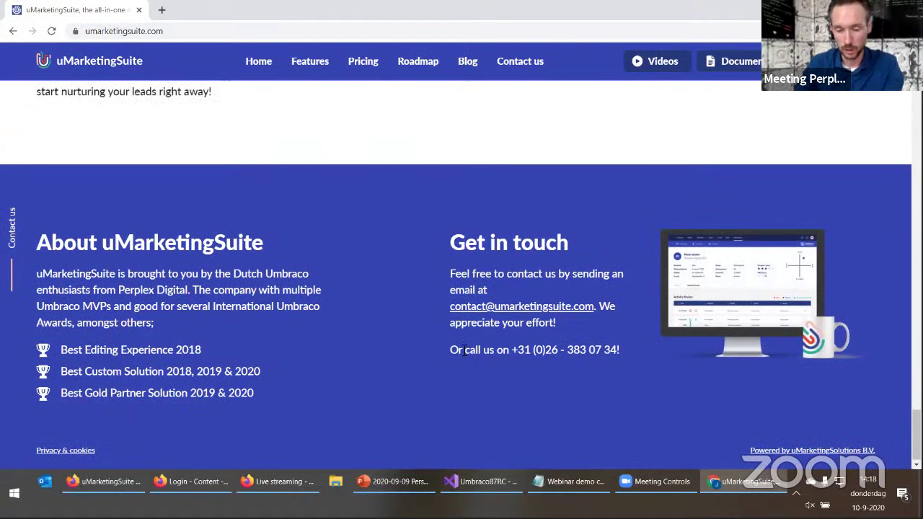
Highlight the call-us phone line now showing in Chrome's footer
drag(453, 350, 626, 351)
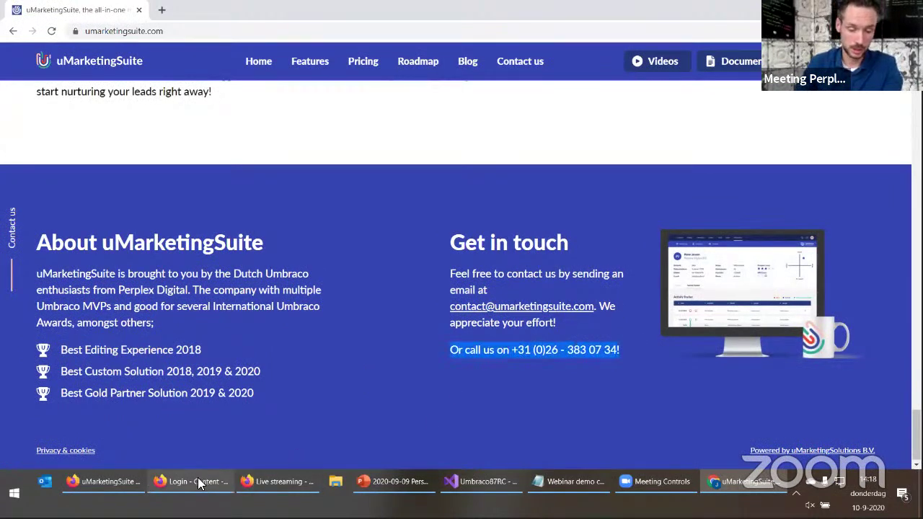
mouse_move(198, 481)
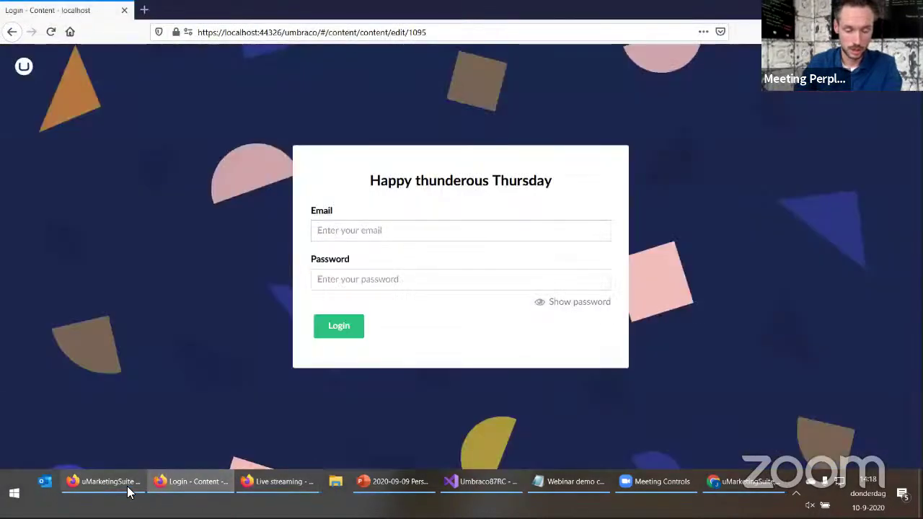
click(124, 484)
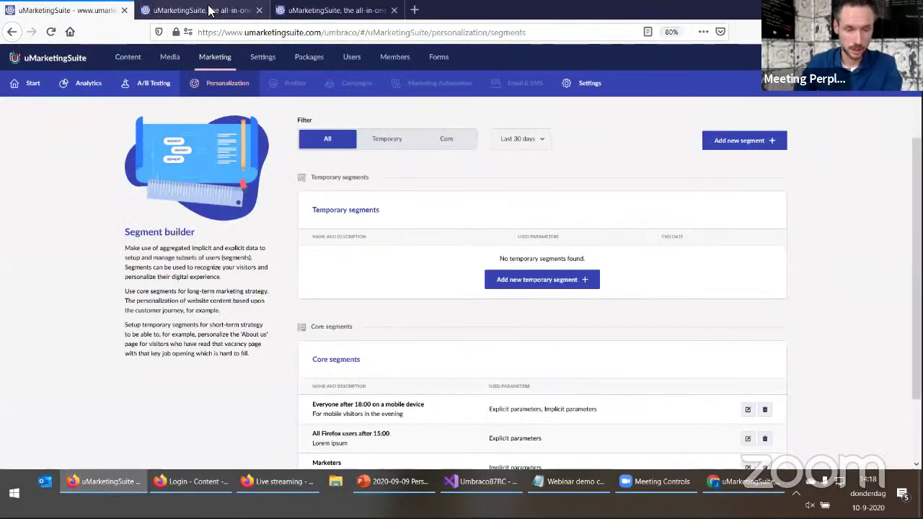
Reload the website in Firefox and check the Get in touch section has no phone line
click(205, 10)
key(F5)
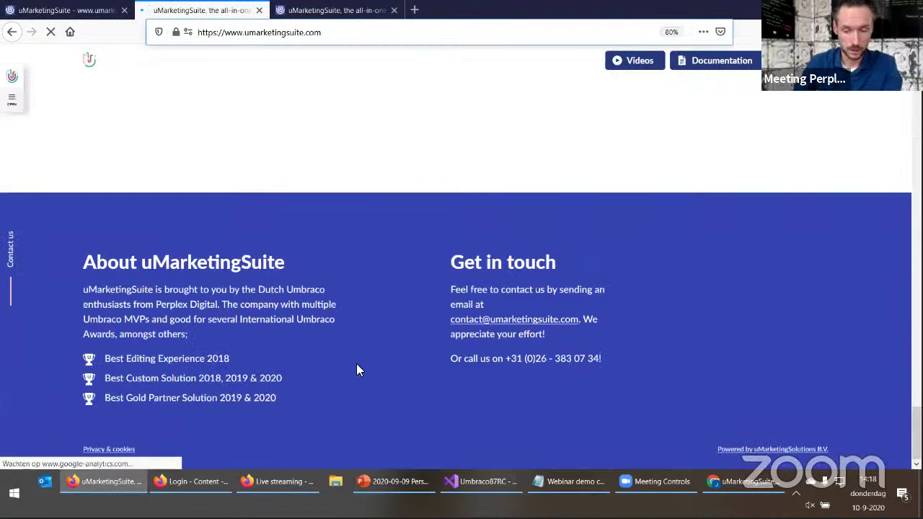
drag(416, 264, 534, 341)
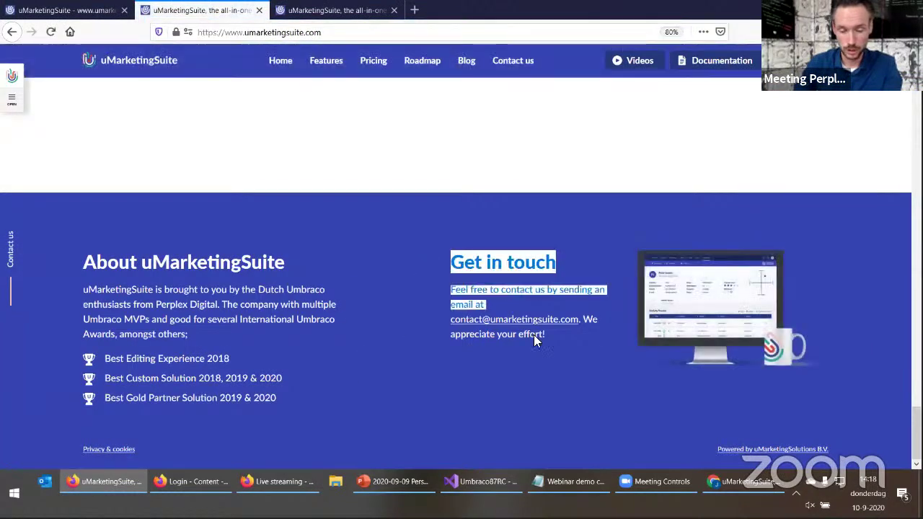
click(578, 375)
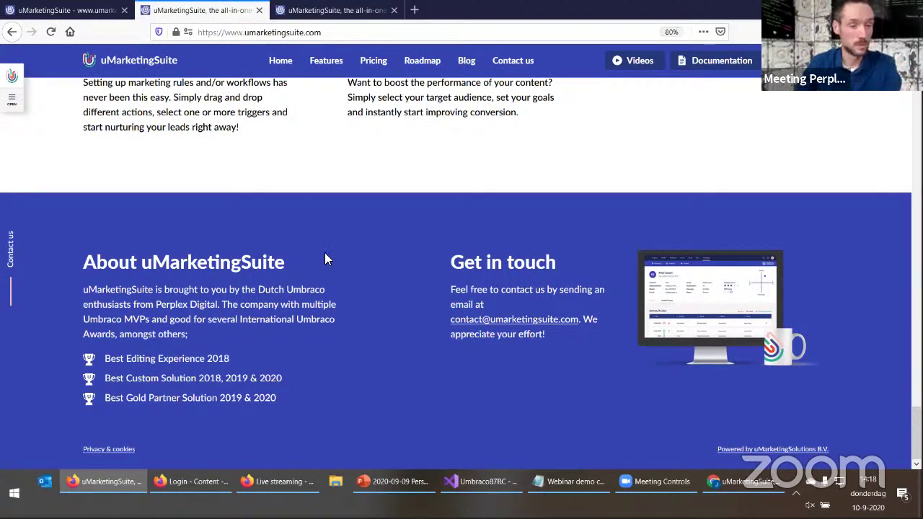
click(83, 13)
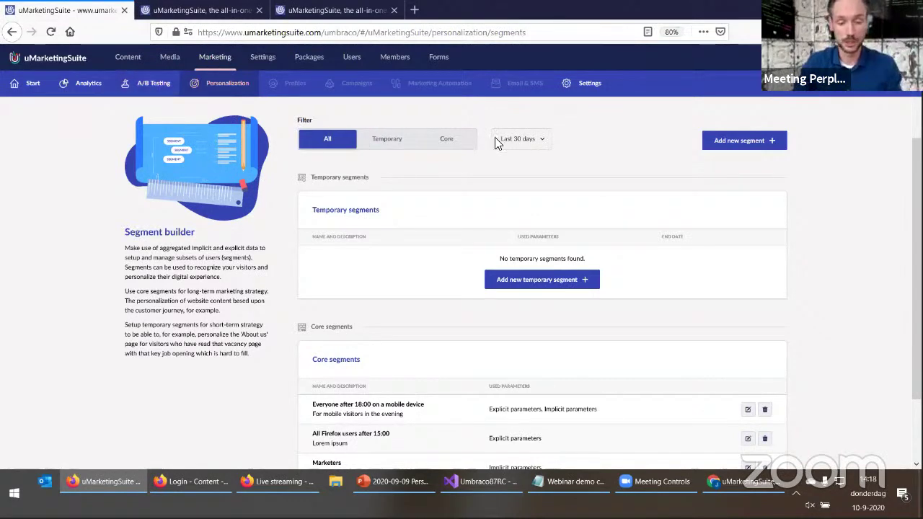
Show the Applied Personalization overview listing four rules, including 'Remove the contact number'
scroll(435, 212, up, 2)
click(154, 161)
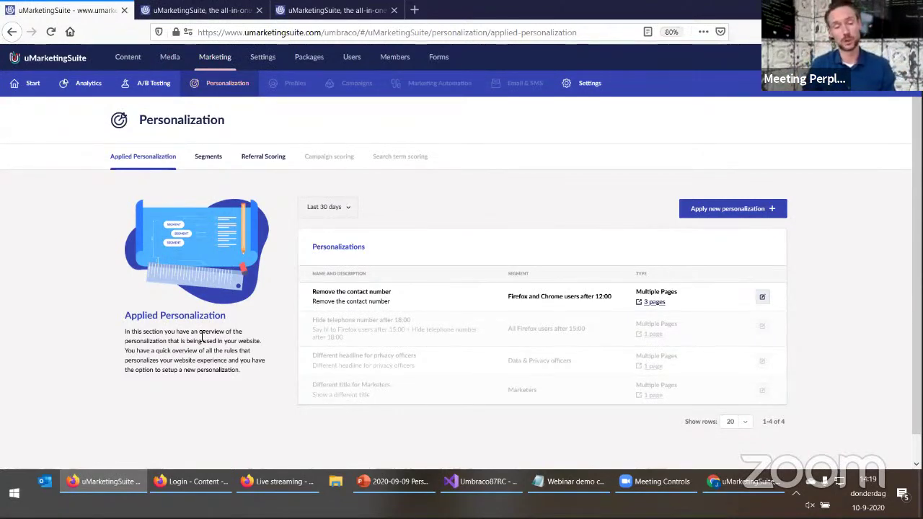
Scroll through the features grid on the public website, then return to the backoffice tab
click(205, 10)
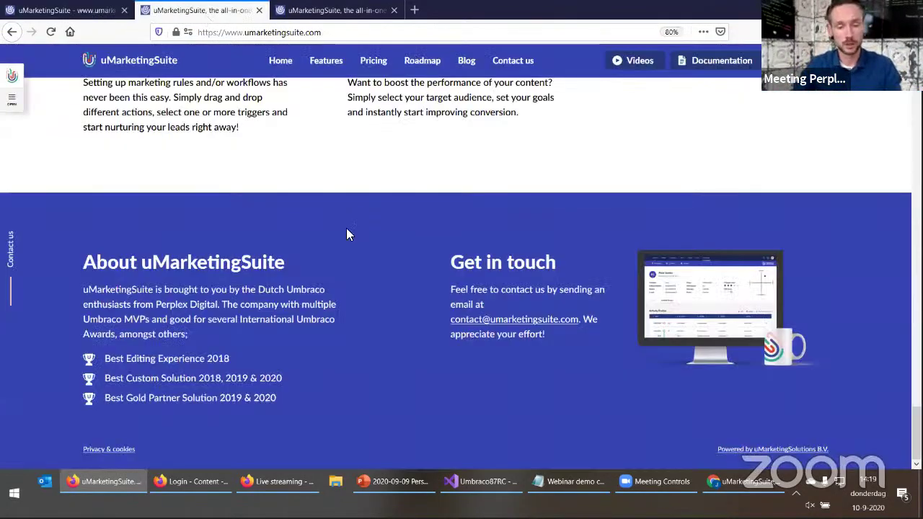
scroll(346, 227, up, 10)
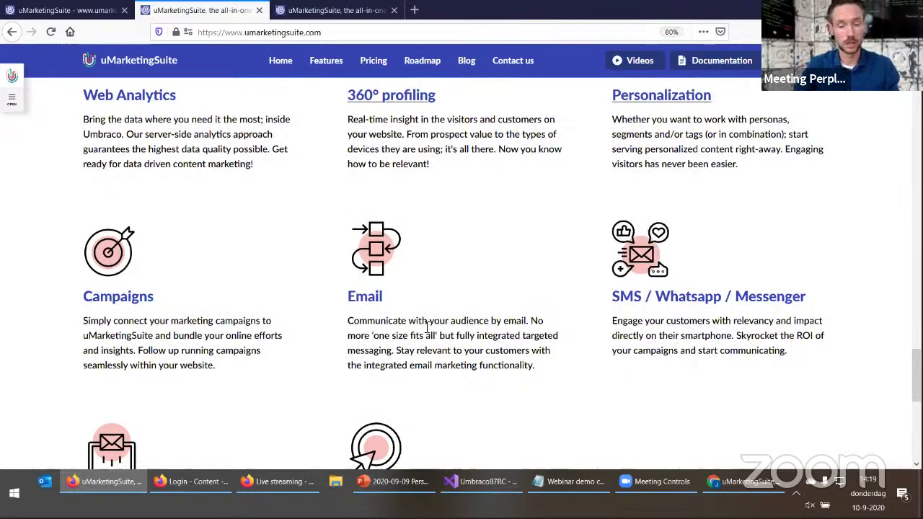
scroll(454, 289, down, 3)
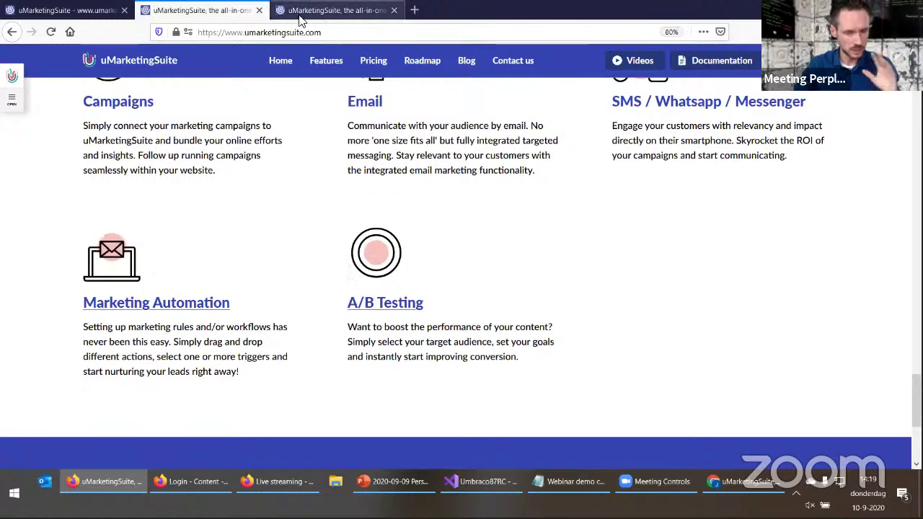
click(107, 11)
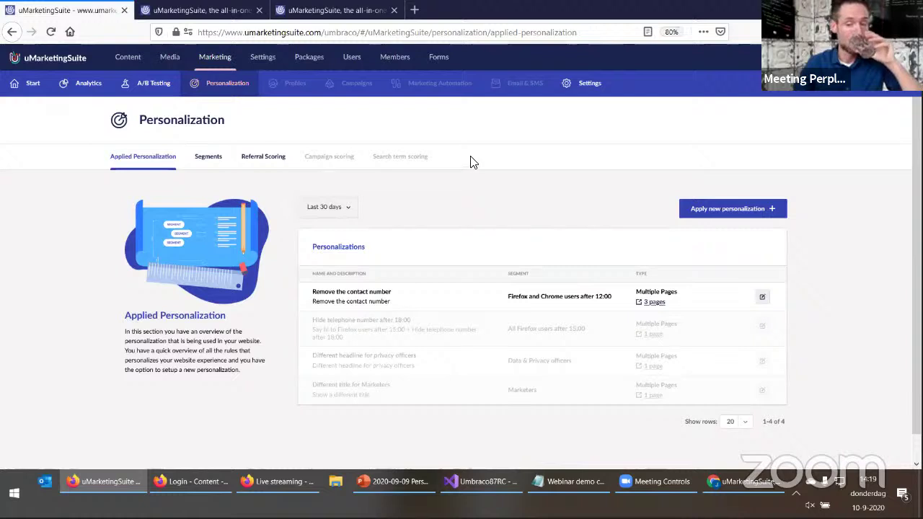
Open uMarketingSuite Settings on the Personas tab showing the five persona profiles
click(588, 85)
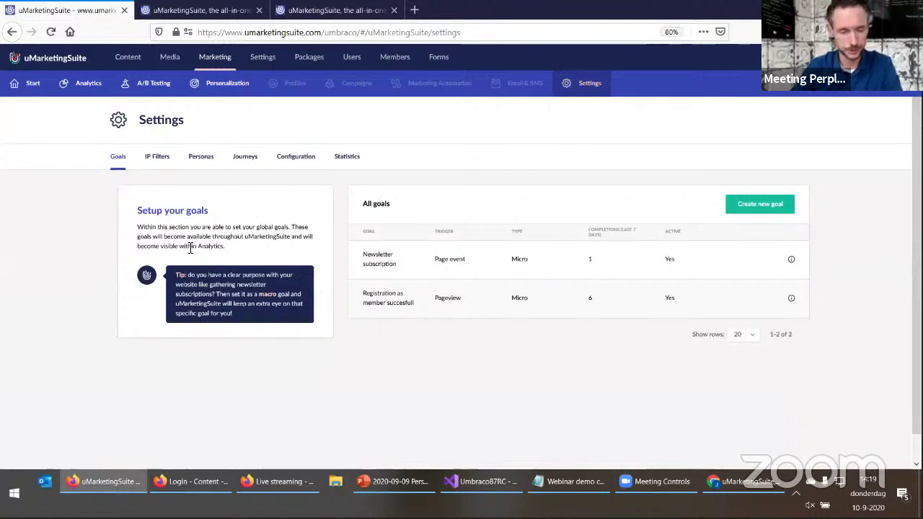
click(195, 165)
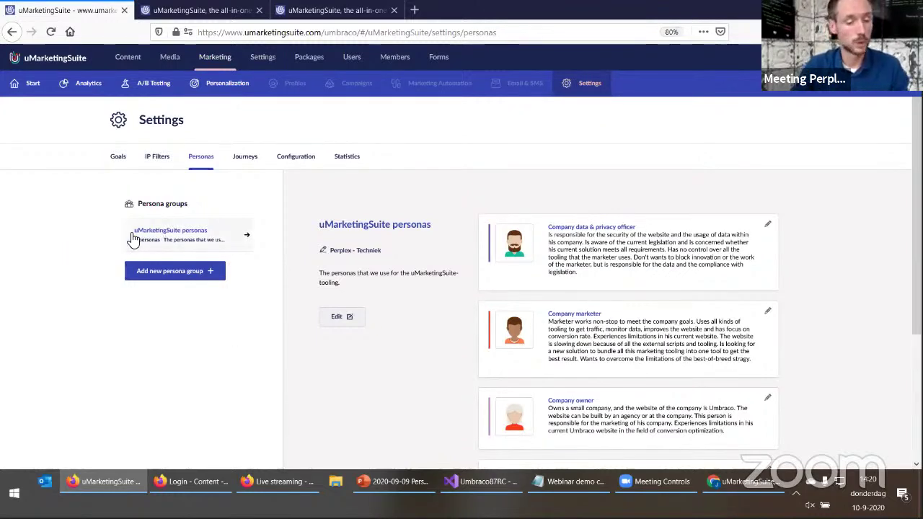
Open and close the new persona group form, then scroll through the persona list
click(186, 273)
click(600, 96)
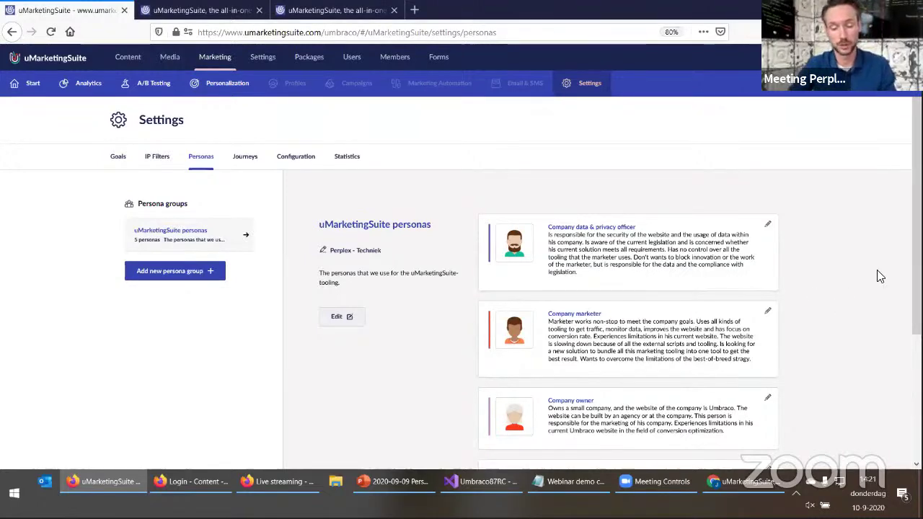
scroll(617, 268, down, 3)
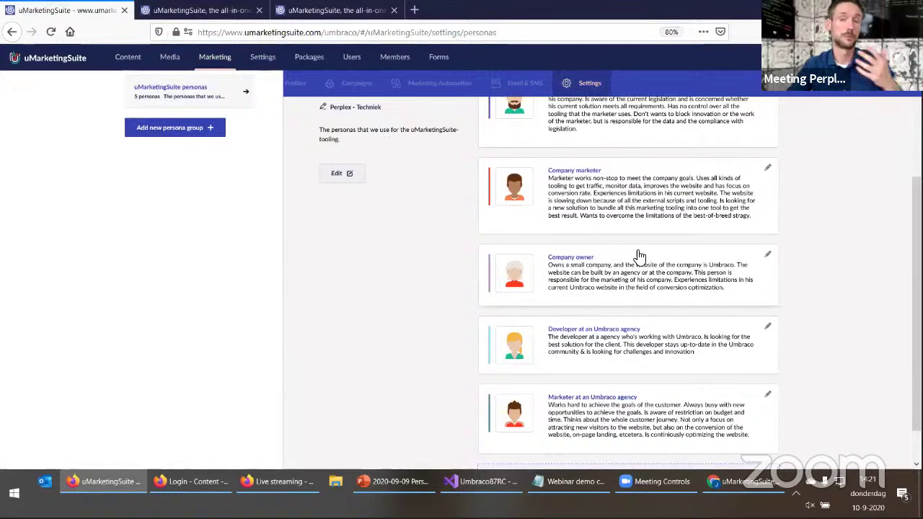
scroll(857, 382, down, 1)
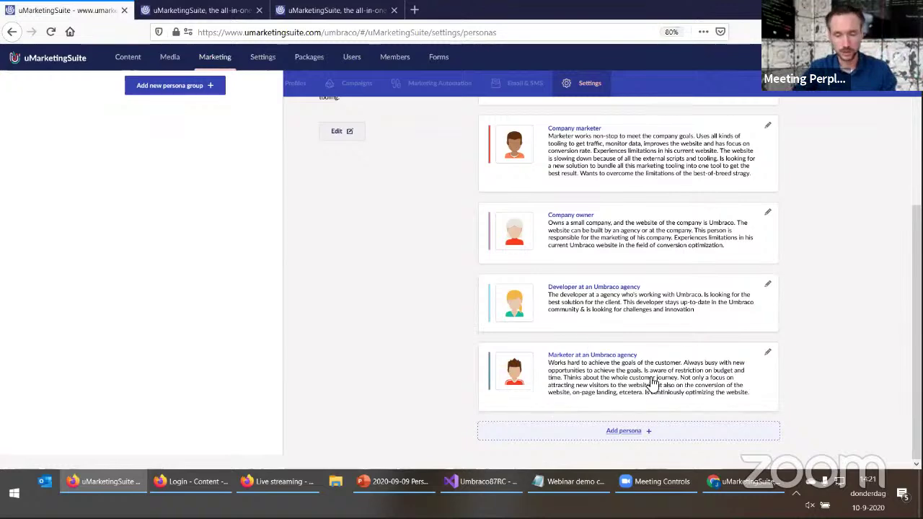
scroll(406, 388, up, 5)
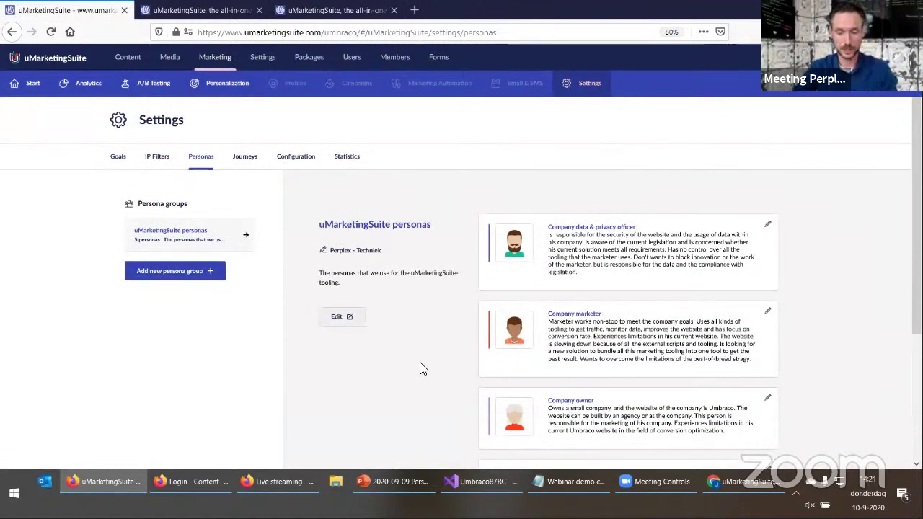
scroll(420, 369, down, 5)
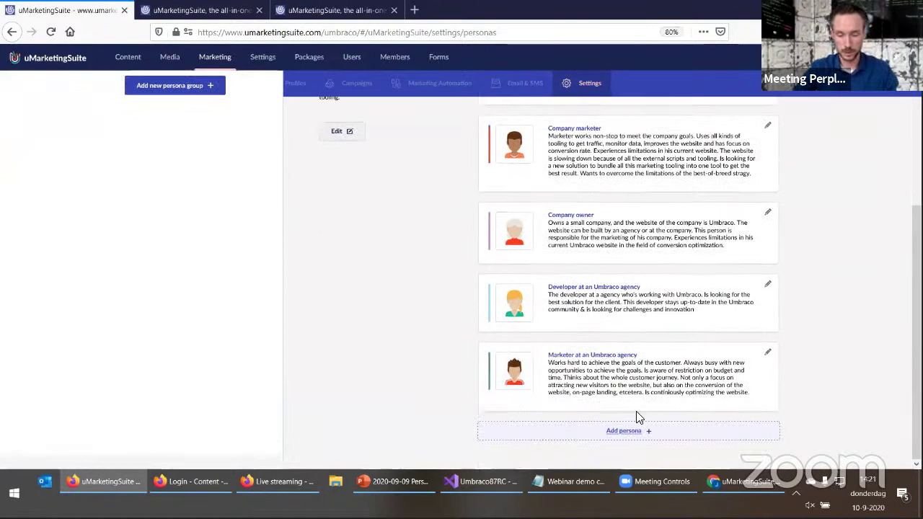
View the 'Marketer at an Umbraco agency' persona and the Add persona form without saving, then go to Journeys
click(767, 352)
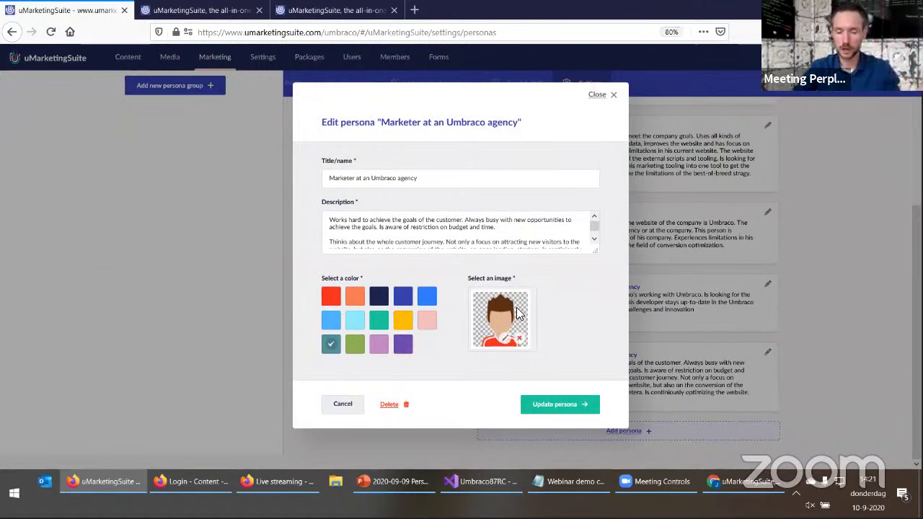
click(609, 98)
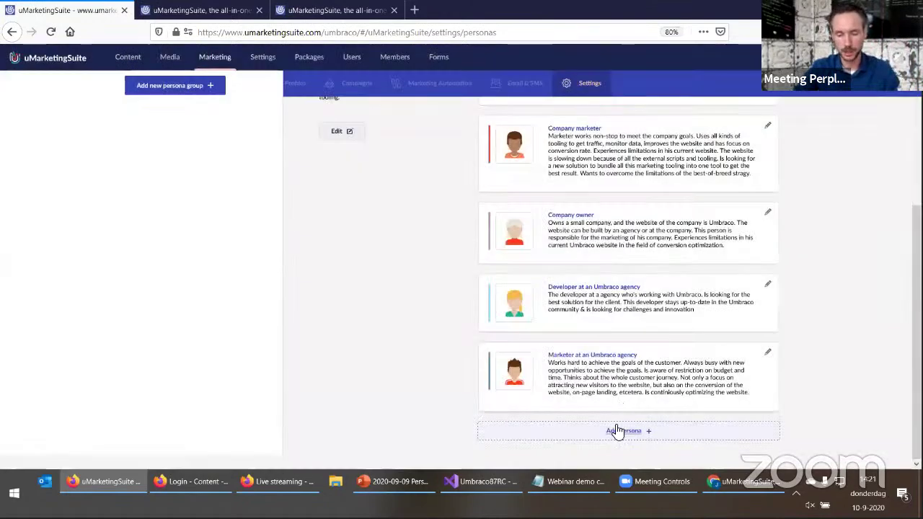
click(611, 432)
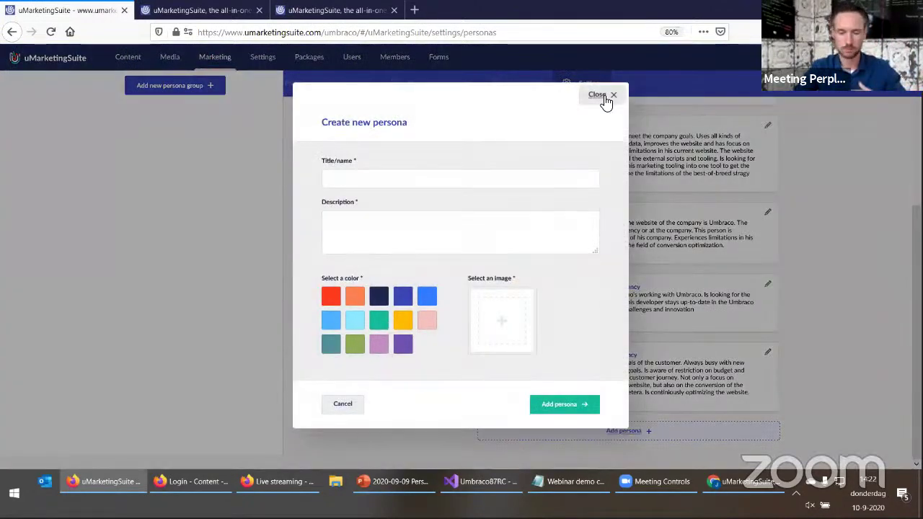
click(605, 99)
scroll(407, 357, up, 1)
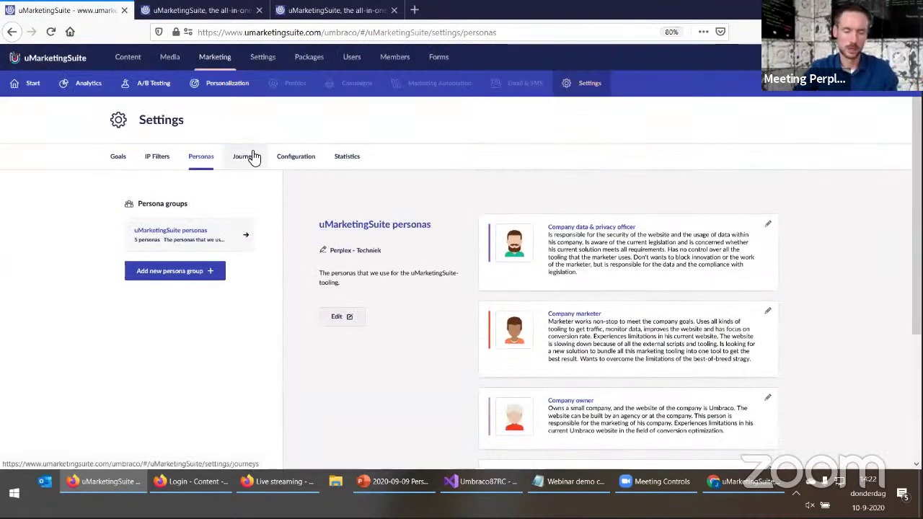
click(245, 156)
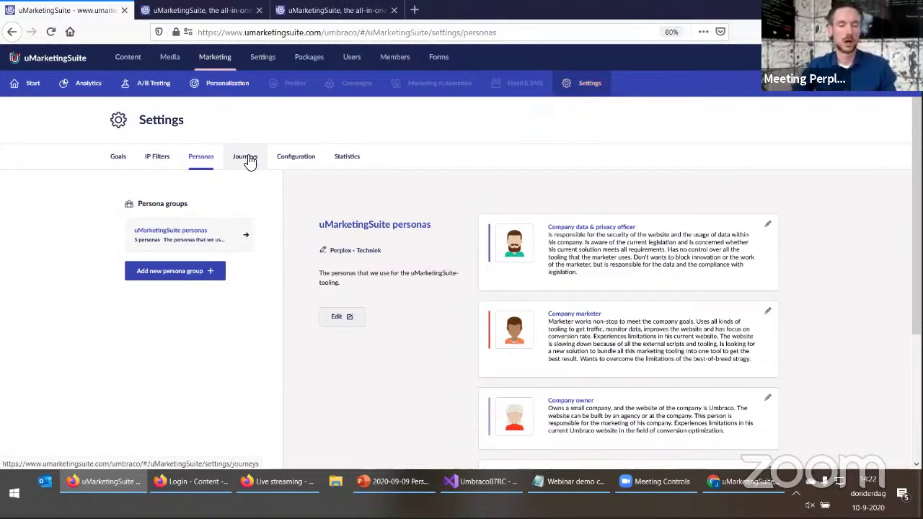
In Journeys, drag the Default Customer Journey's Care step above Do, then back below Do
click(248, 159)
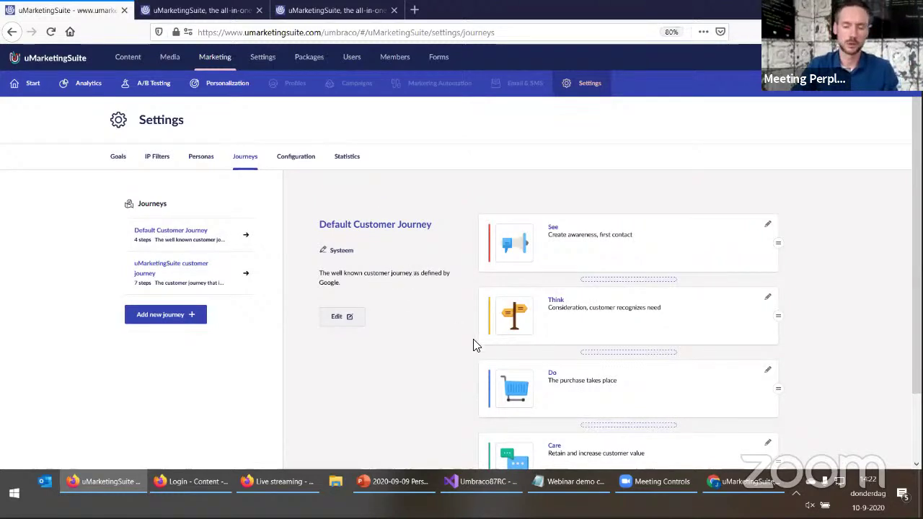
scroll(454, 368, down, 1)
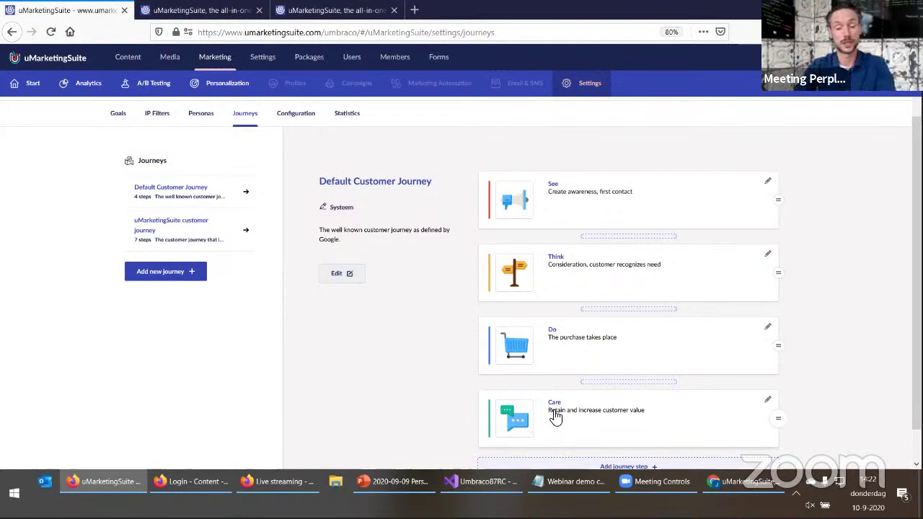
mouse_move(621, 245)
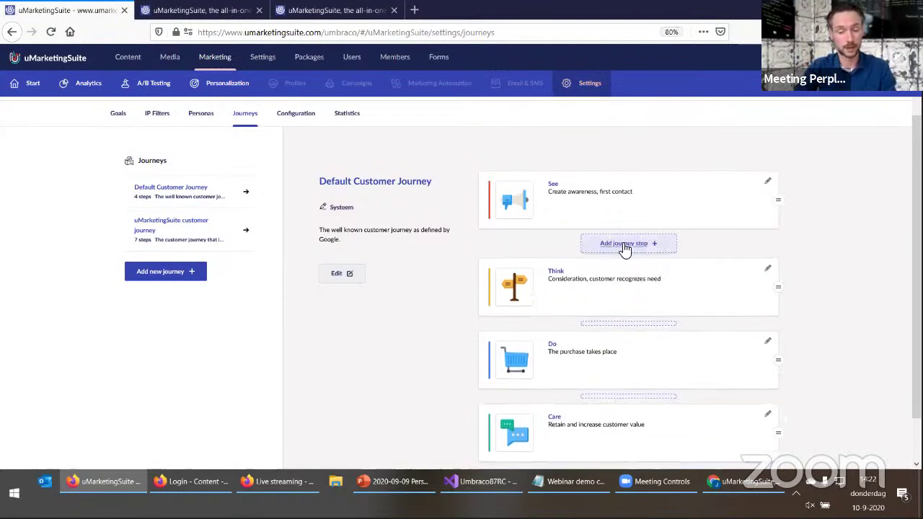
mouse_move(610, 319)
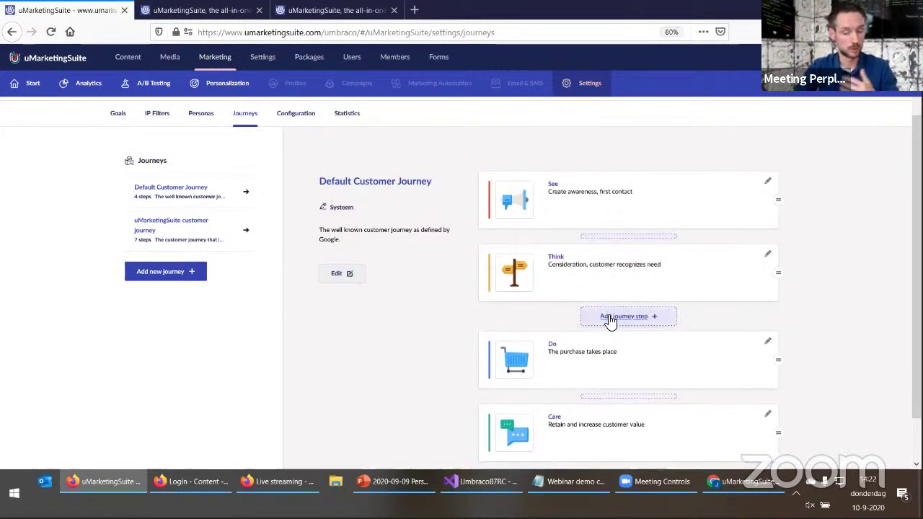
scroll(635, 375, down, 1)
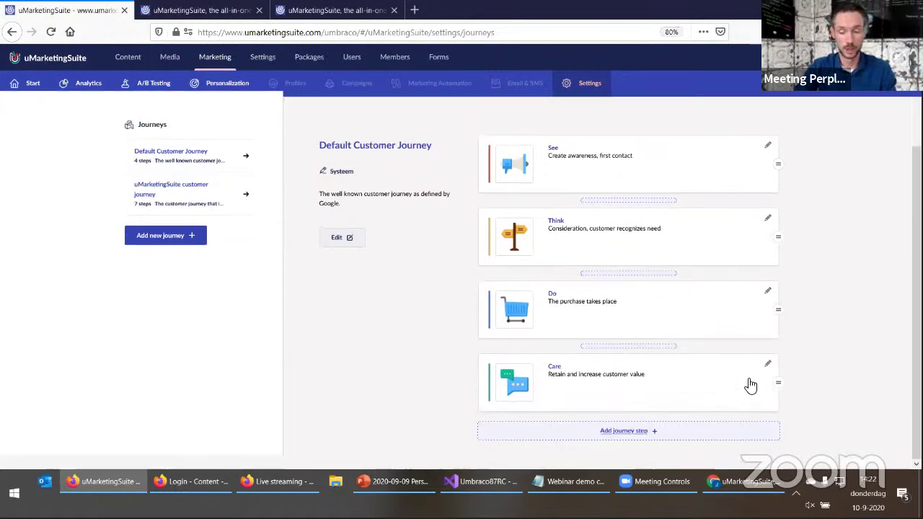
drag(777, 380, 791, 397)
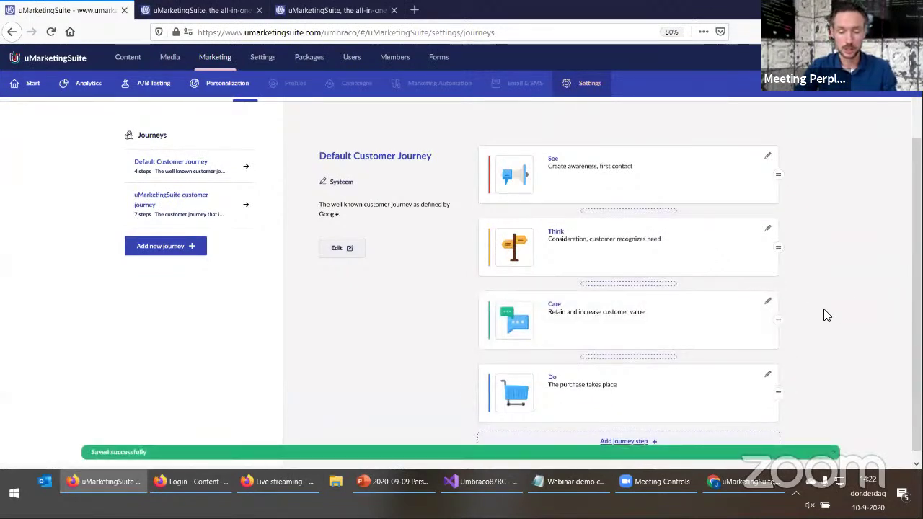
drag(779, 320, 773, 320)
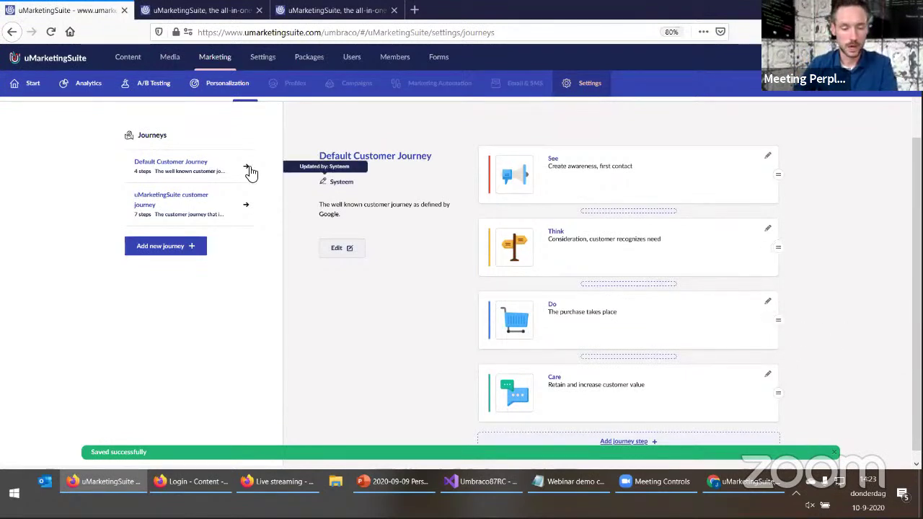
Browse through the steps of the uMarketingSuite customer journey
click(213, 210)
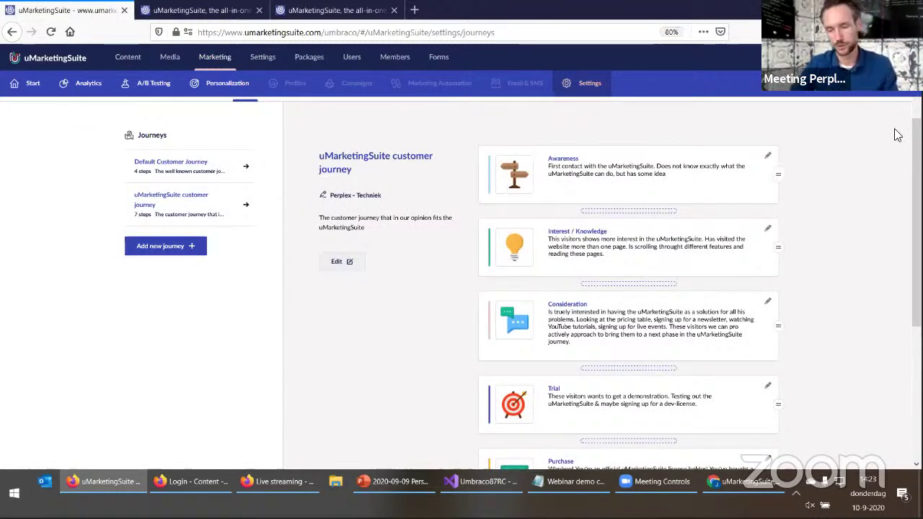
scroll(847, 259, down, 5)
scroll(853, 371, up, 6)
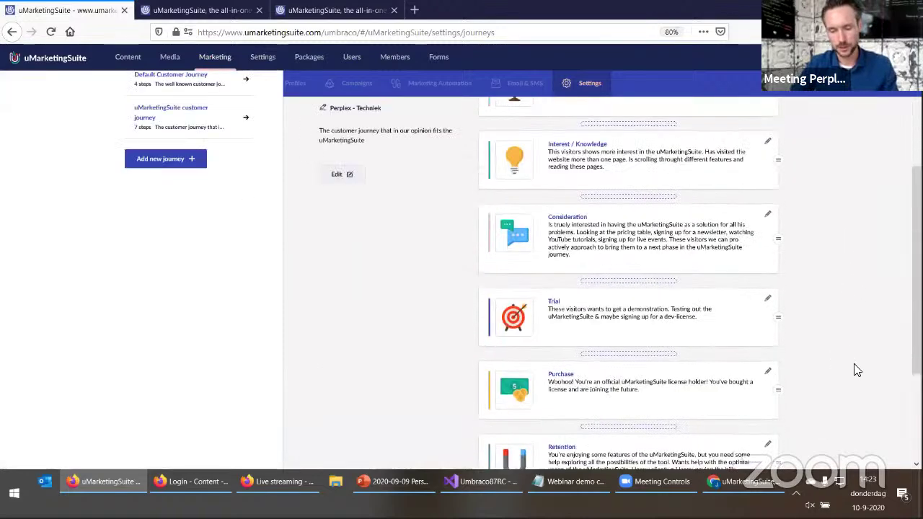
scroll(865, 278, down, 2)
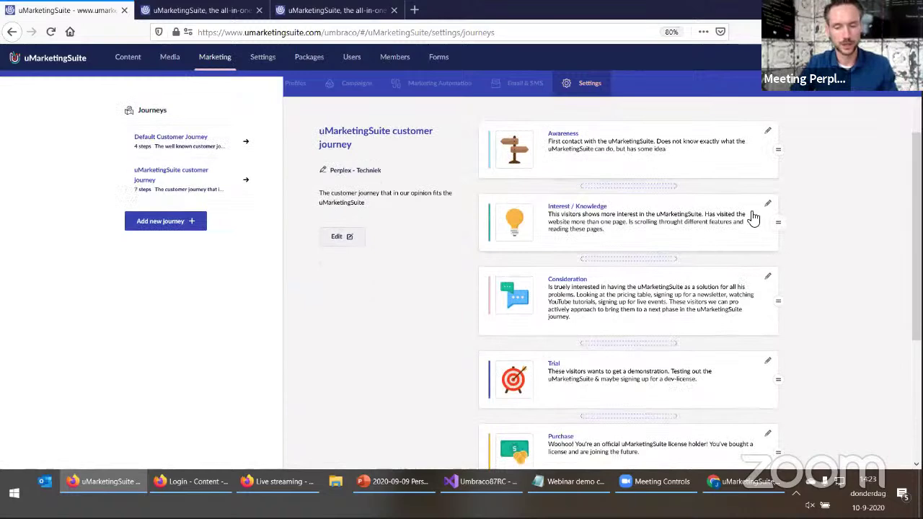
scroll(810, 272, down, 1)
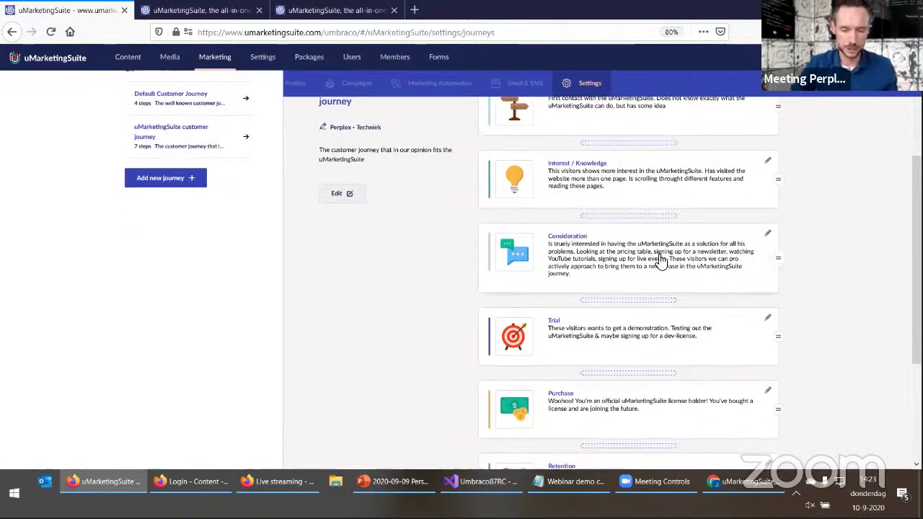
scroll(656, 263, down, 1)
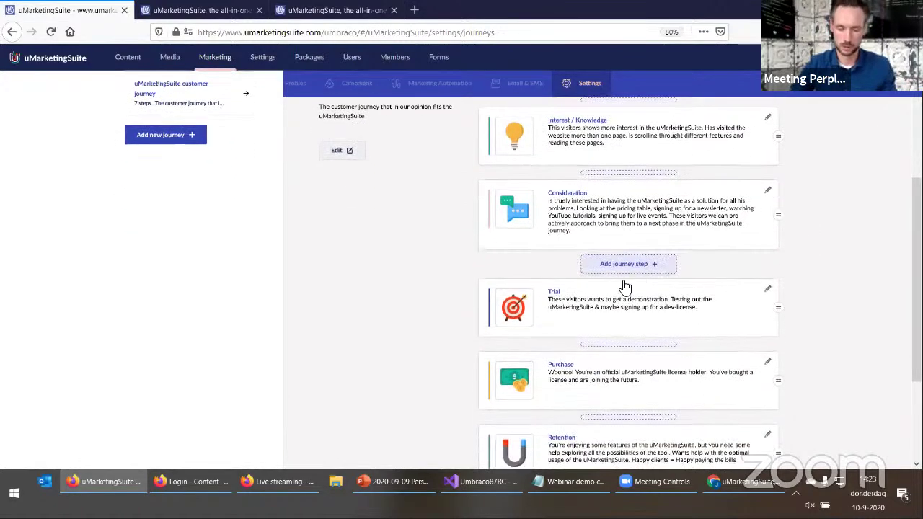
scroll(721, 272, down, 2)
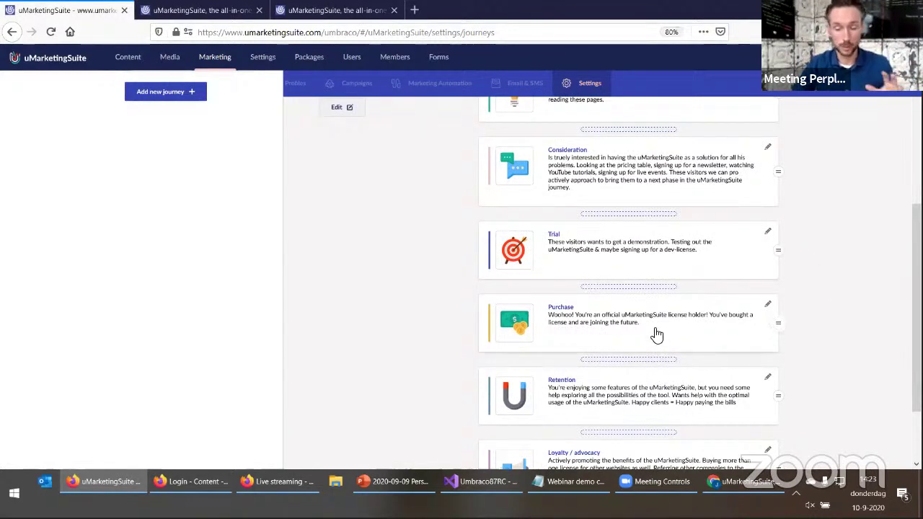
scroll(789, 323, down, 2)
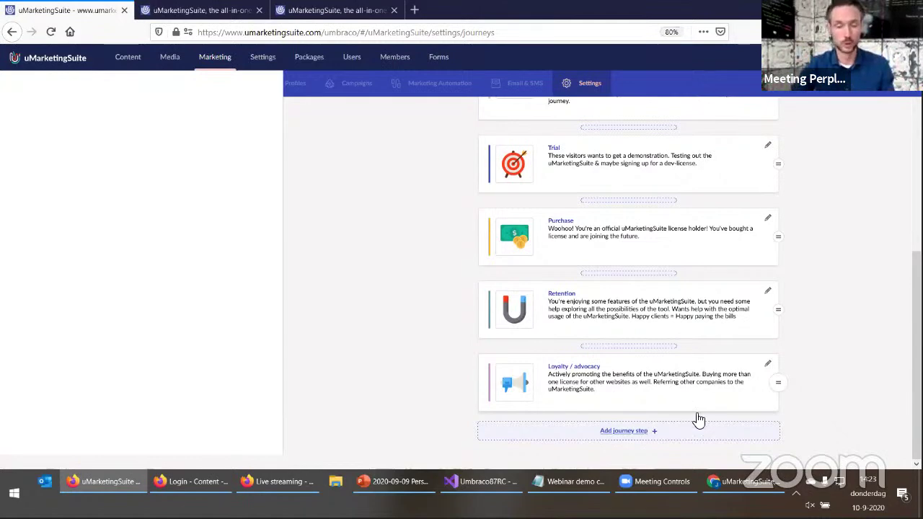
scroll(829, 425, up, 5)
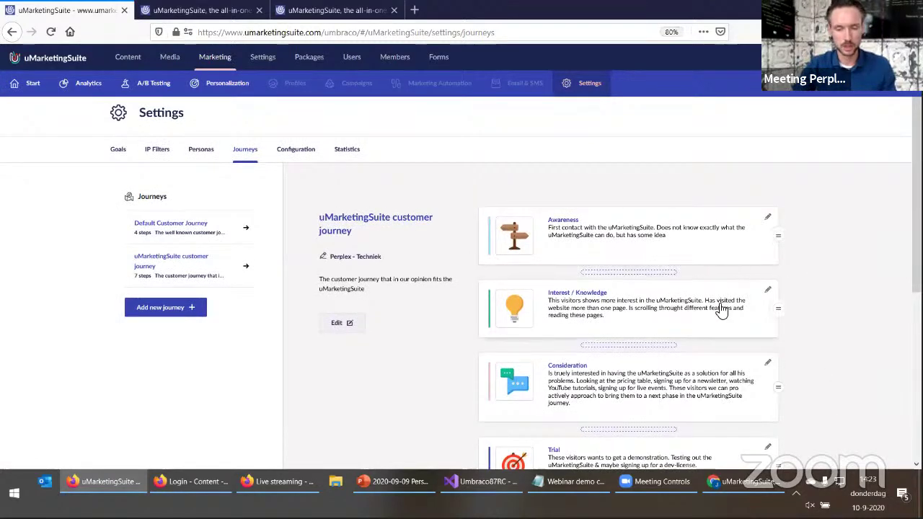
mouse_move(716, 303)
scroll(783, 344, down, 2)
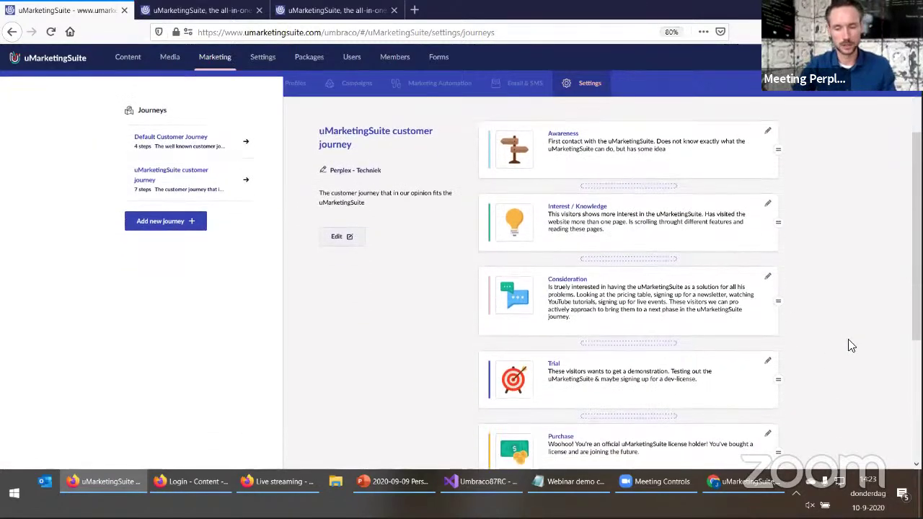
scroll(792, 433, down, 5)
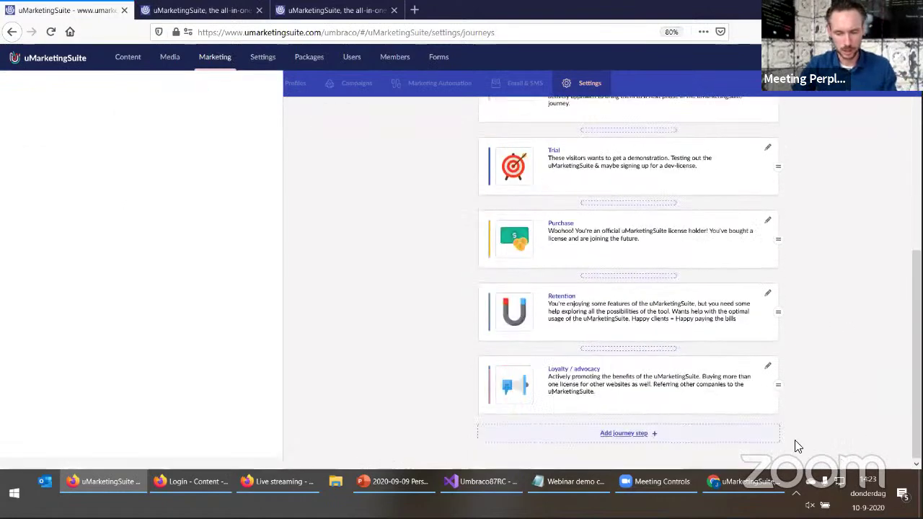
Switch to the PowerPoint deck and show slide 12, 'Personalization in 7 steps'
scroll(831, 401, up, 10)
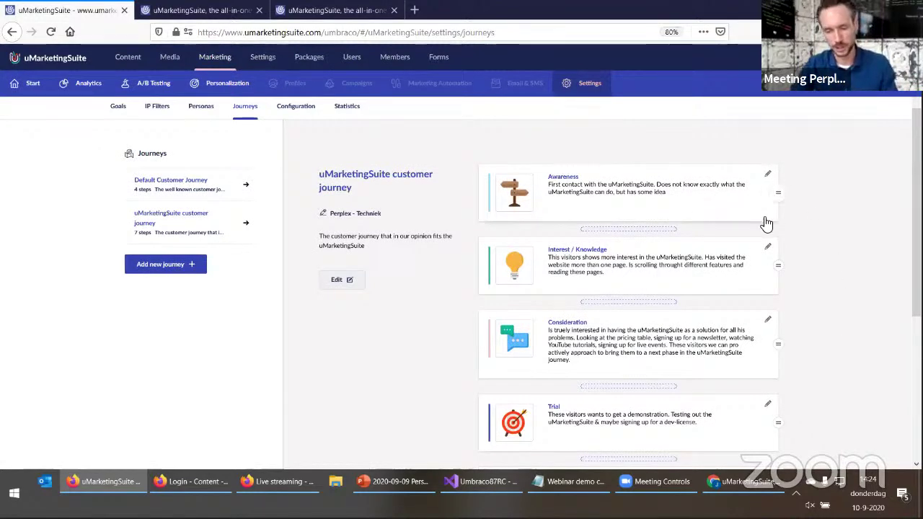
scroll(711, 315, down, 6)
scroll(411, 348, up, 8)
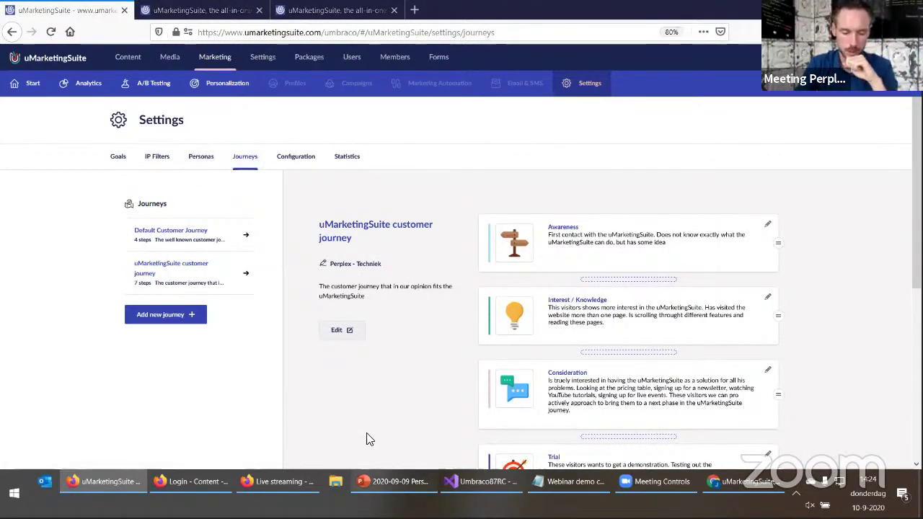
click(393, 482)
click(73, 256)
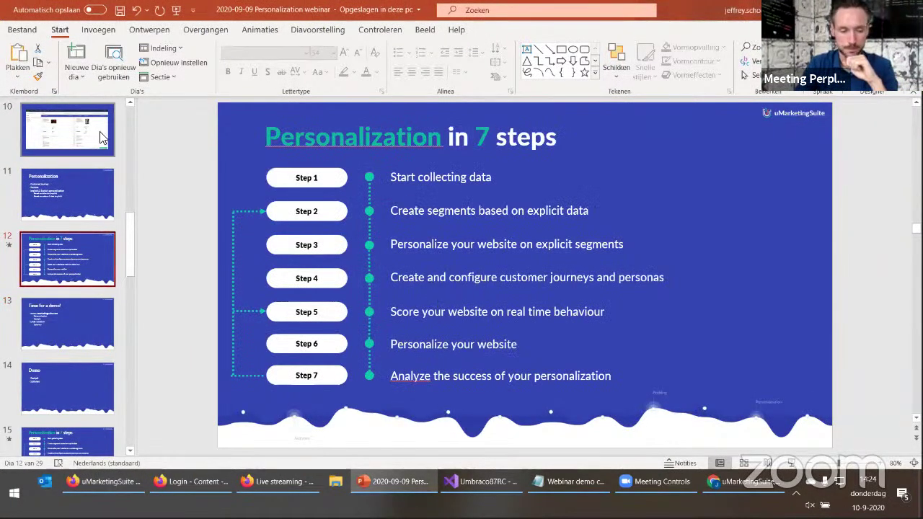
Step back to slide 10 and minimize PowerPoint to return to the browser
key(Up)
key(Up)
click(416, 482)
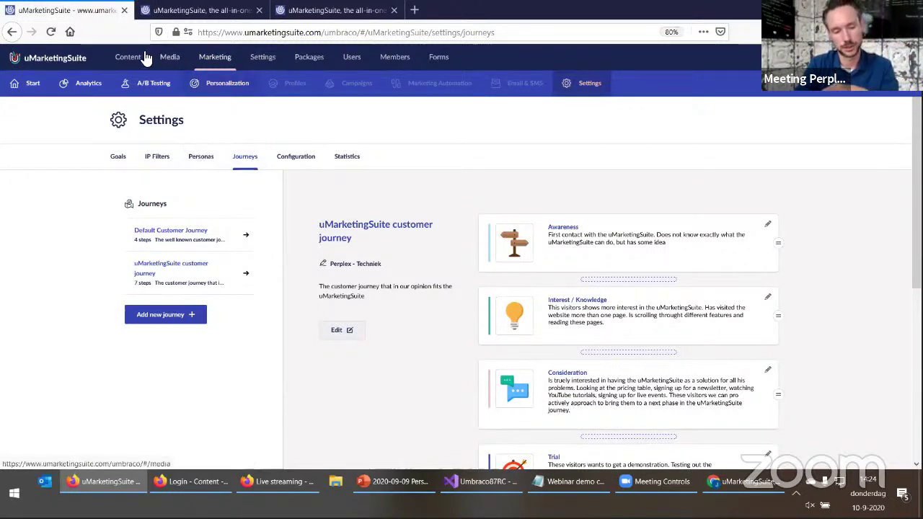
Discard the unsaved journey changes in Content and open the 'About privacy, trust and third party cookies' post
click(124, 57)
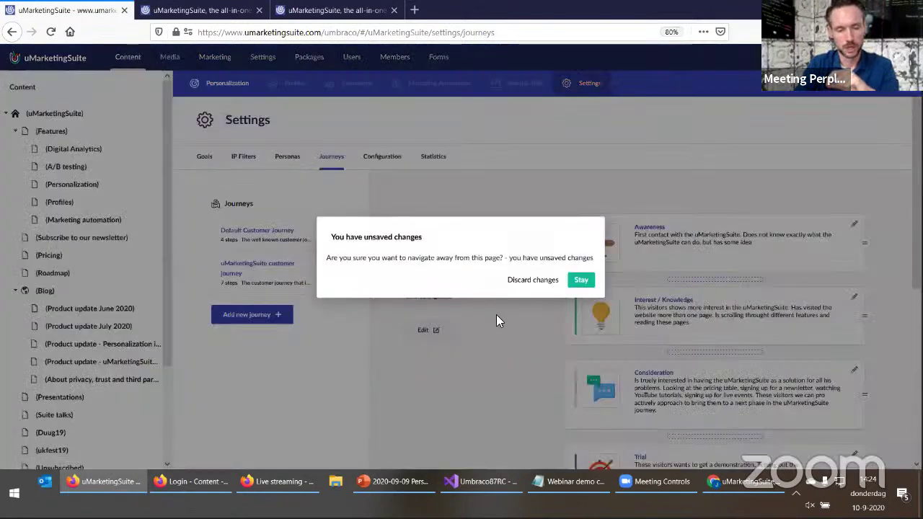
click(526, 281)
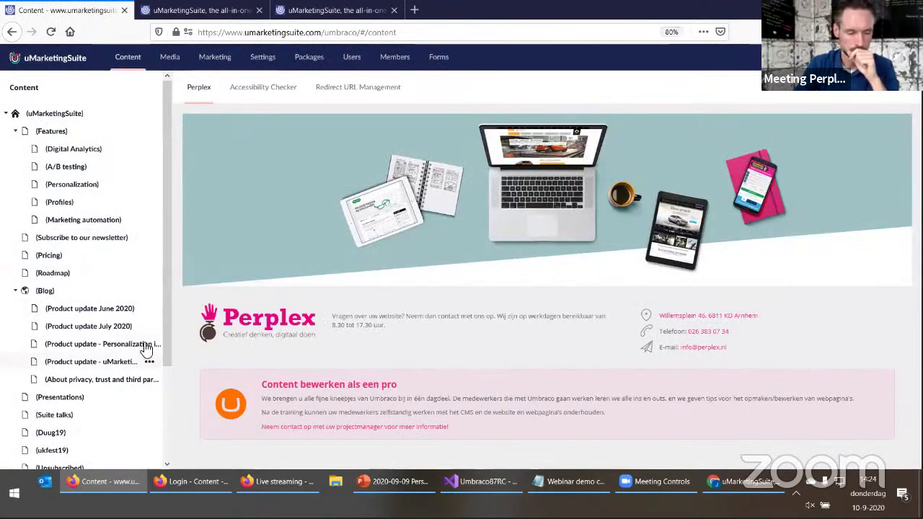
drag(181, 320, 249, 315)
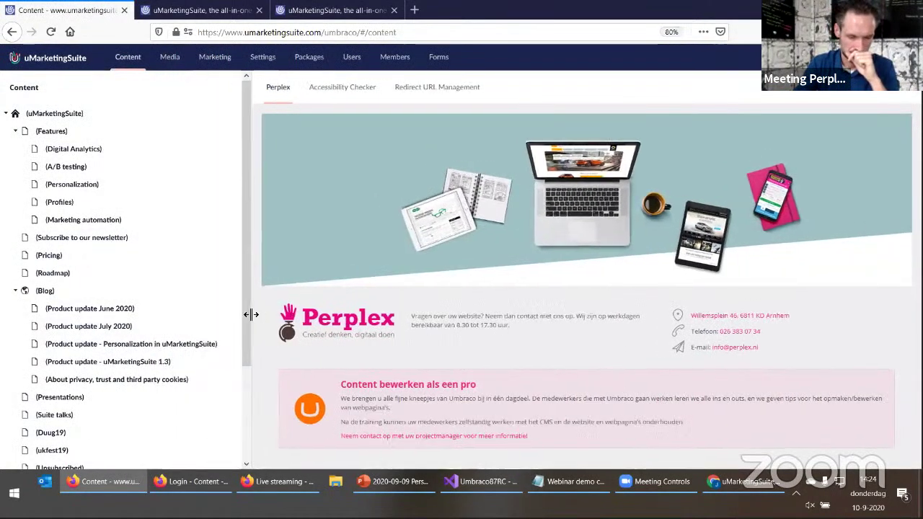
scroll(200, 339, down, 3)
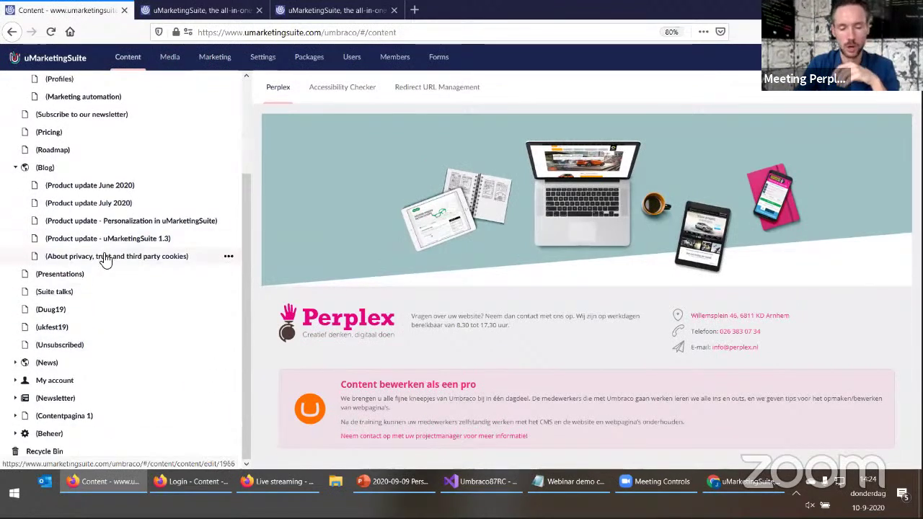
click(108, 258)
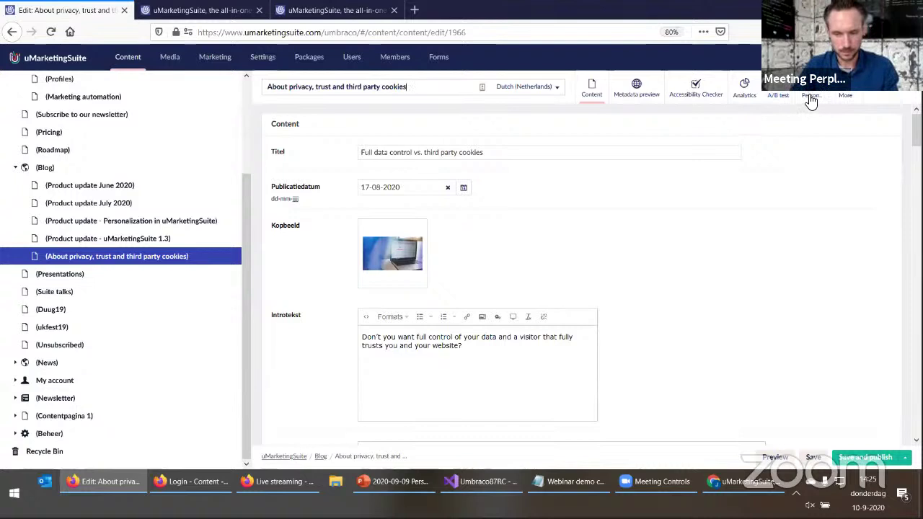
Show the post's Analytics chart, narrow the content tree, and toggle the annotations on and off
click(744, 94)
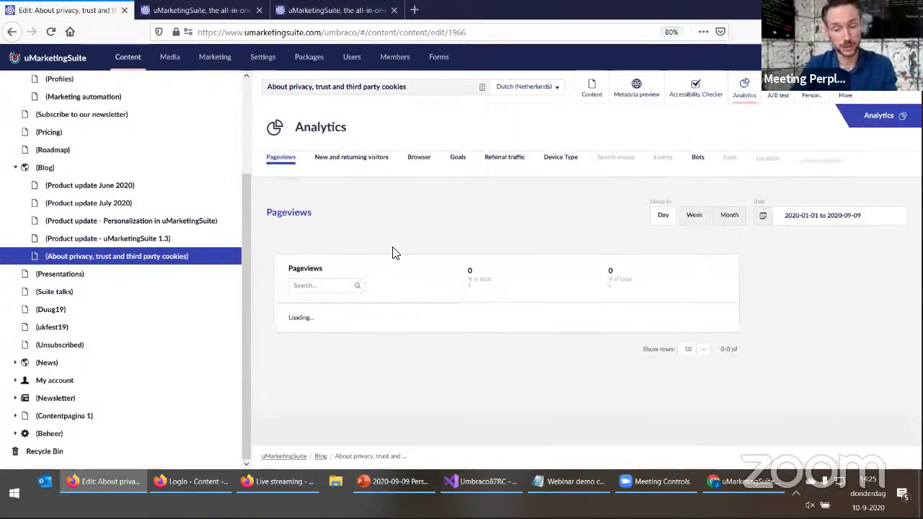
scroll(260, 213, down, 1)
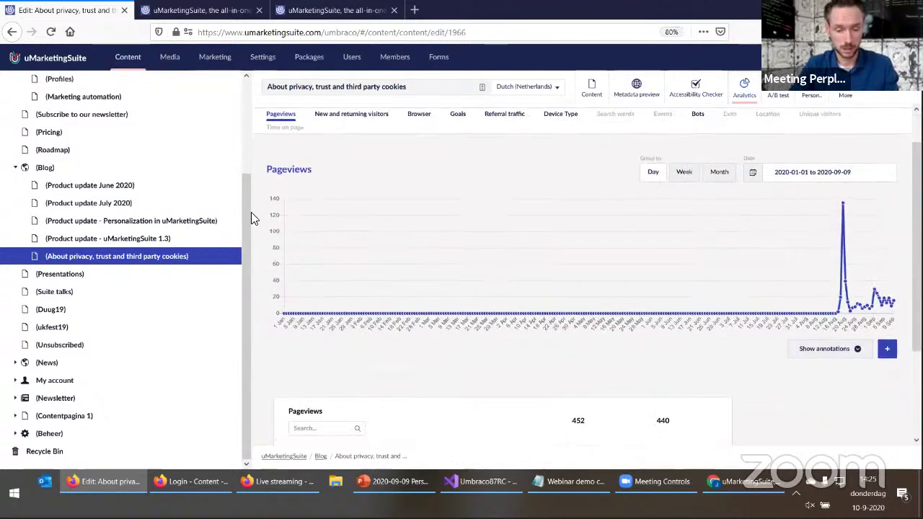
drag(244, 221, 91, 241)
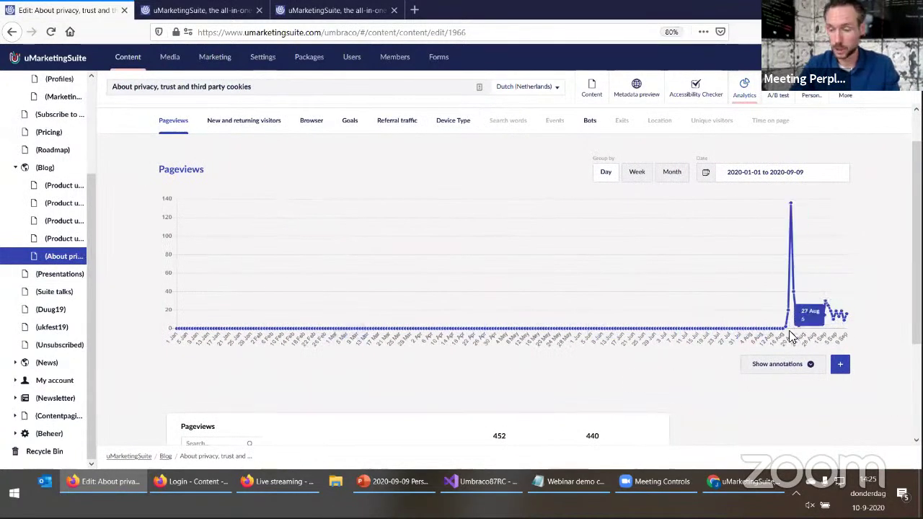
click(796, 369)
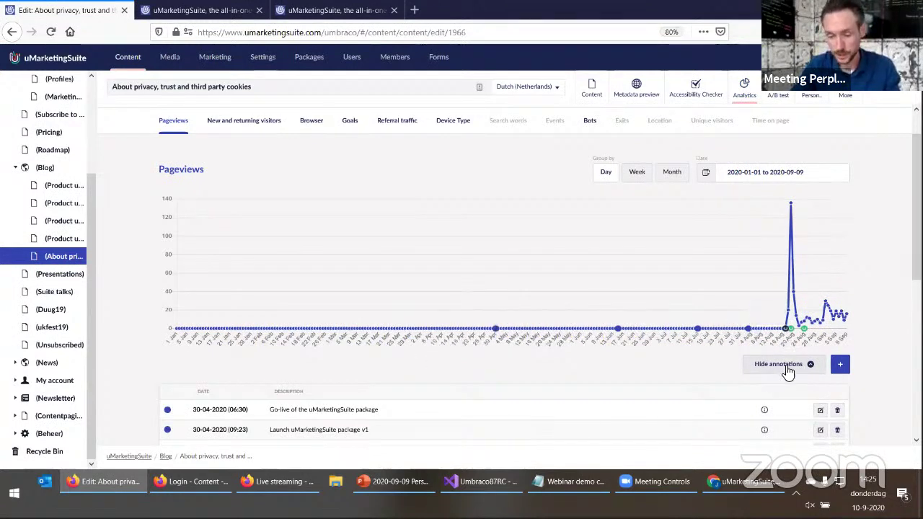
click(788, 367)
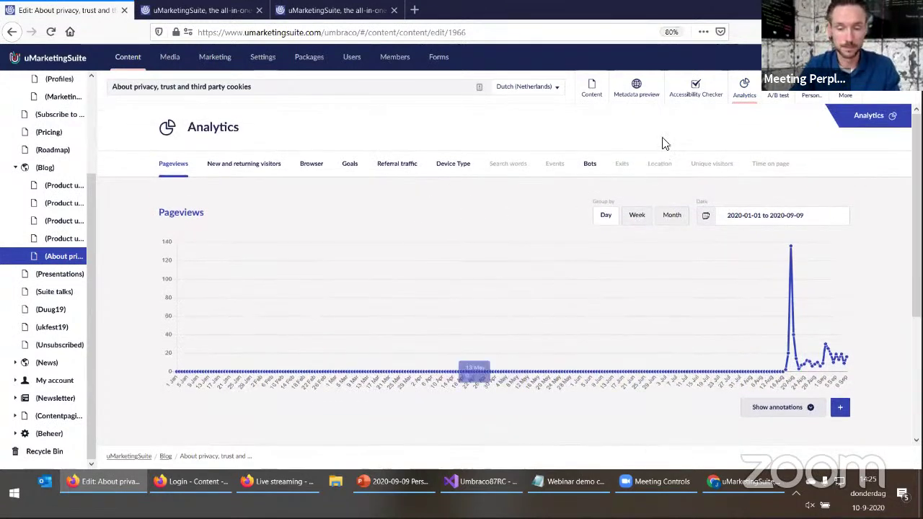
Adjust the privacy post's persona score and save its scoring (See 5, Think 10)
click(810, 95)
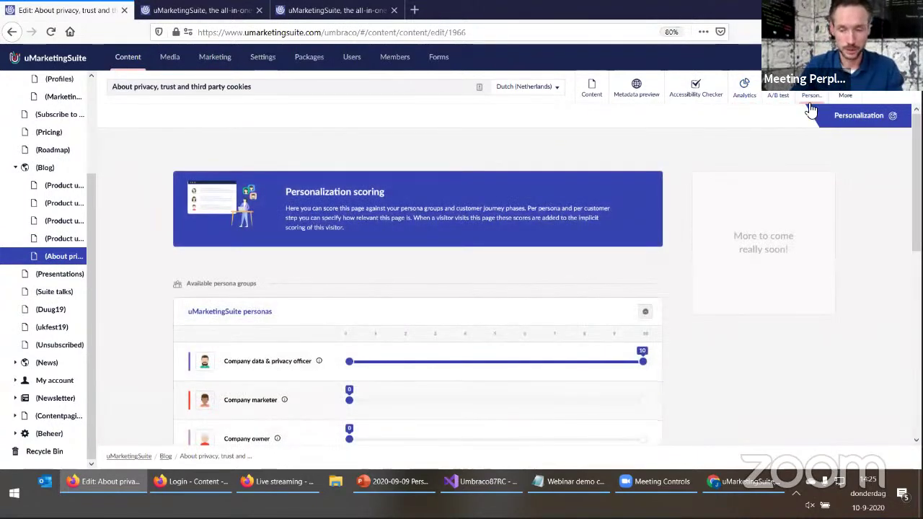
scroll(304, 272, down, 3)
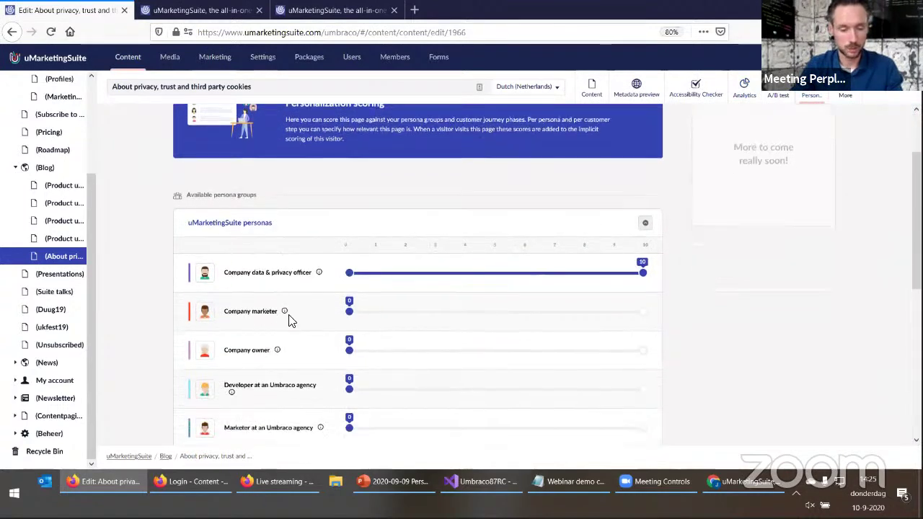
scroll(249, 295, down, 4)
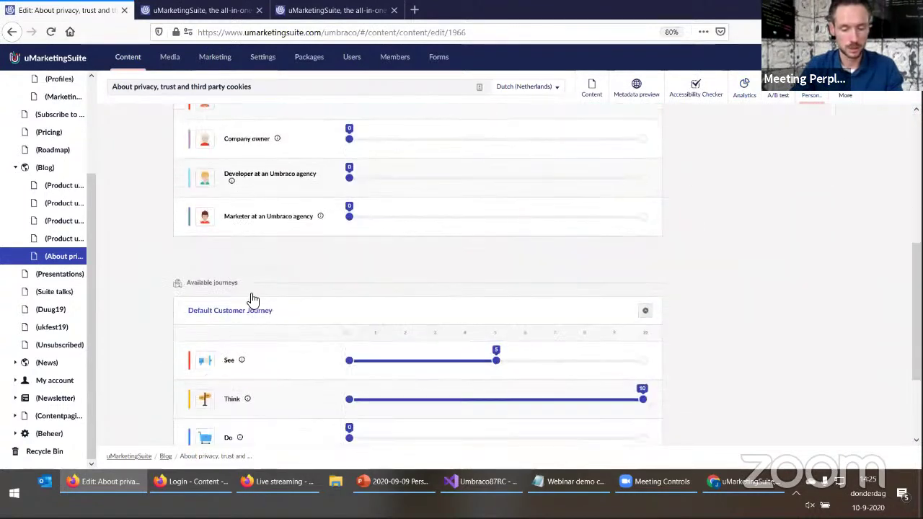
scroll(252, 324, down, 4)
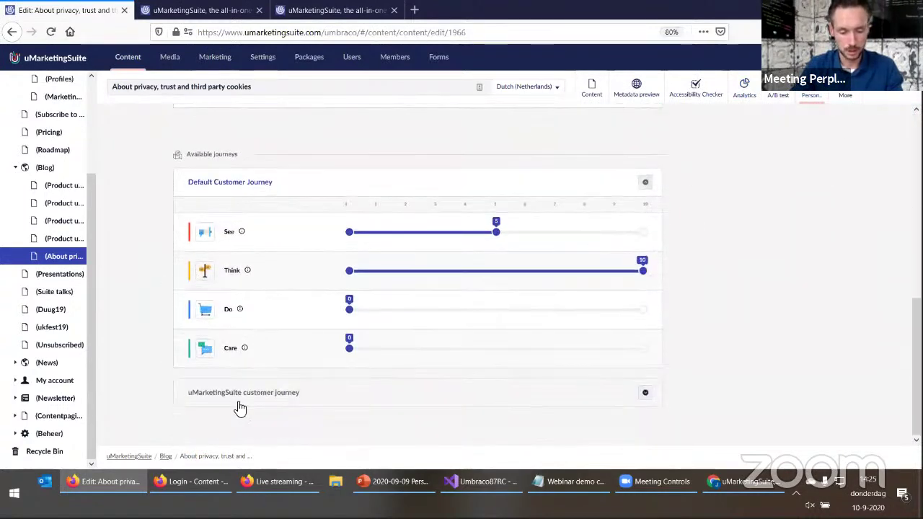
scroll(267, 360, down, 5)
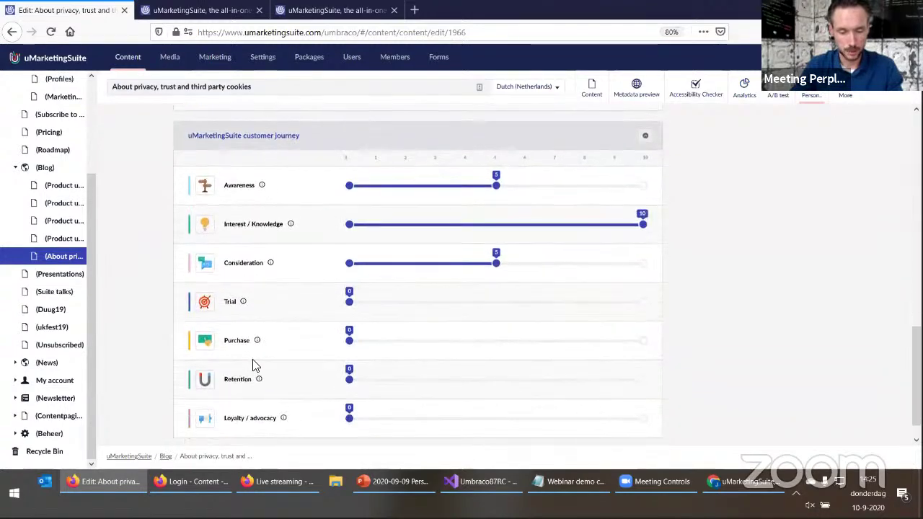
scroll(255, 365, up, 9)
scroll(265, 326, up, 5)
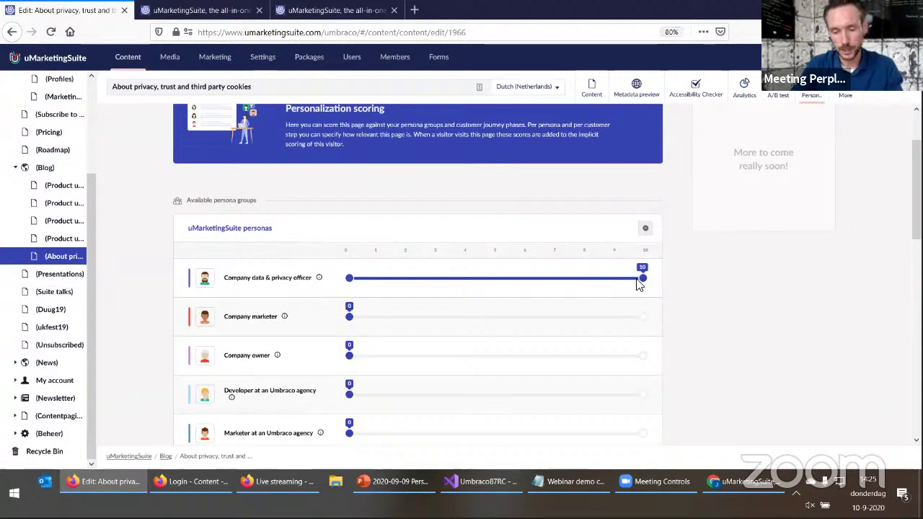
drag(639, 282, 641, 284)
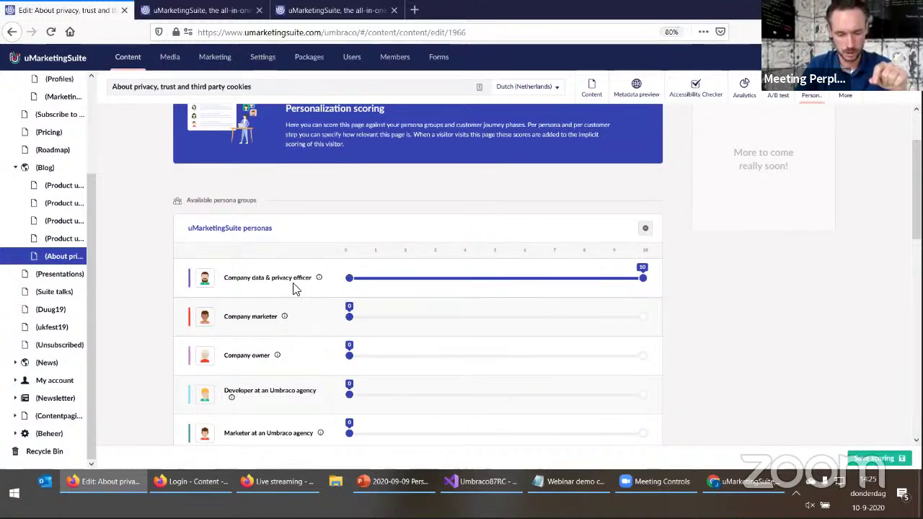
scroll(425, 292, down, 1)
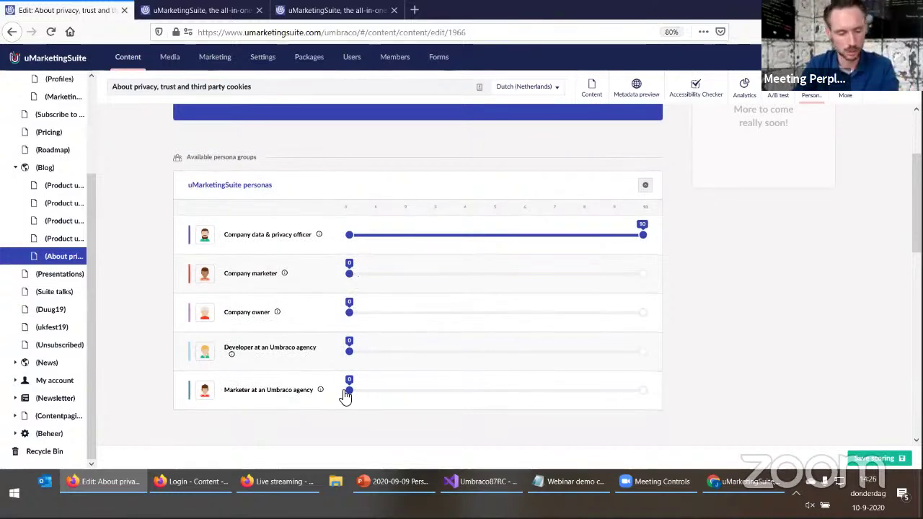
scroll(354, 395, down, 2)
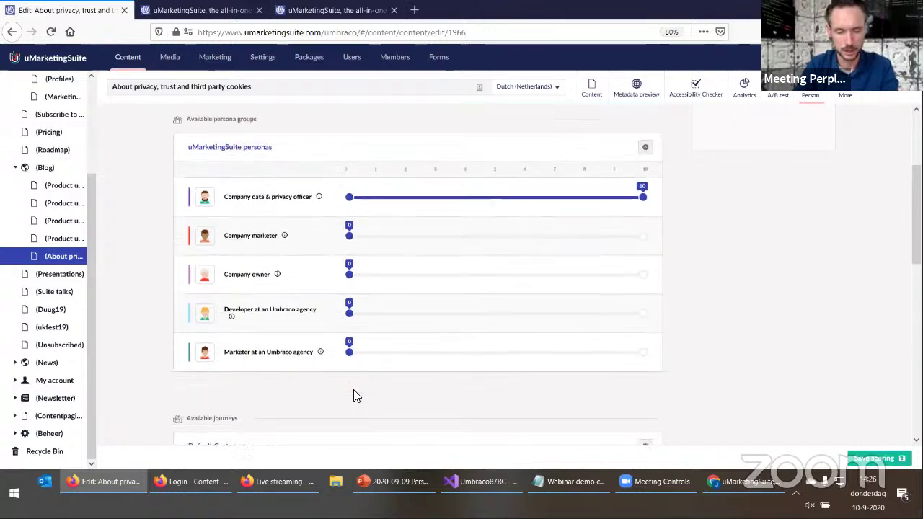
scroll(558, 331, down, 6)
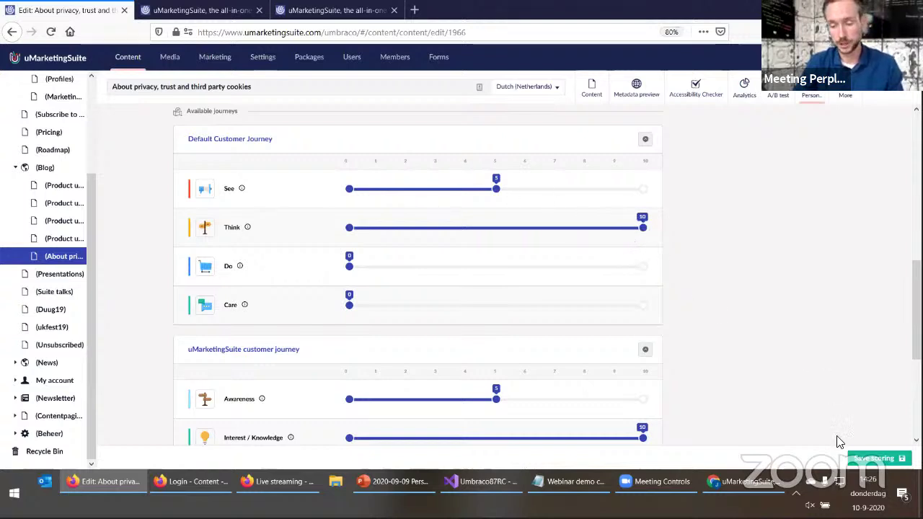
click(873, 461)
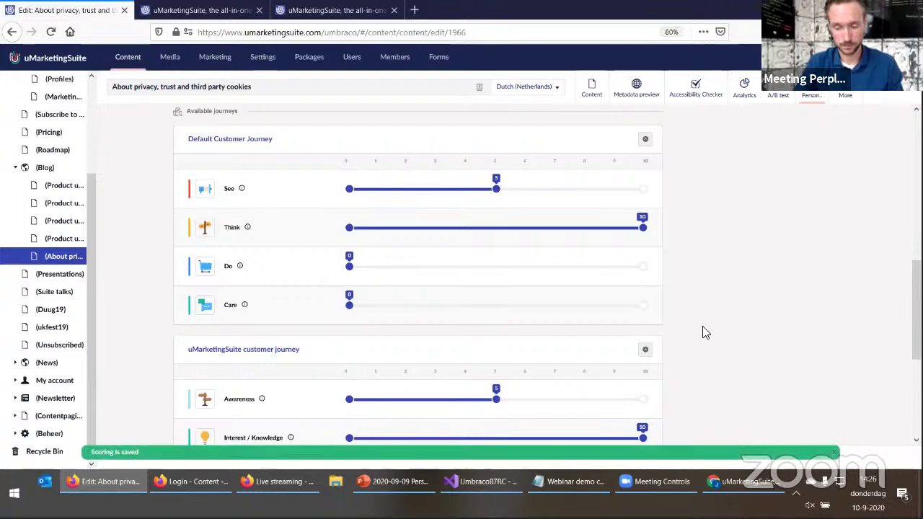
Open the A/B testing page's Personalization scoring
drag(129, 235, 140, 267)
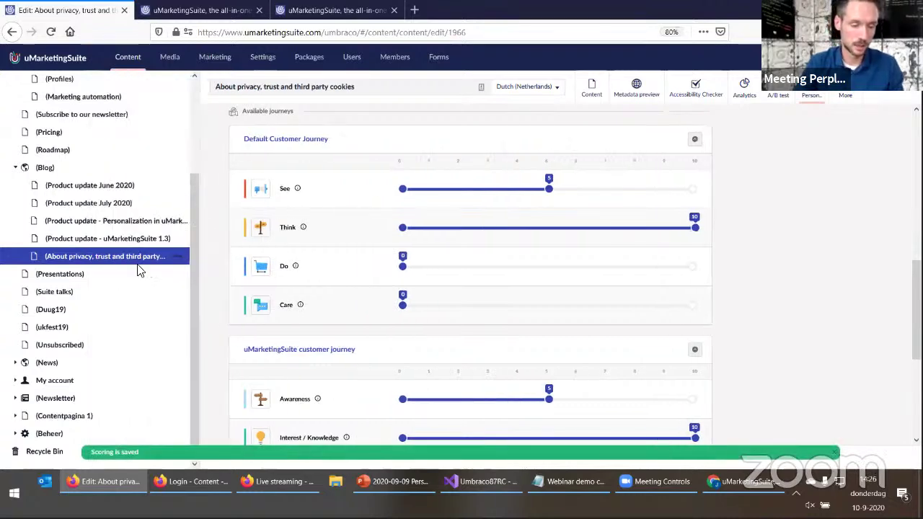
scroll(108, 238, up, 3)
click(65, 170)
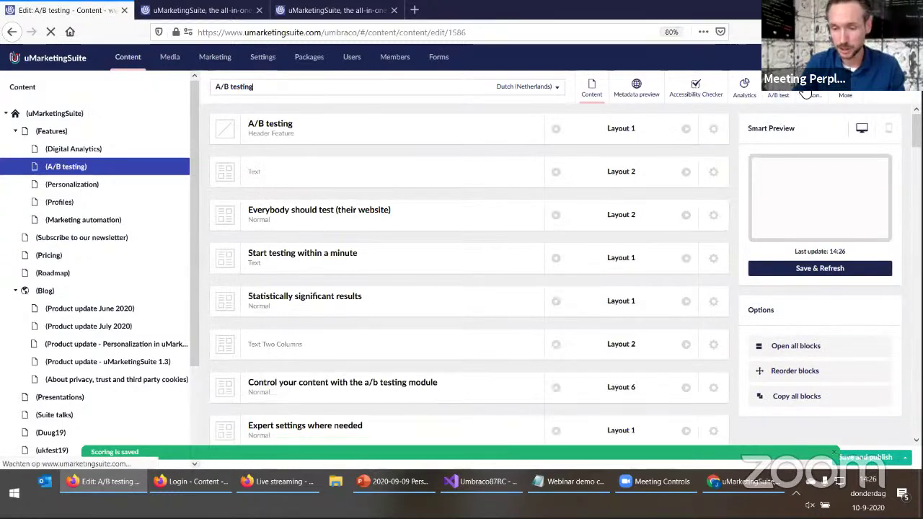
click(811, 92)
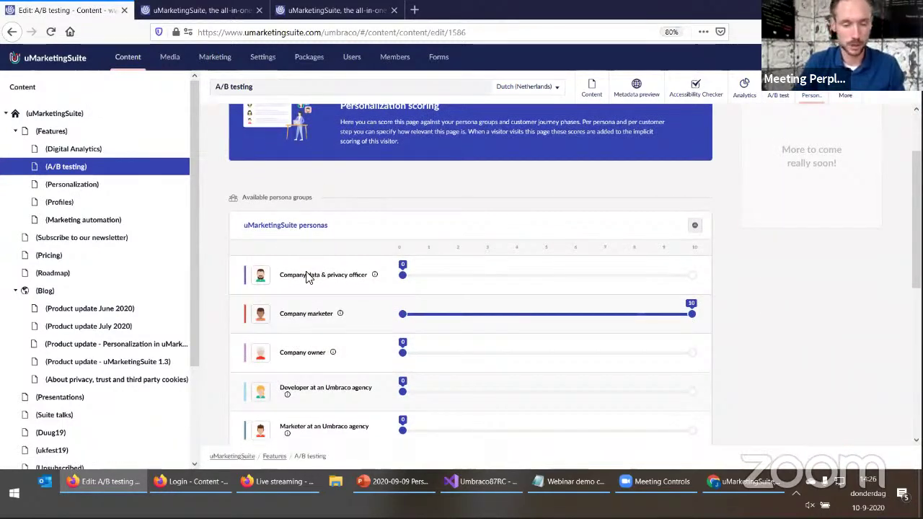
scroll(245, 194, up, 1)
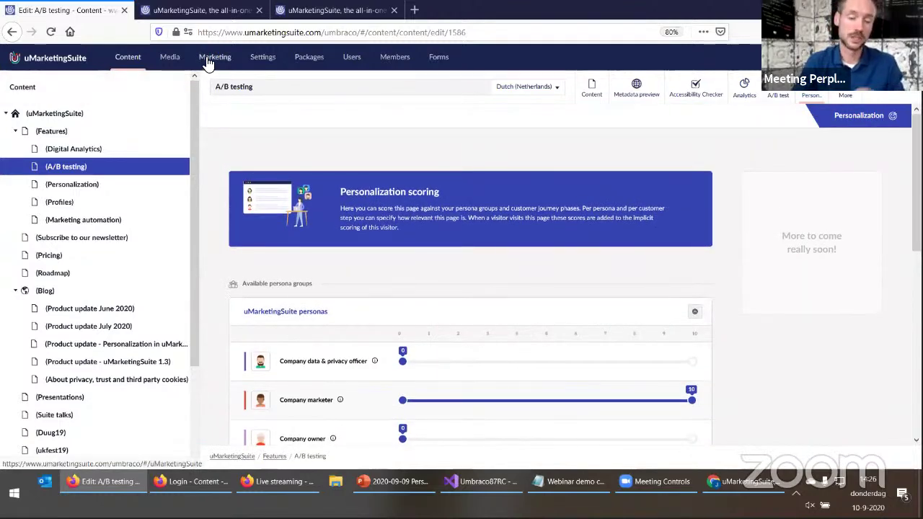
Go to Marketing > Personalization, reload, and show the Referral Scoring tab's three groups
click(208, 61)
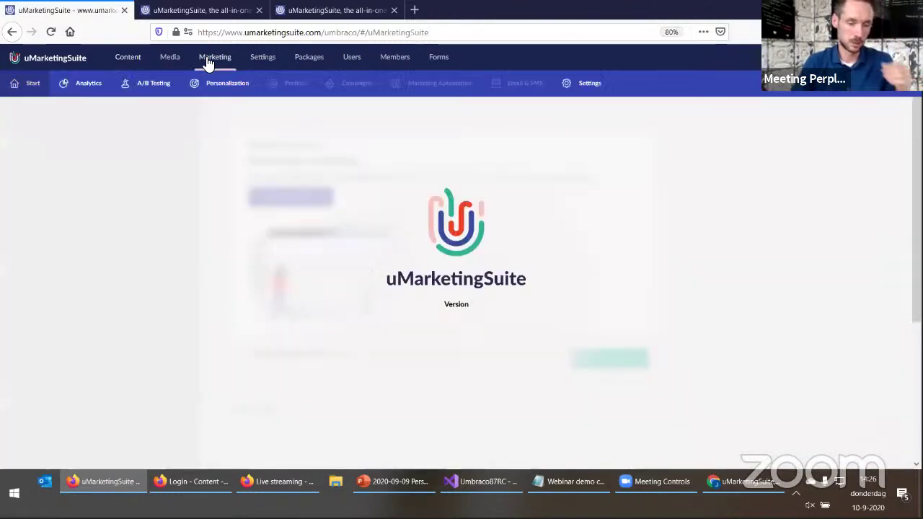
click(218, 92)
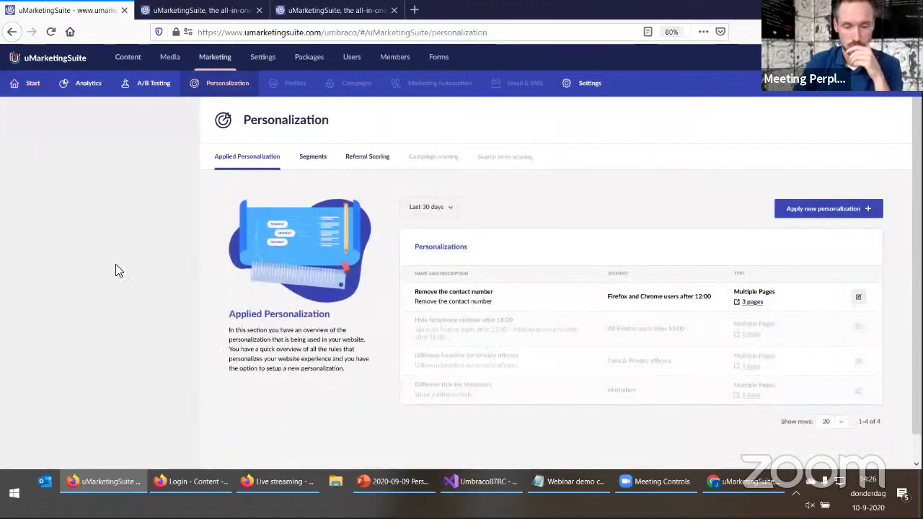
key(F5)
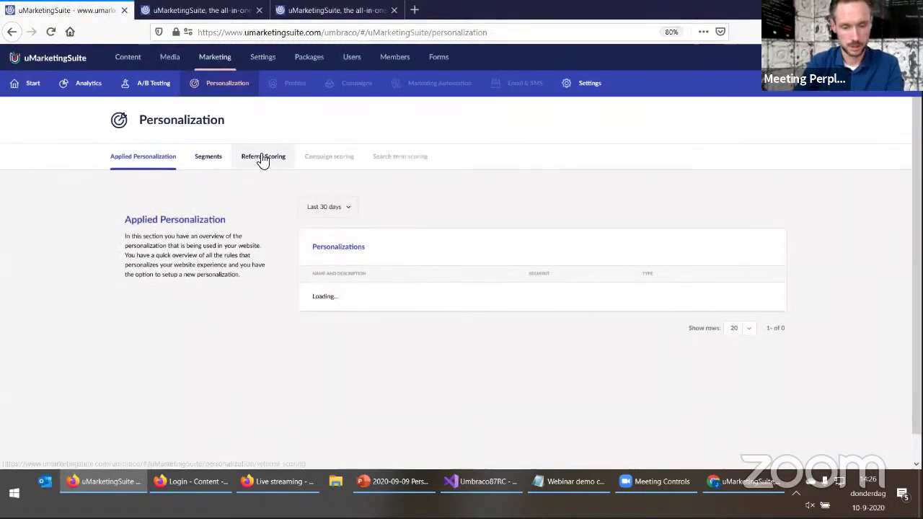
click(260, 158)
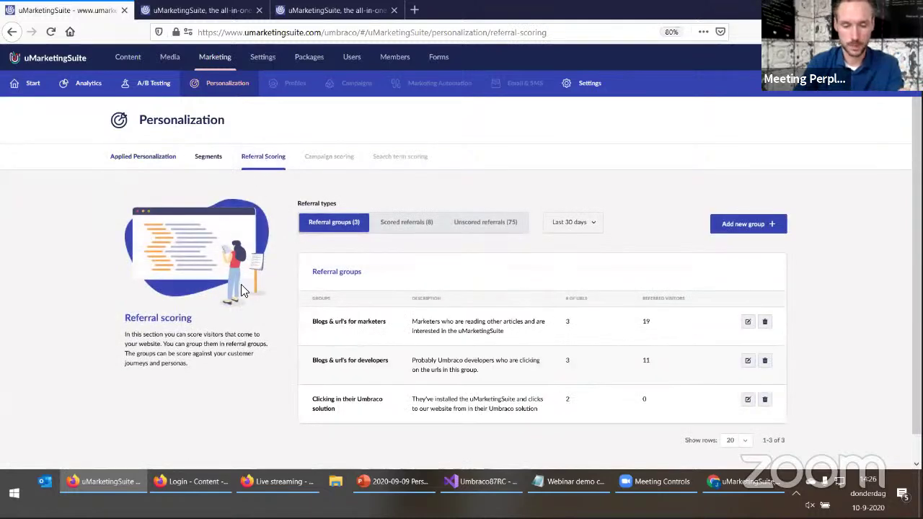
scroll(241, 285, down, 1)
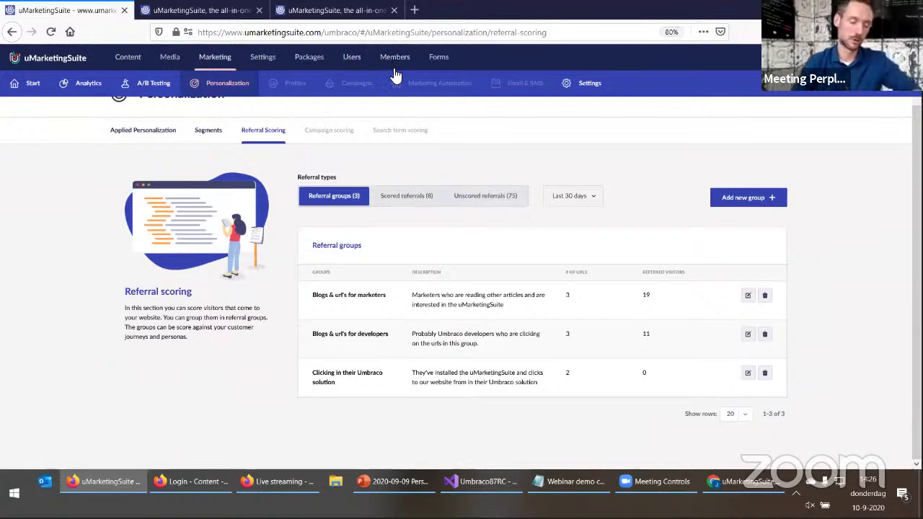
In a new tab, load umbraco.com and open its Apps listing
click(416, 12)
text(umbraco)
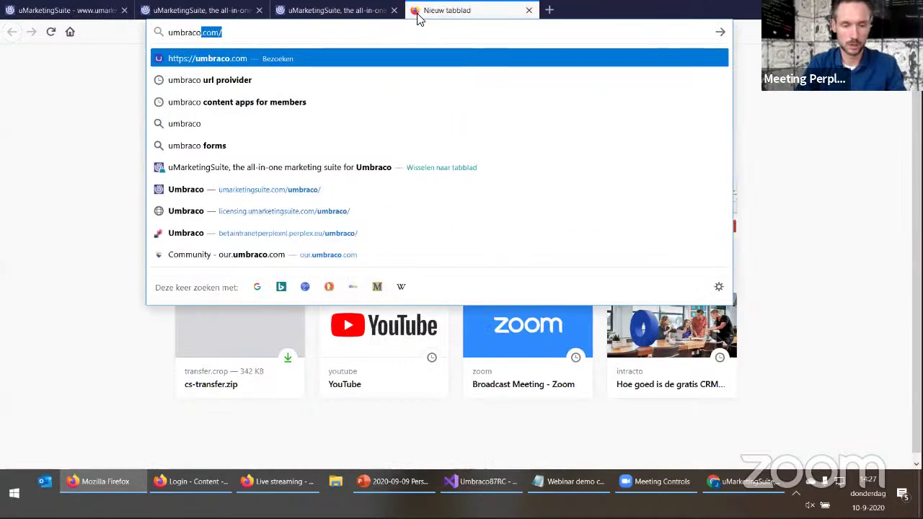
key(Return)
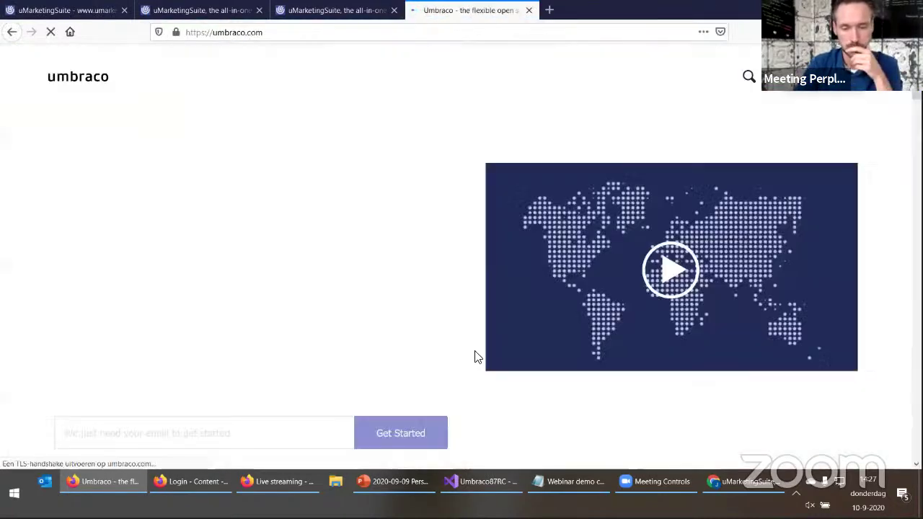
mouse_move(211, 85)
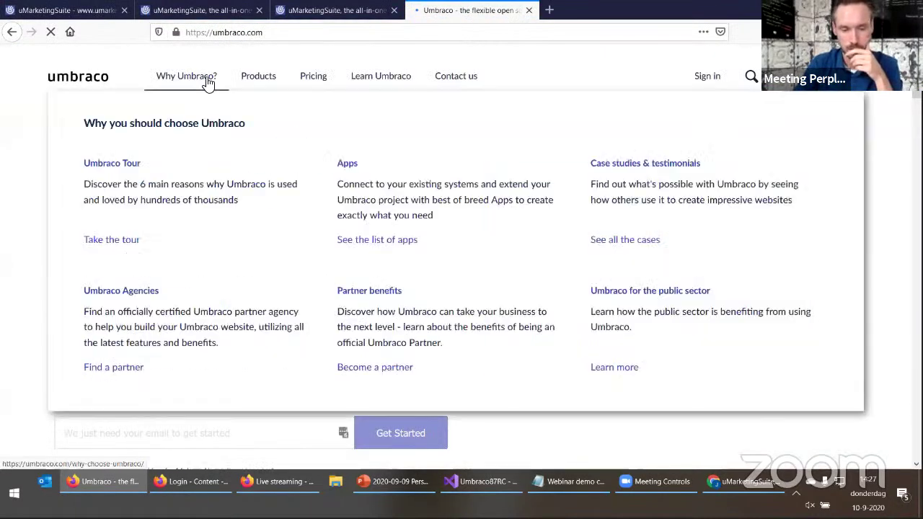
click(354, 165)
scroll(205, 373, down, 10)
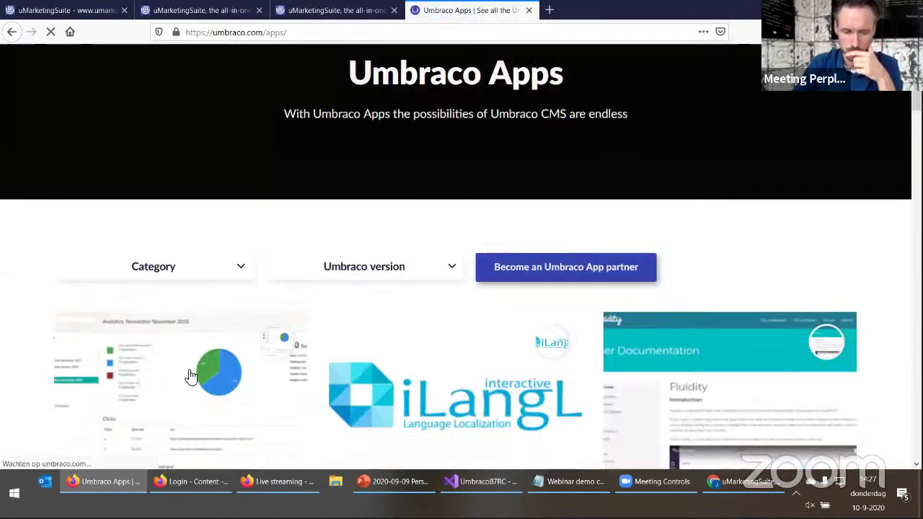
scroll(98, 369, down, 15)
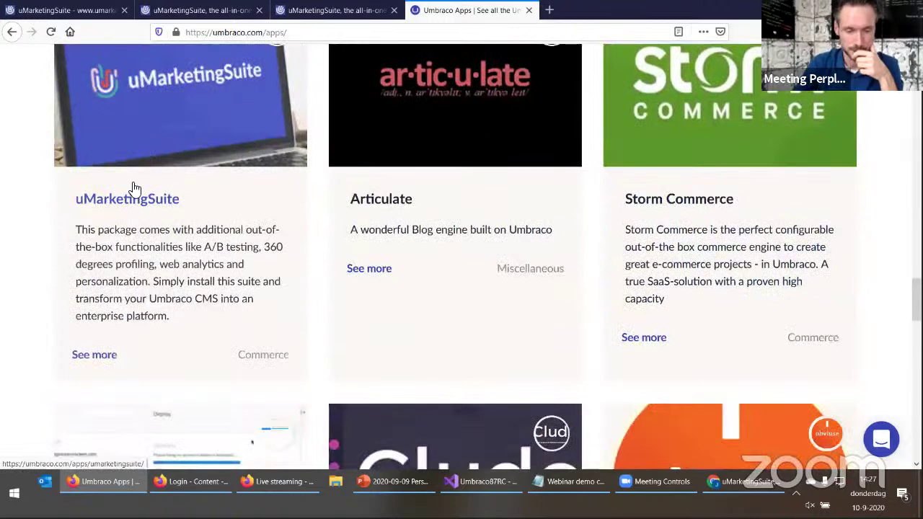
Open the uMarketingSuite app page and follow Get started to umarketingsuite.com
click(133, 195)
scroll(566, 297, down, 5)
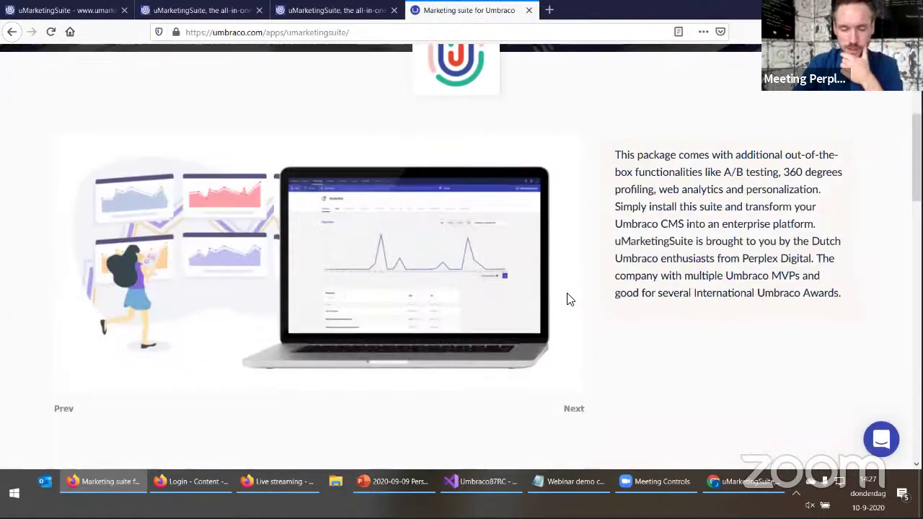
scroll(620, 315, down, 8)
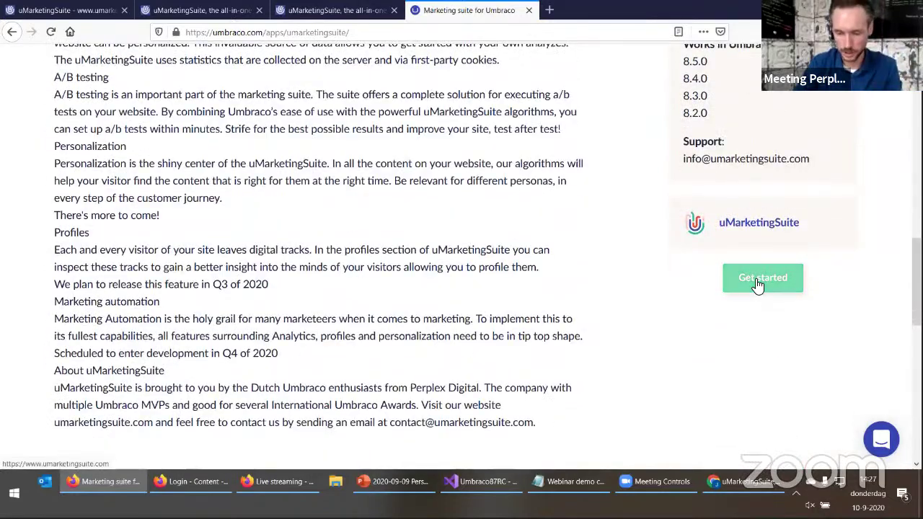
drag(750, 283, 750, 283)
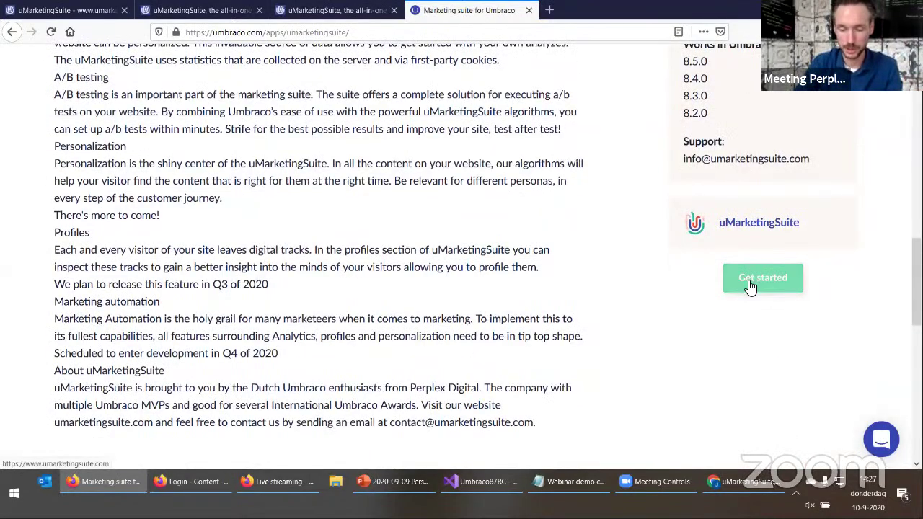
click(750, 287)
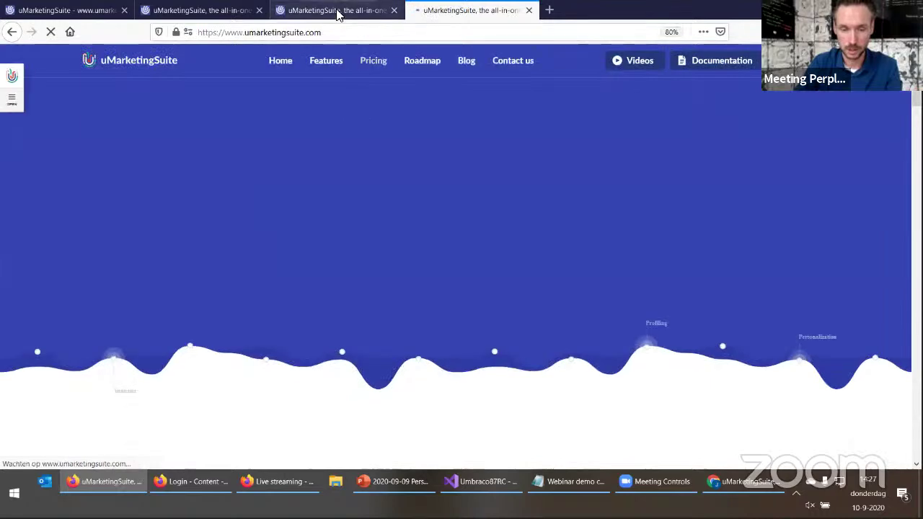
Back in the backoffice tab, open the 'Blogs & url's for marketers' referral group for editing
click(207, 18)
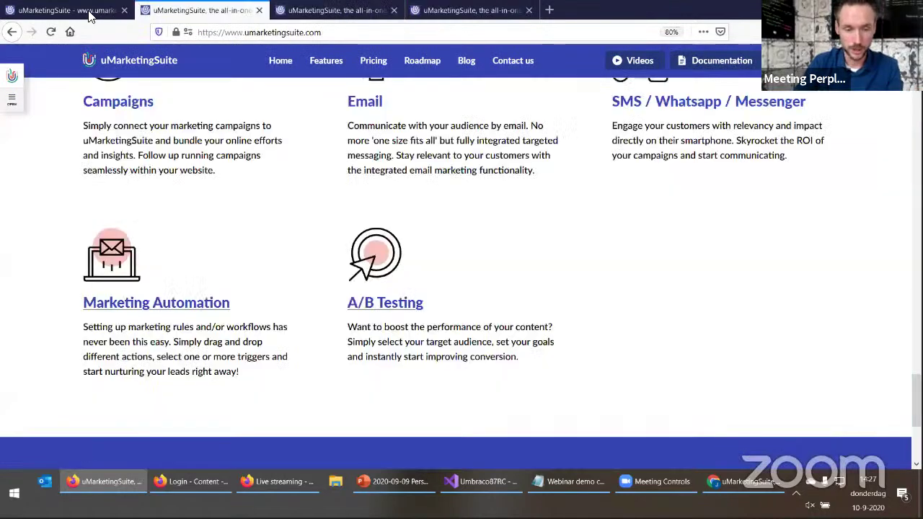
click(90, 14)
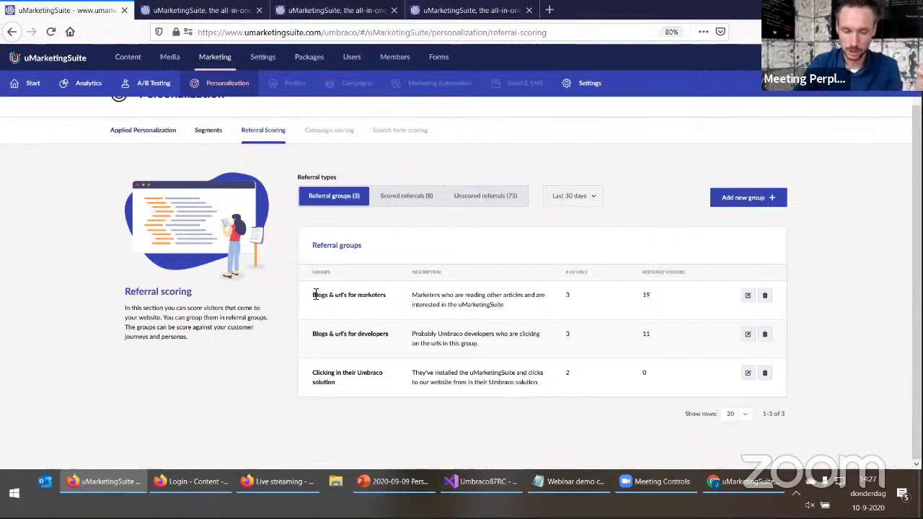
drag(315, 294, 387, 303)
click(388, 304)
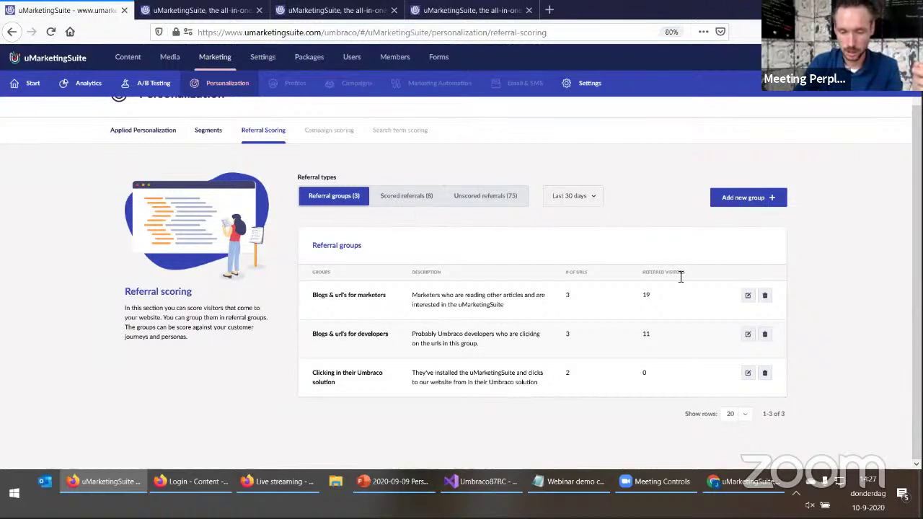
click(747, 295)
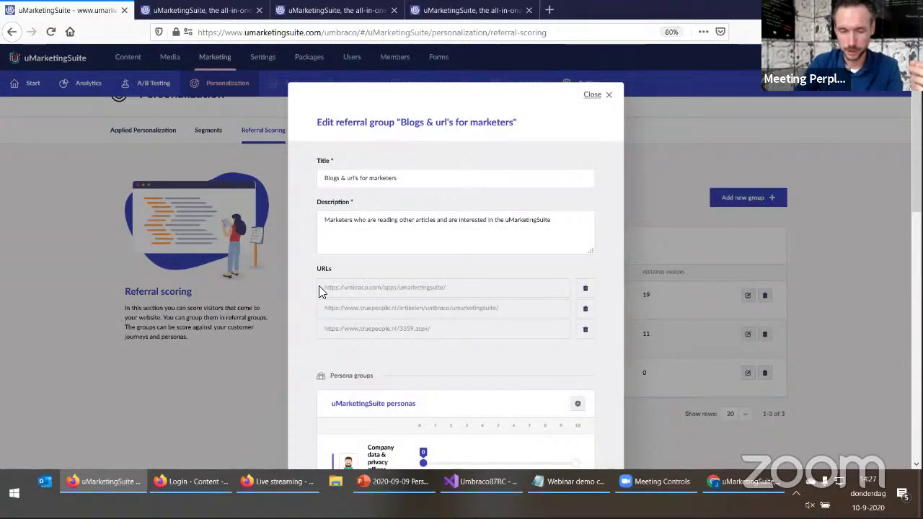
Set the group's See score to 10, update the group, and close a spare tab
scroll(318, 339, down, 5)
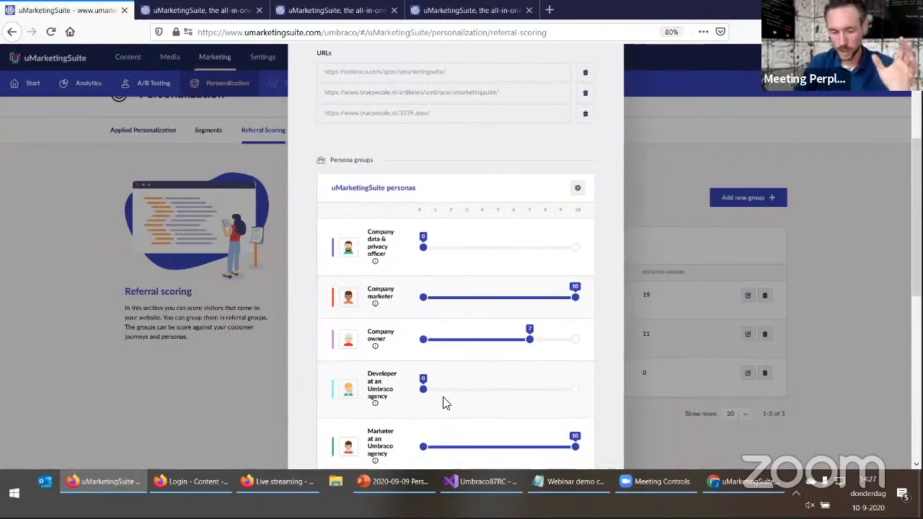
scroll(505, 396, down, 2)
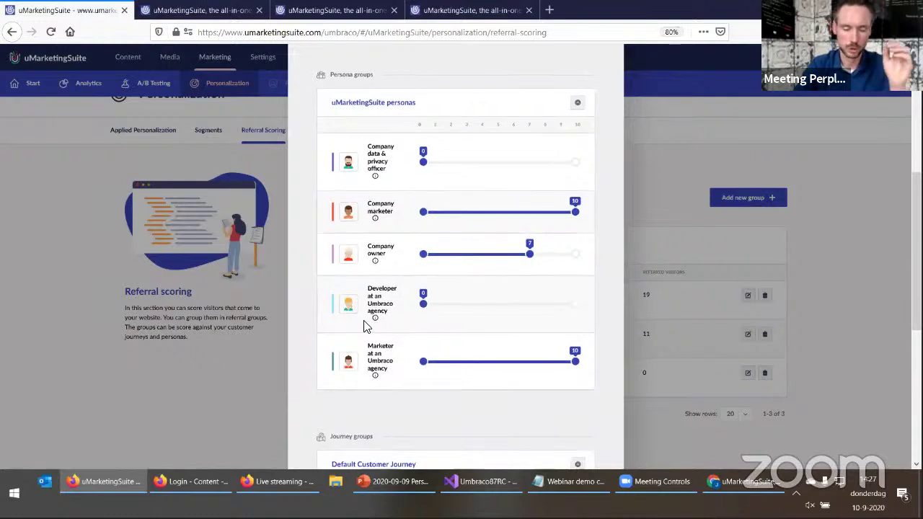
scroll(366, 323, up, 1)
scroll(353, 331, down, 1)
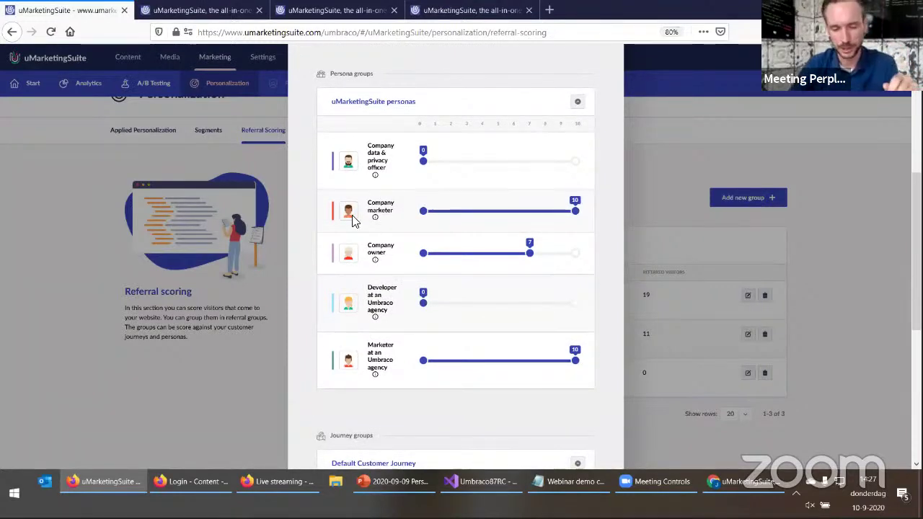
scroll(366, 315, down, 1)
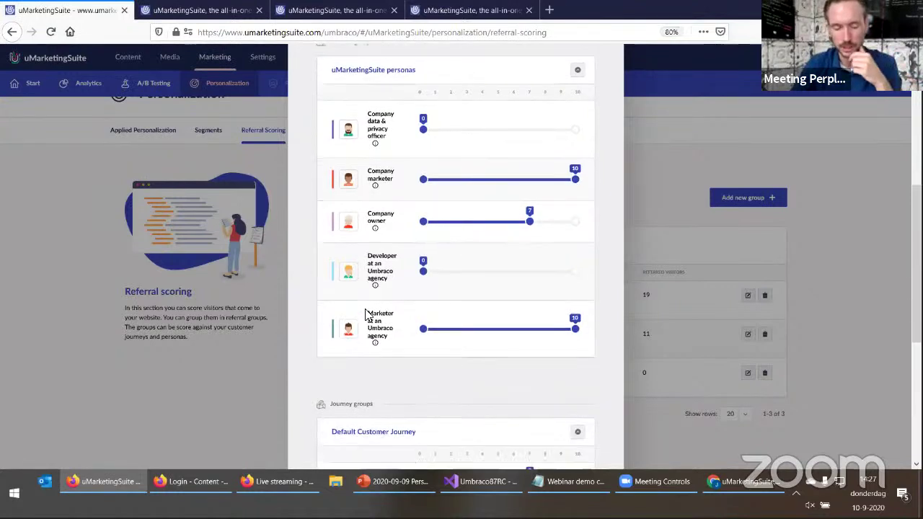
scroll(344, 315, down, 5)
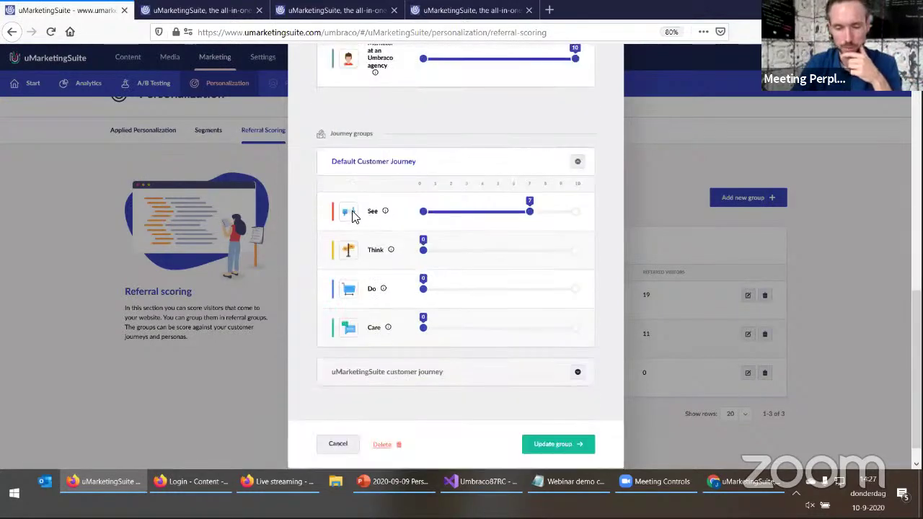
drag(529, 211, 576, 211)
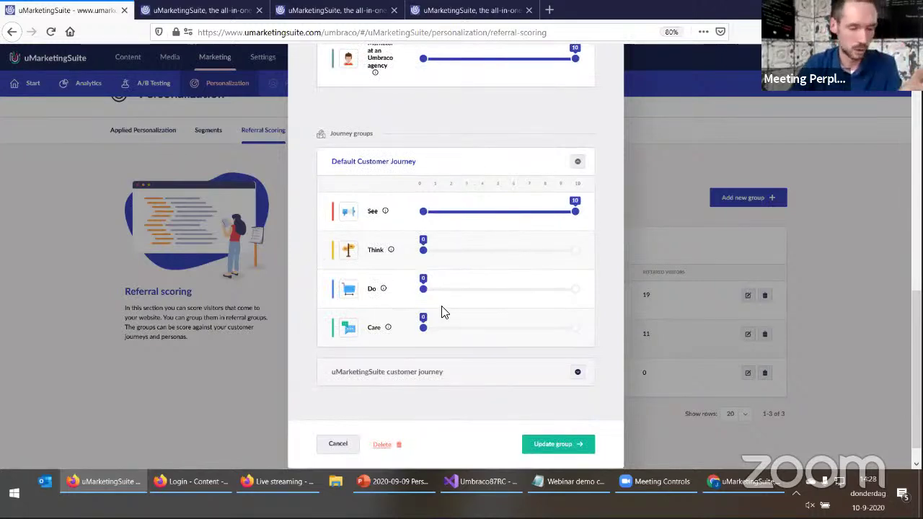
click(559, 445)
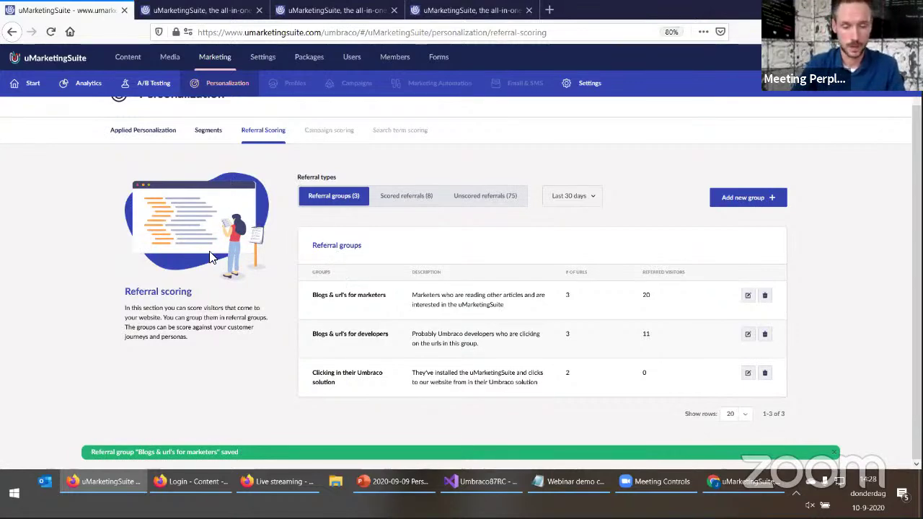
scroll(211, 258, up, 1)
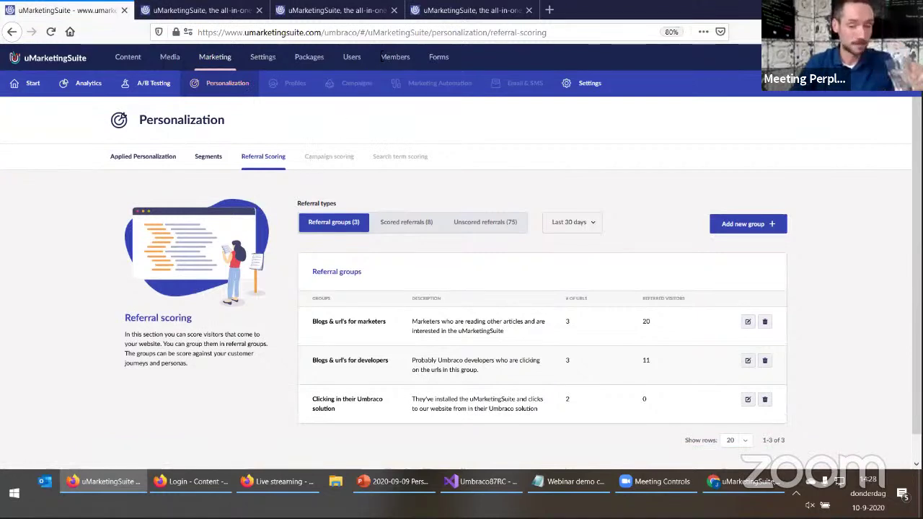
click(394, 11)
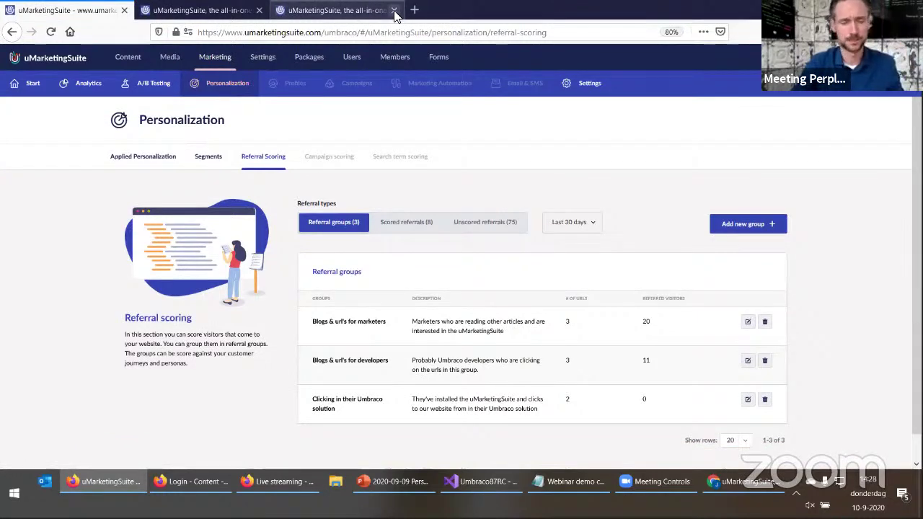
Close the spare browser tab, return to the uMarketingSuite website and open the side panel's main menu
click(393, 10)
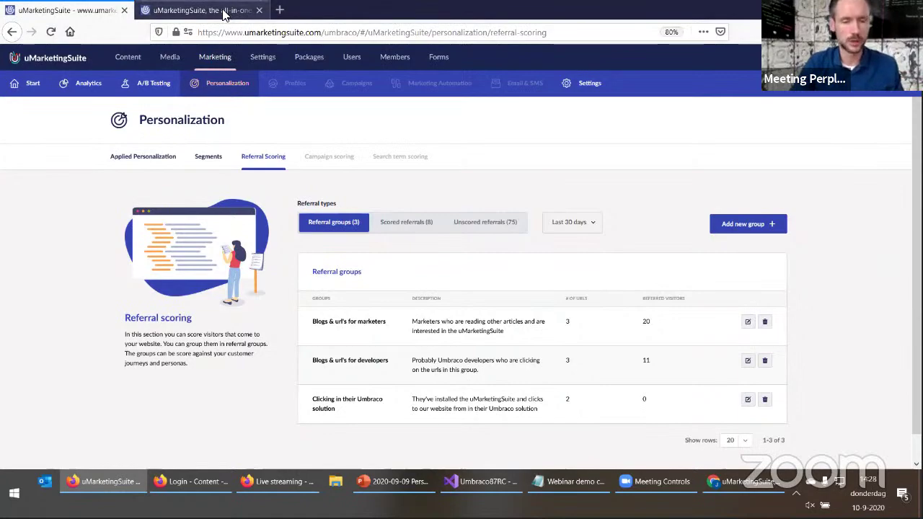
click(223, 12)
scroll(245, 317, up, 3)
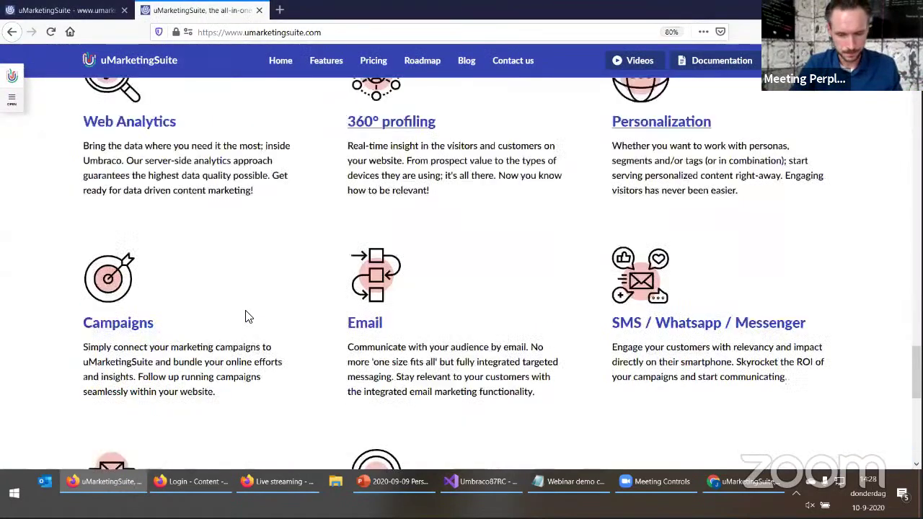
scroll(248, 283, up, 20)
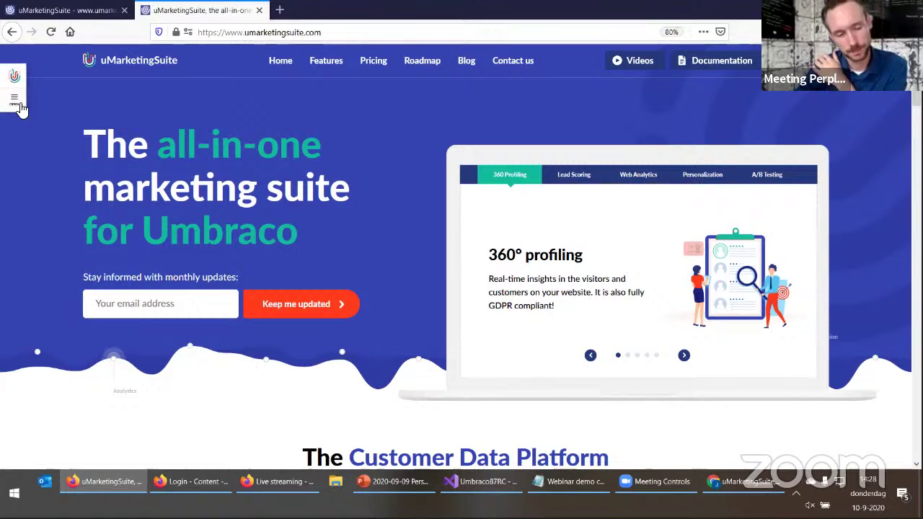
click(21, 106)
click(59, 99)
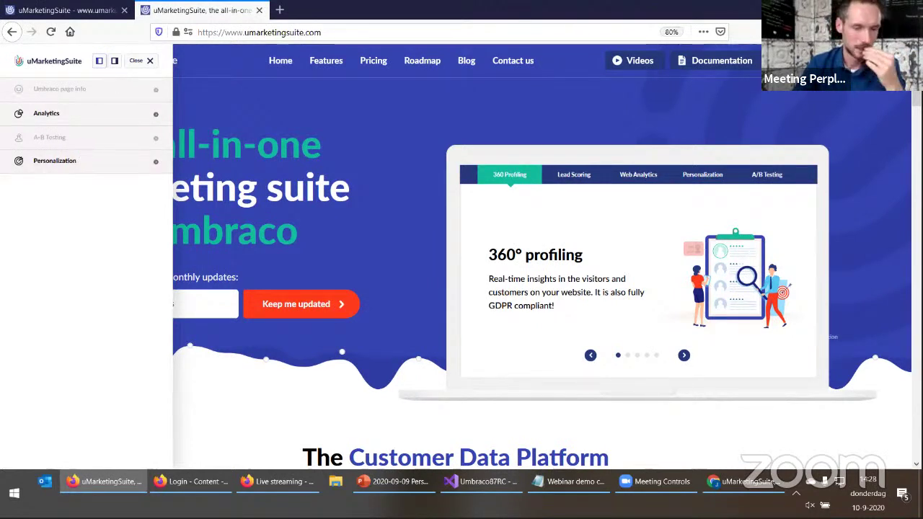
Dock the side panel on the right, then visit Pricing and go back to Home
click(138, 63)
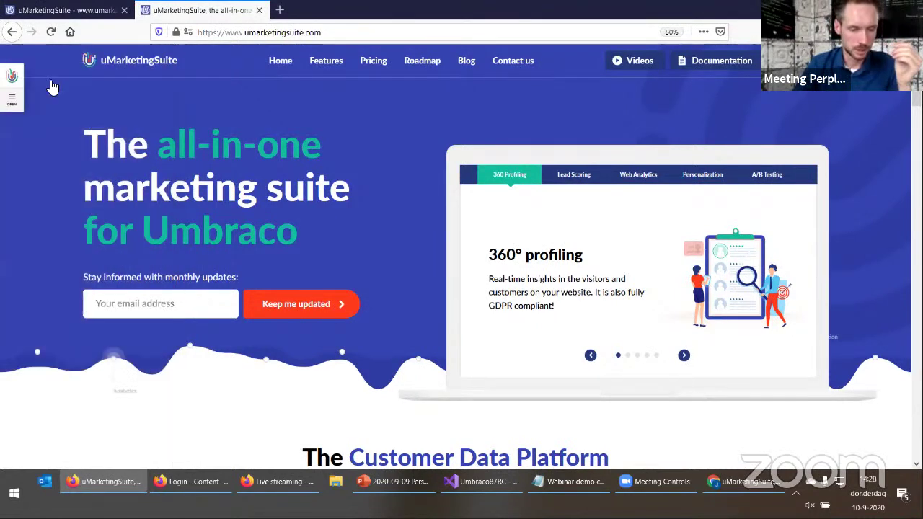
click(13, 97)
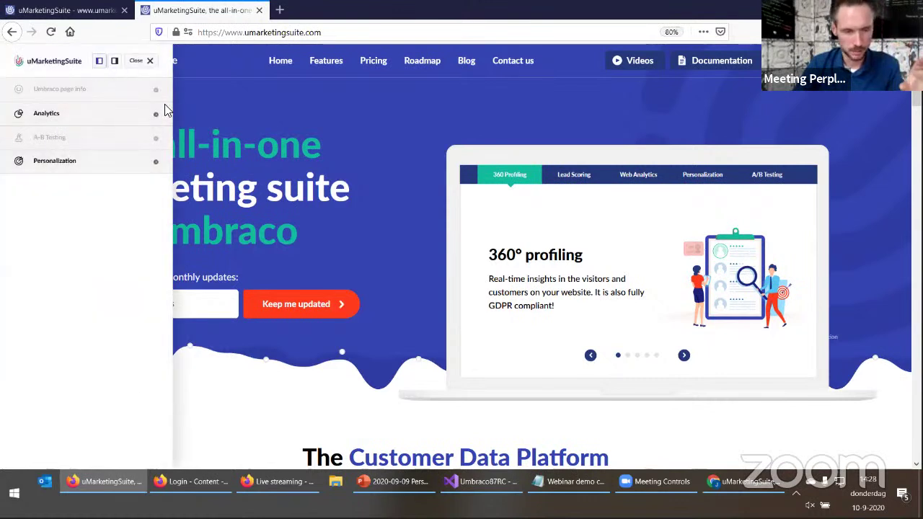
click(115, 63)
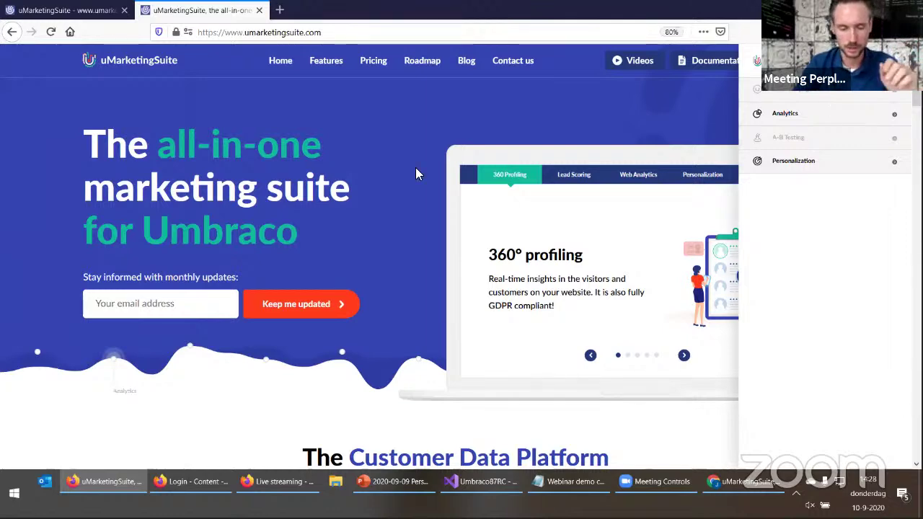
click(374, 64)
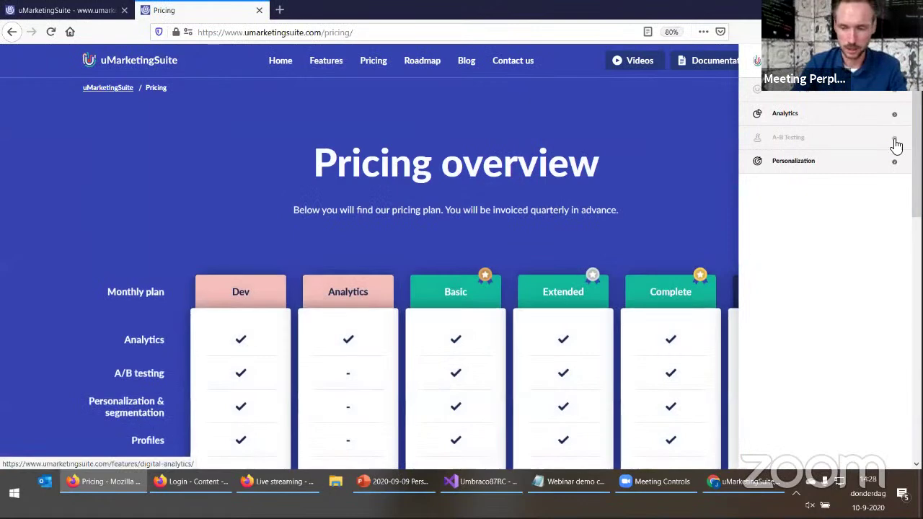
click(281, 64)
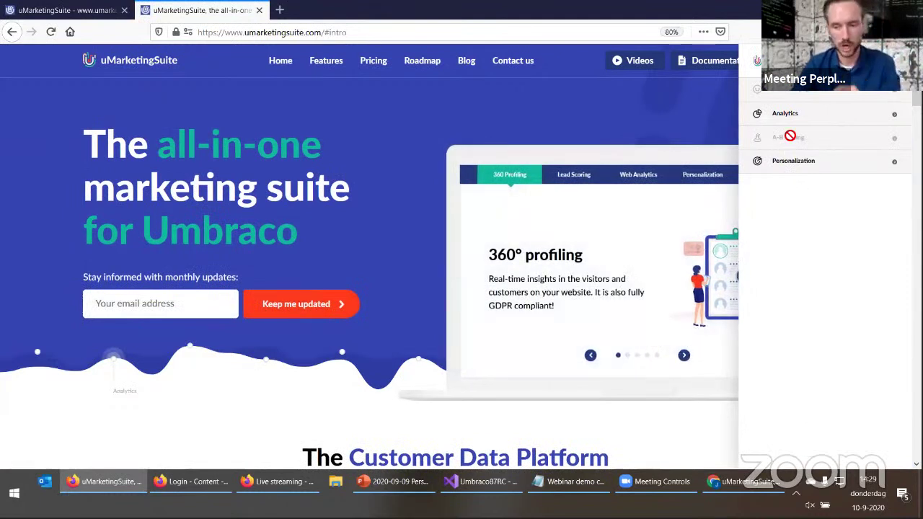
Expand the panel's Analytics view and scroll the homepage to record time on page and scroll depth
click(791, 124)
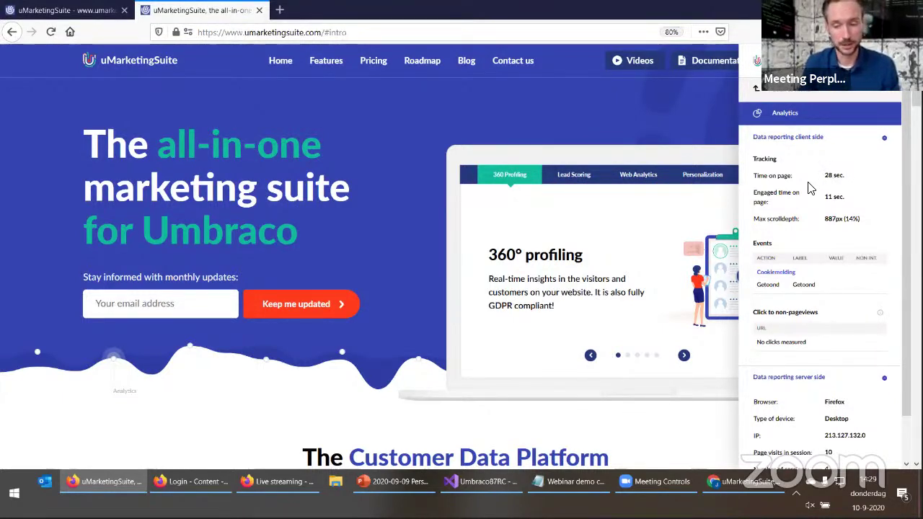
scroll(267, 330, down, 5)
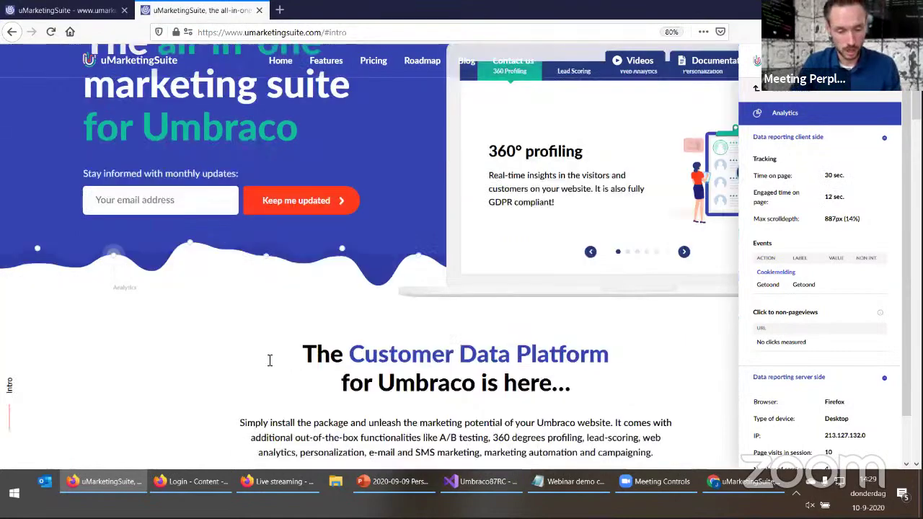
scroll(202, 346, down, 3)
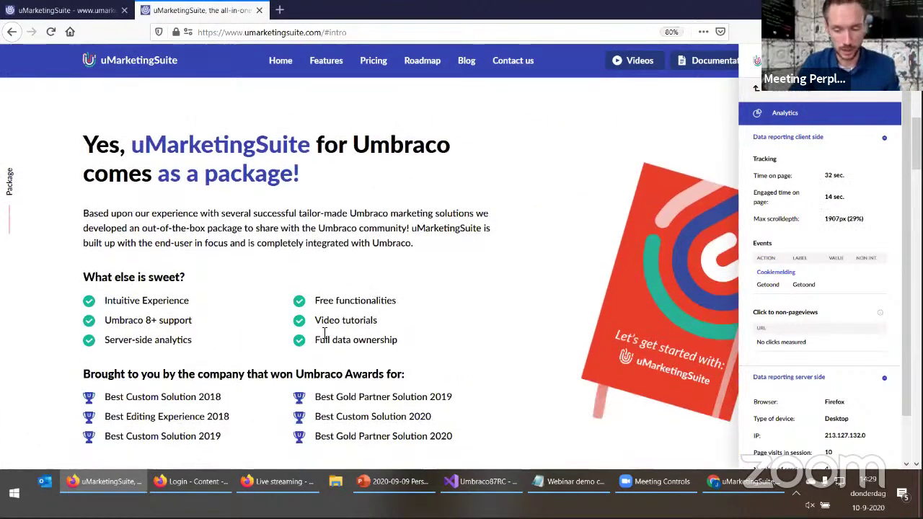
scroll(319, 365, down, 3)
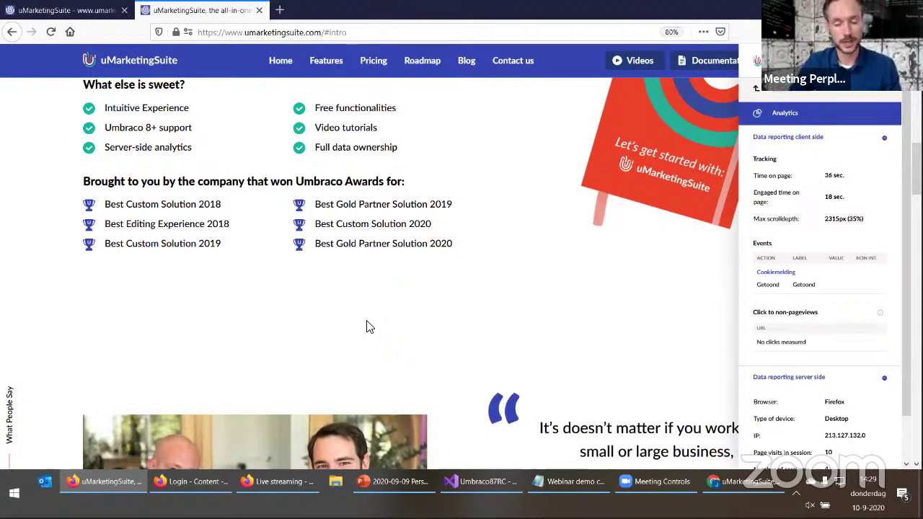
key(ctrl+Tab)
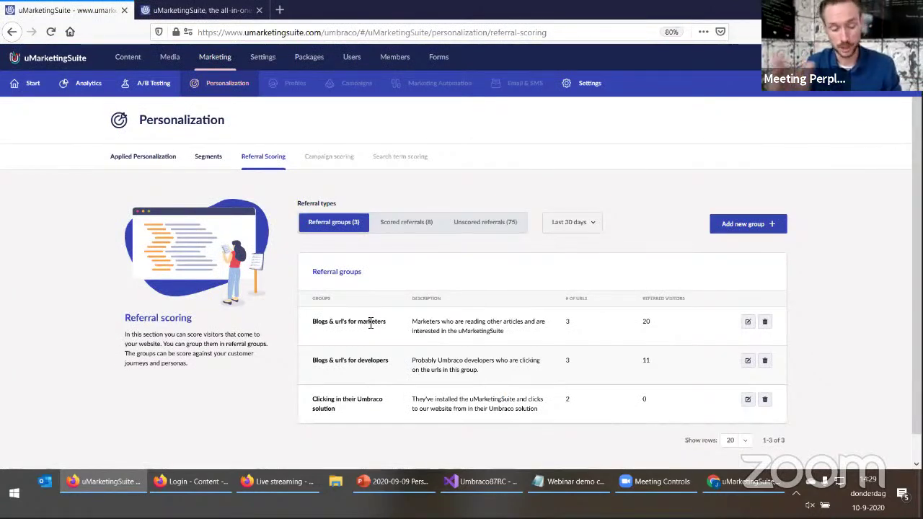
key(ctrl+Tab)
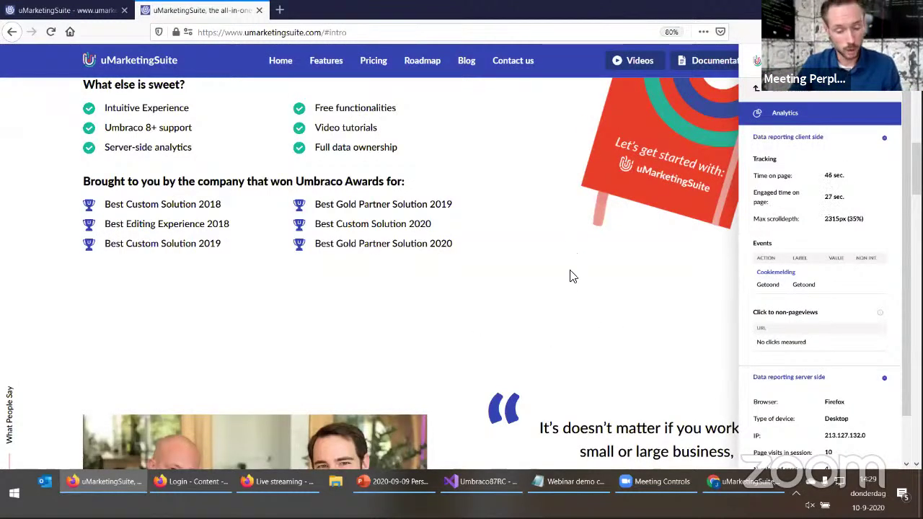
scroll(570, 278, down, 3)
scroll(555, 314, down, 1)
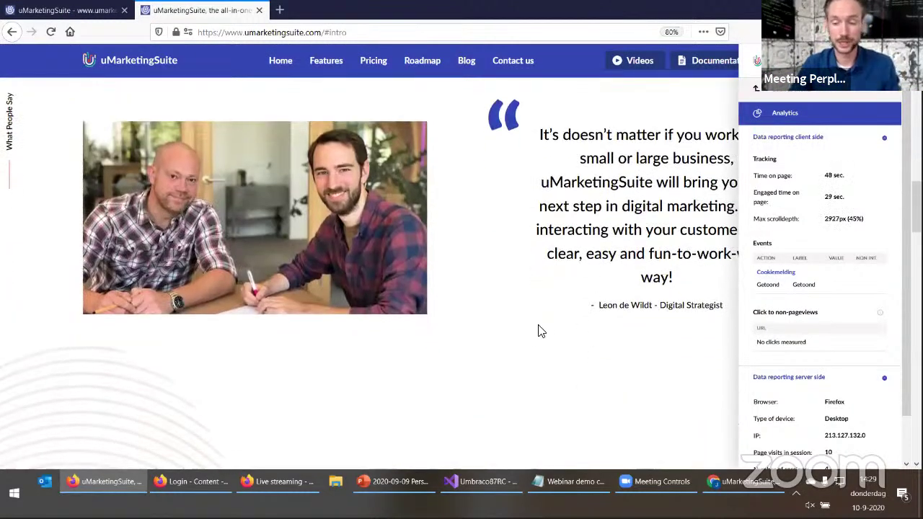
scroll(508, 387, down, 1)
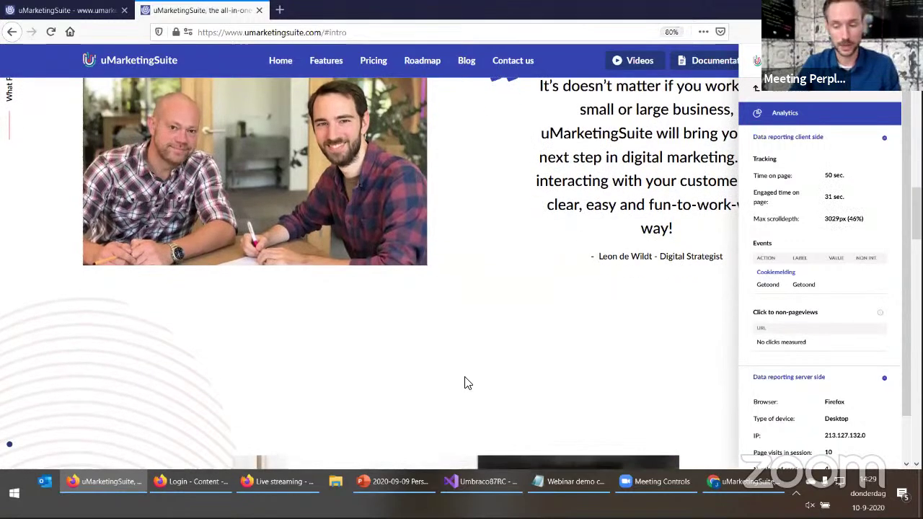
scroll(517, 332, down, 2)
scroll(500, 350, up, 15)
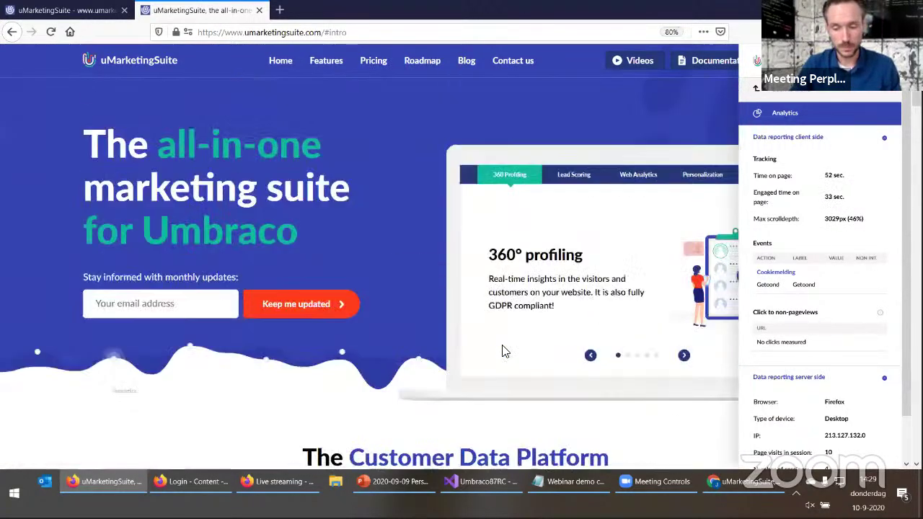
Middle-click the Videos link so the YouTube URL appears under Click to non-pageviews, then close that tab
middle_click(635, 63)
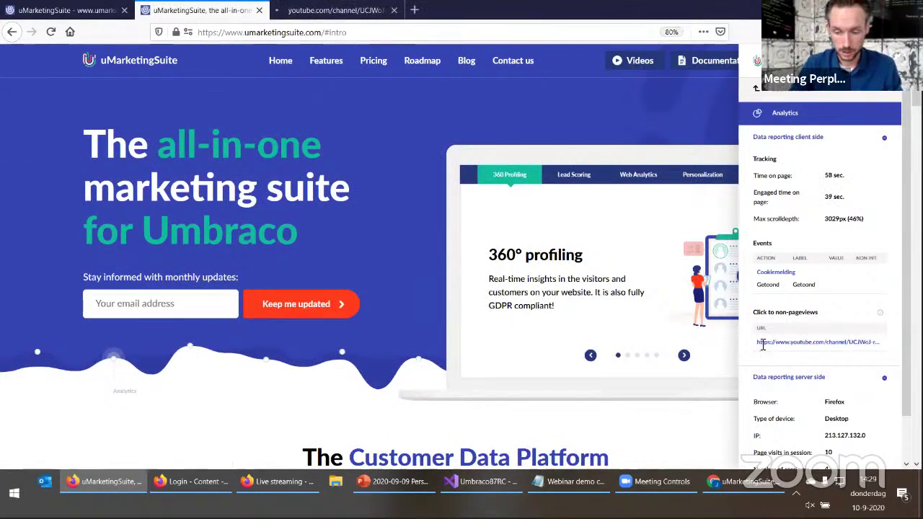
drag(759, 341, 869, 342)
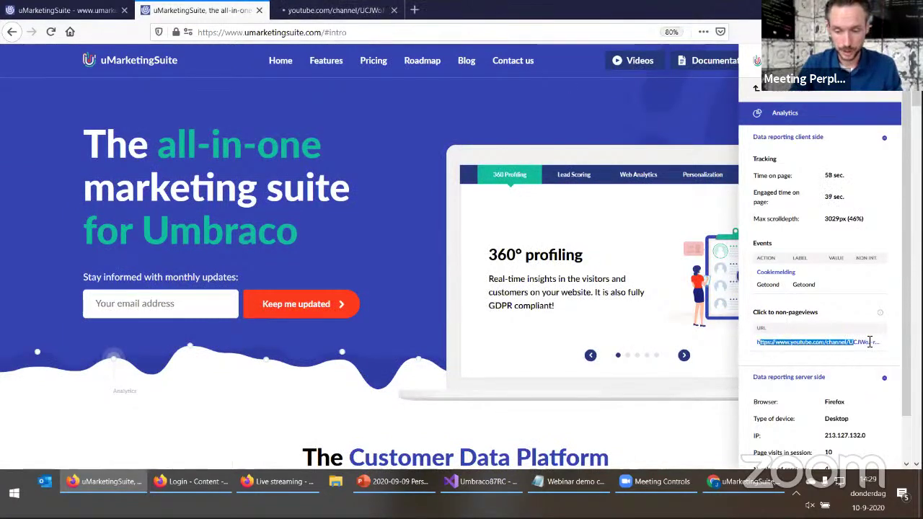
click(393, 10)
Review the server-side data: recorded IP address and page visits in session count
scroll(786, 344, down, 2)
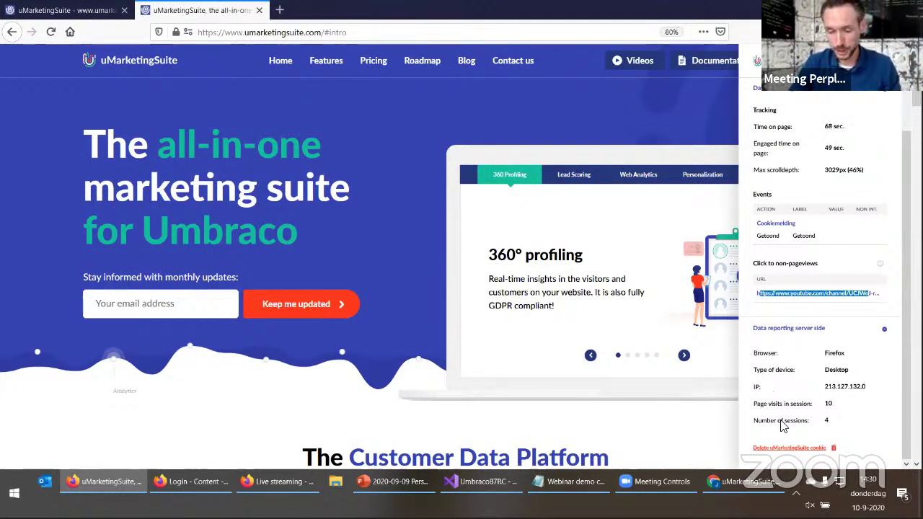
drag(825, 388, 869, 389)
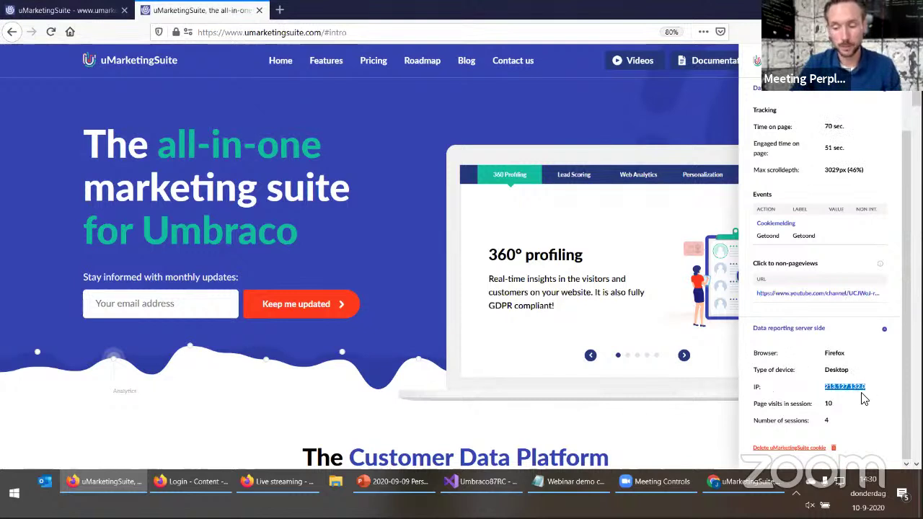
click(865, 397)
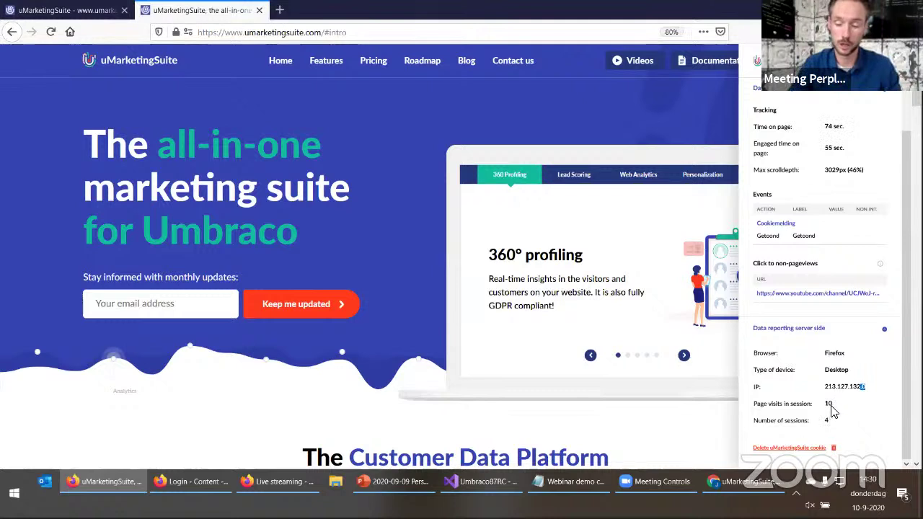
drag(754, 405, 839, 416)
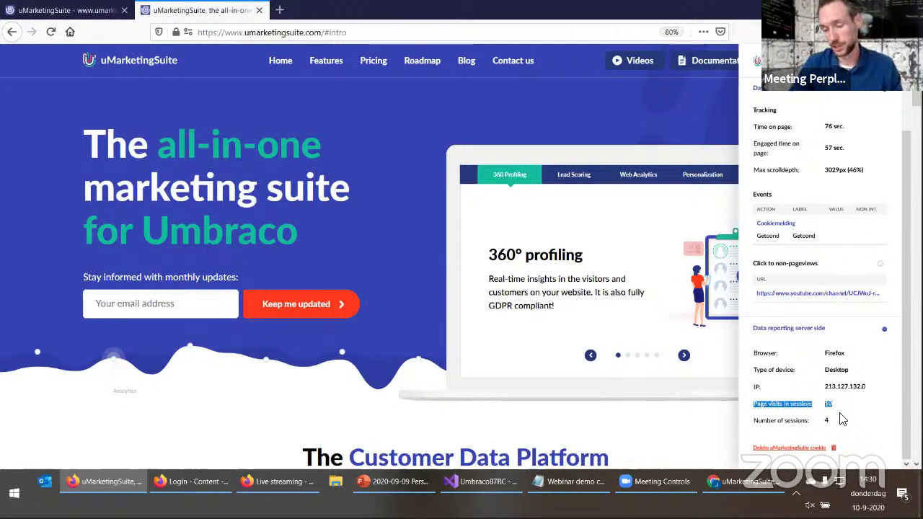
click(829, 425)
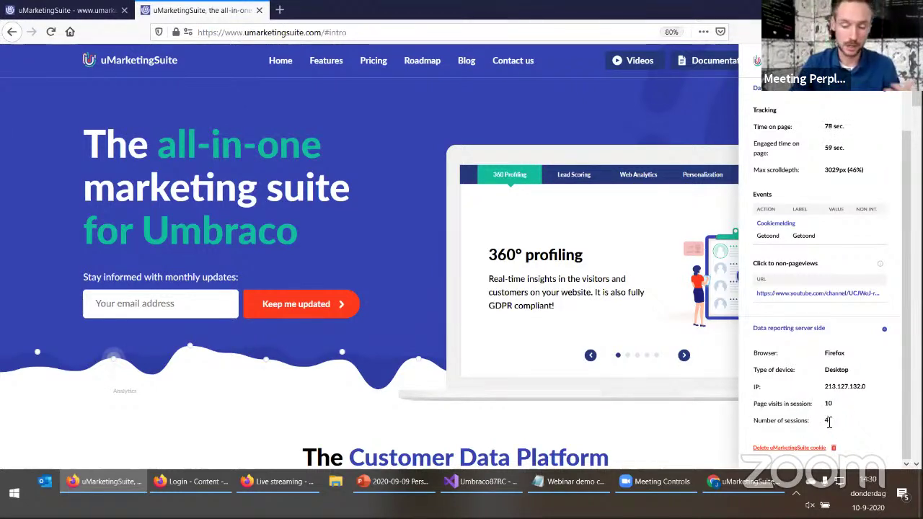
scroll(792, 382, up, 1)
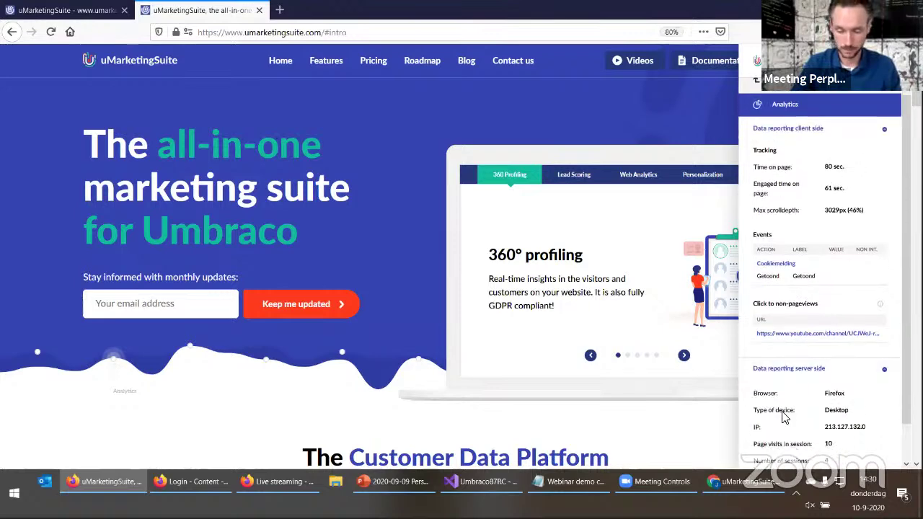
scroll(784, 417, down, 1)
Delete the uMarketingSuite cookie, reload with F5, and return the panel to its module list
click(784, 449)
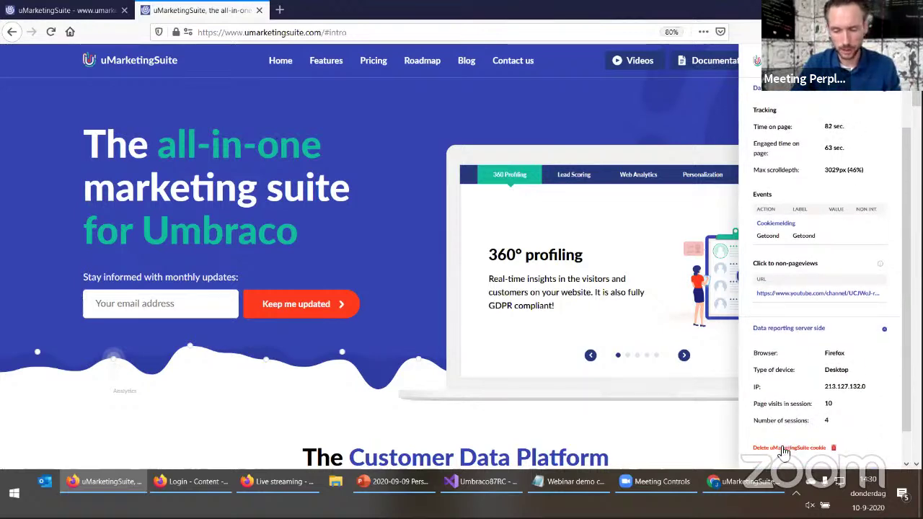
scroll(825, 465, down, 1)
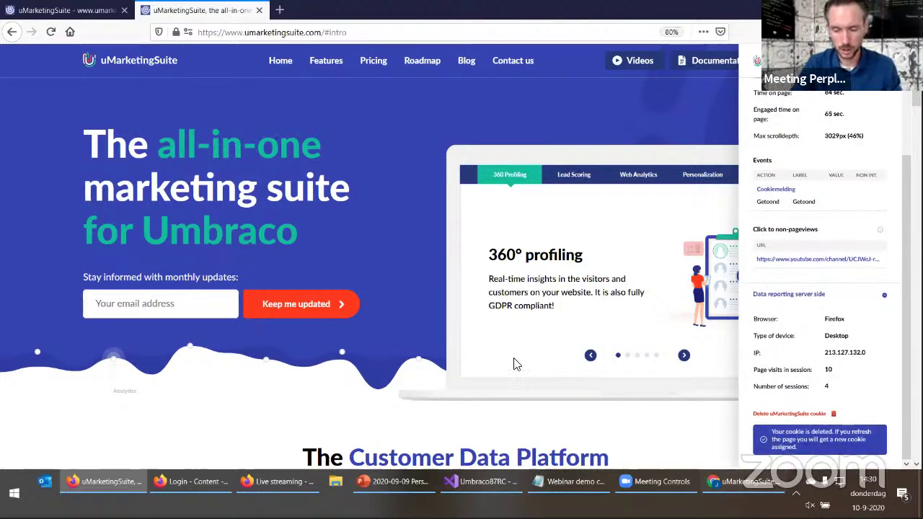
key(F5)
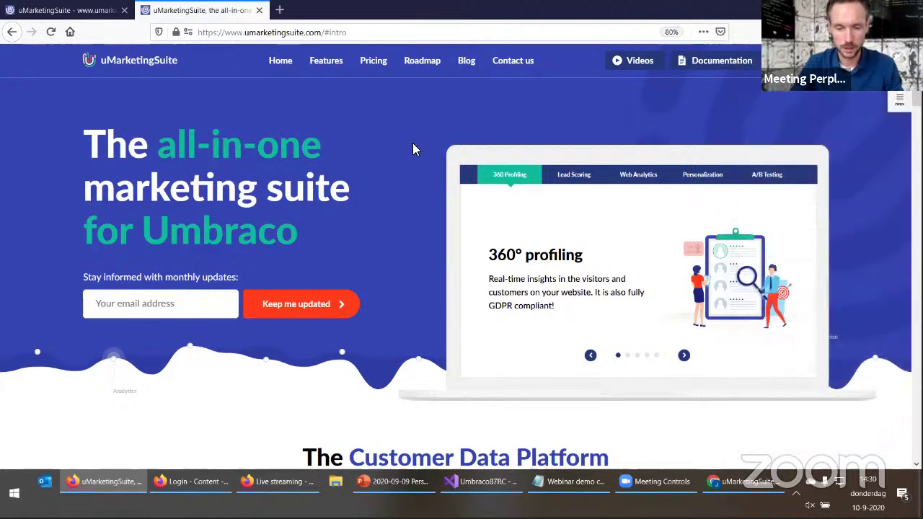
key(ctrl+l)
key(Escape)
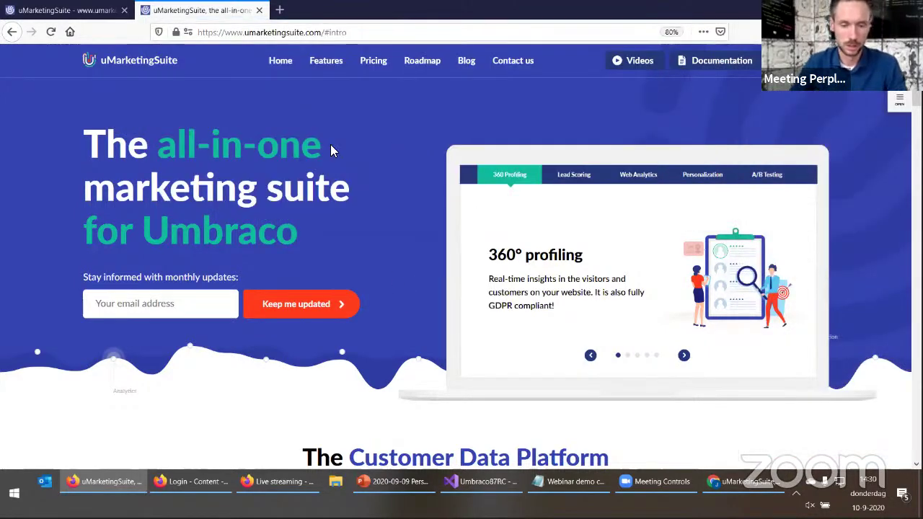
key(F5)
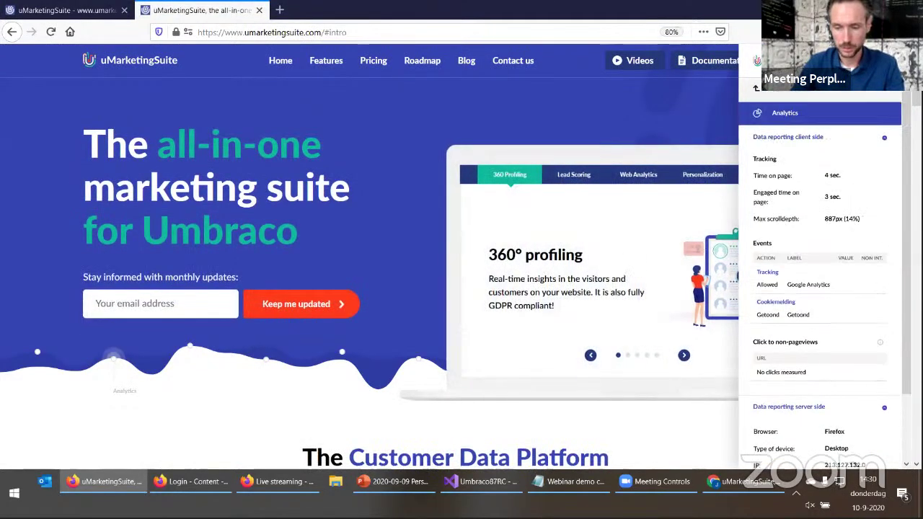
click(787, 104)
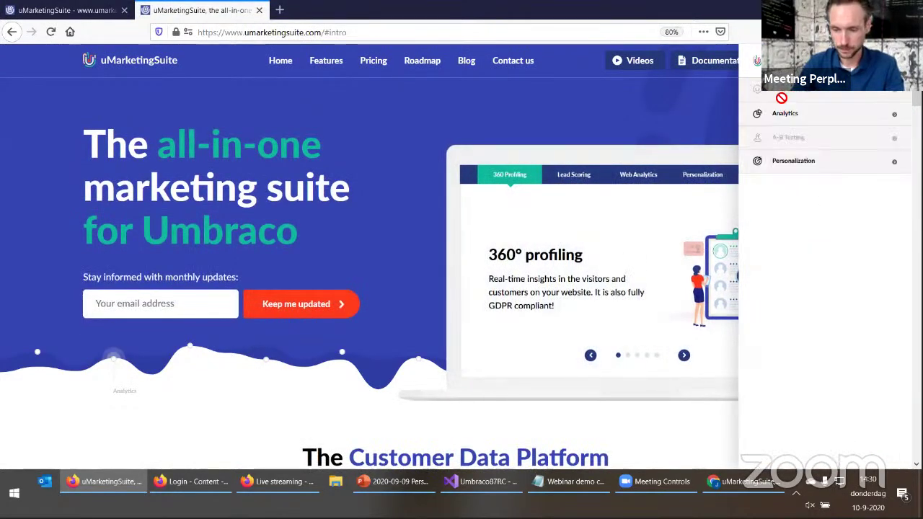
Open the panel's Personalization view and scroll to the still-empty Personas and Journeys charts
click(792, 162)
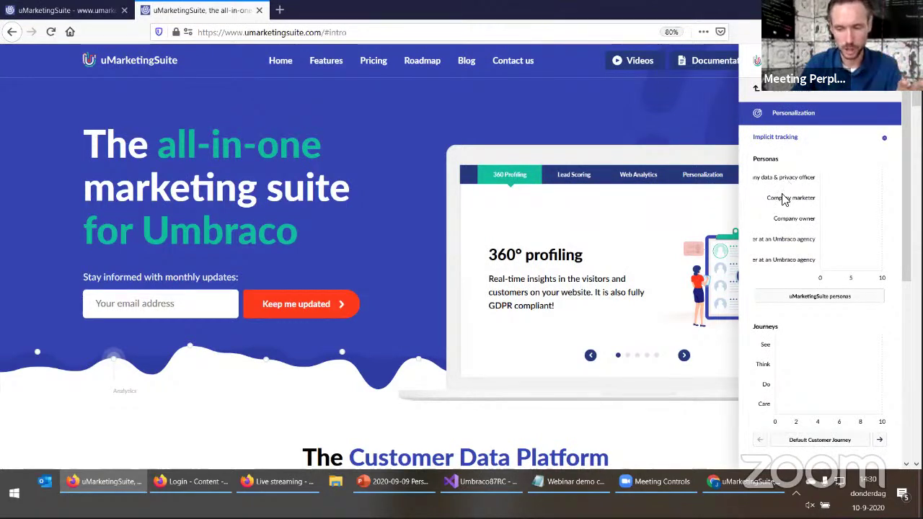
scroll(782, 289, down, 3)
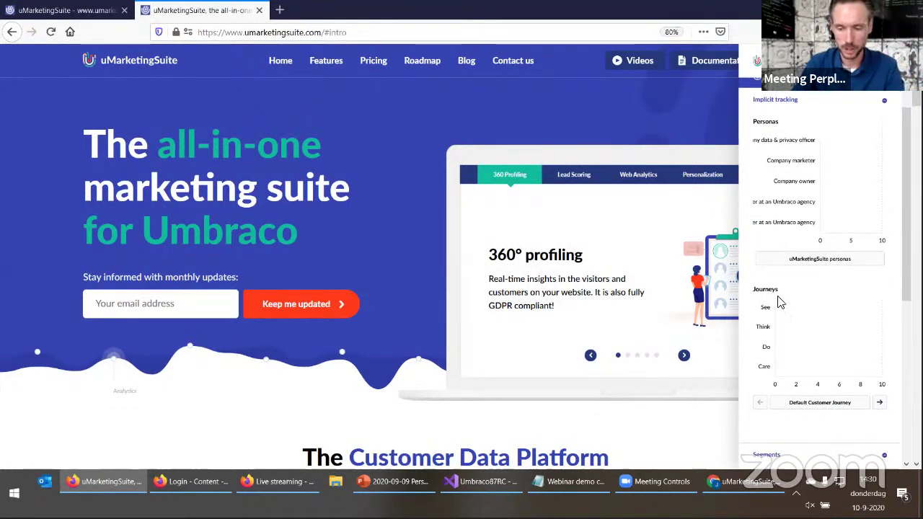
scroll(786, 325, up, 2)
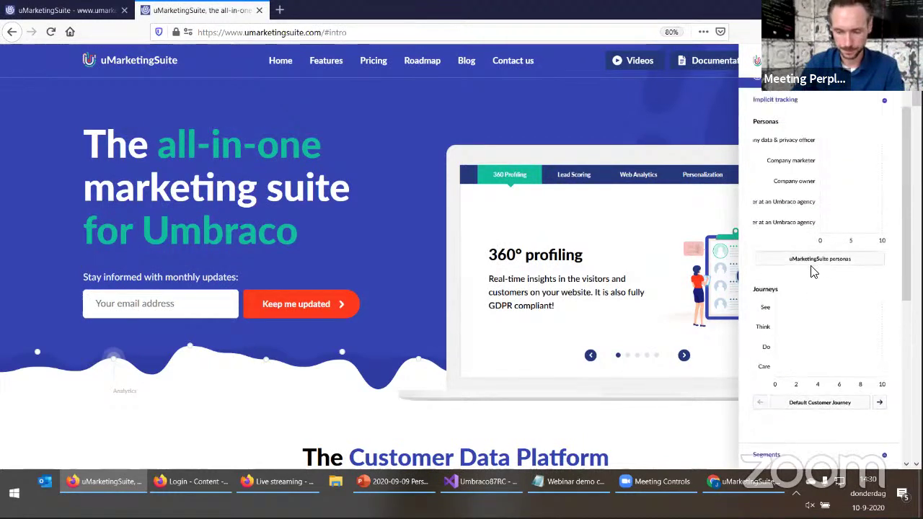
mouse_move(333, 65)
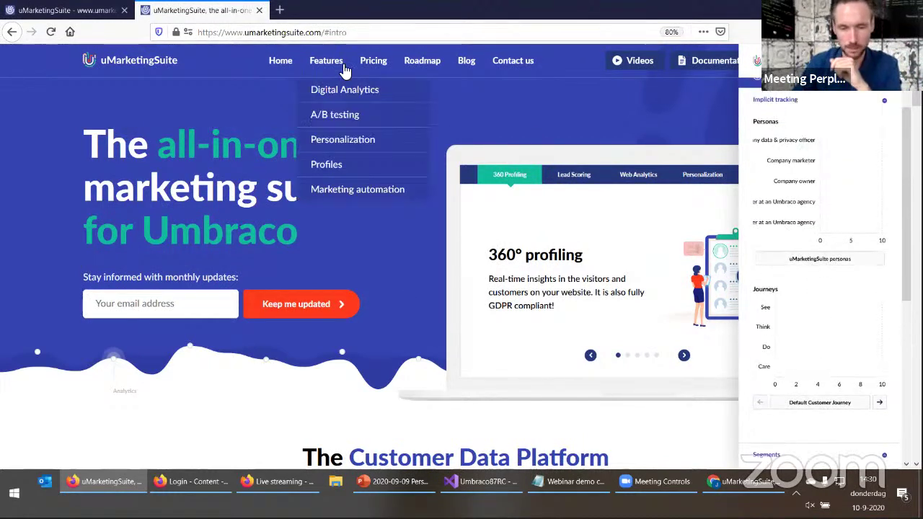
Visit the A/B testing feature page, then the Blog overview
click(334, 117)
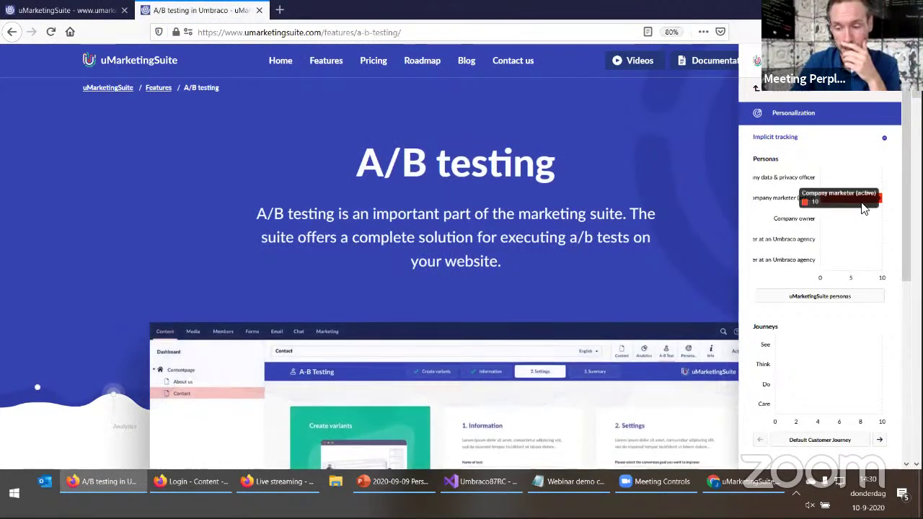
mouse_move(876, 204)
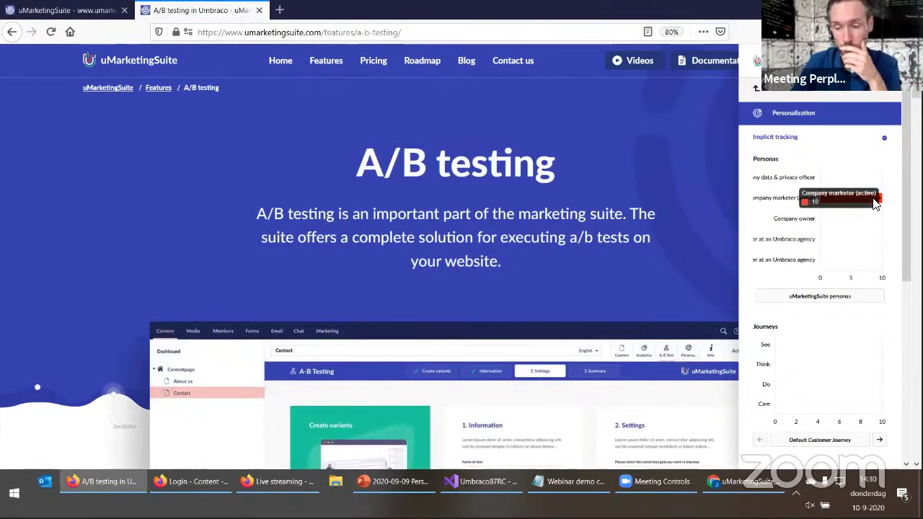
click(468, 62)
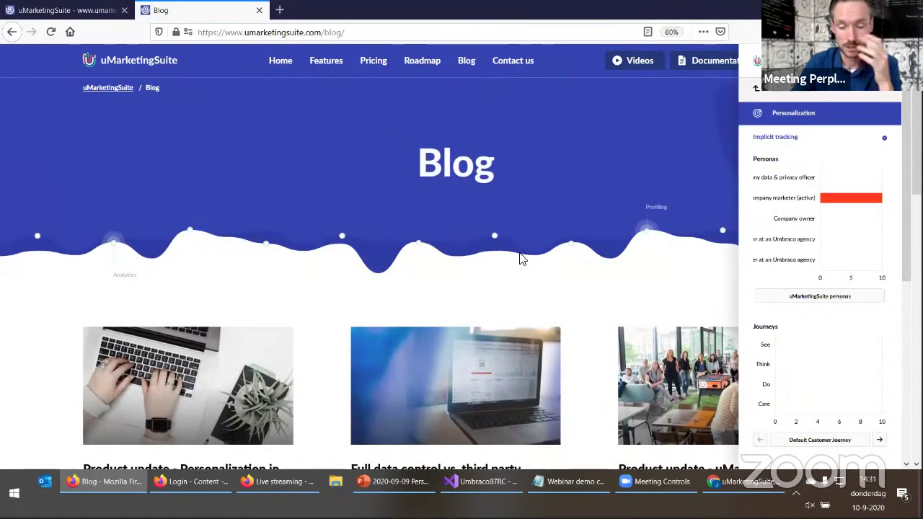
scroll(382, 318, down, 5)
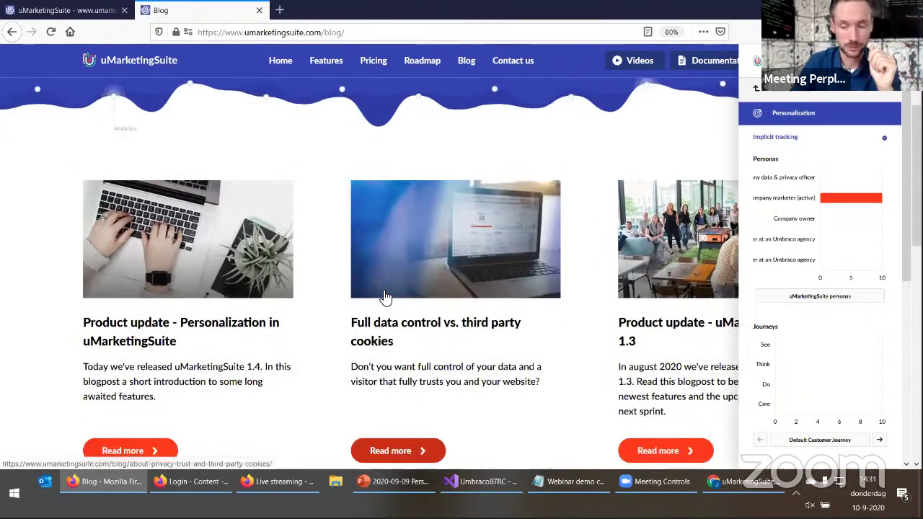
scroll(331, 281, down, 1)
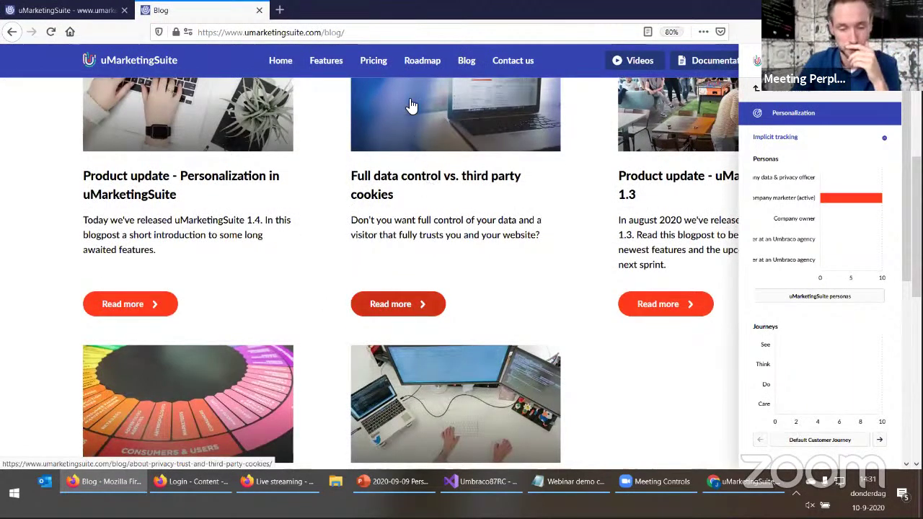
Read the Full data control vs. third party cookies article, then visit Roadmap and Pricing
click(413, 137)
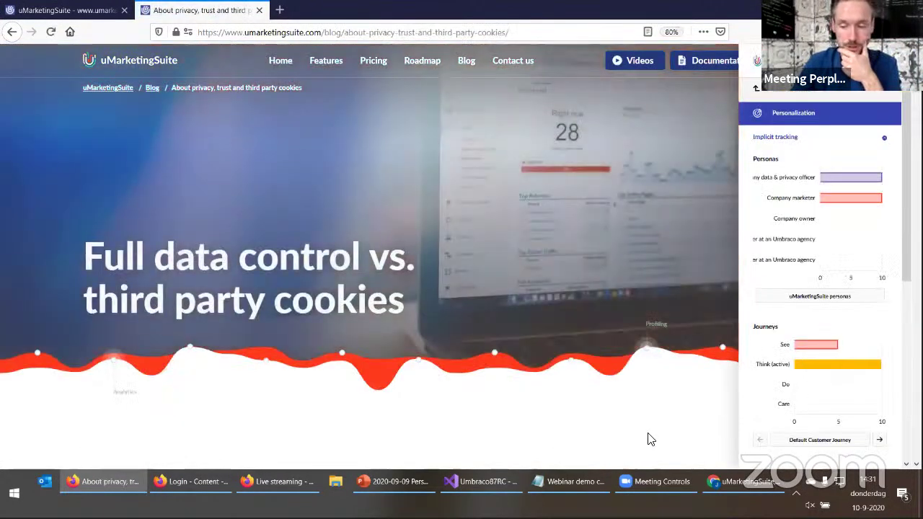
mouse_move(840, 180)
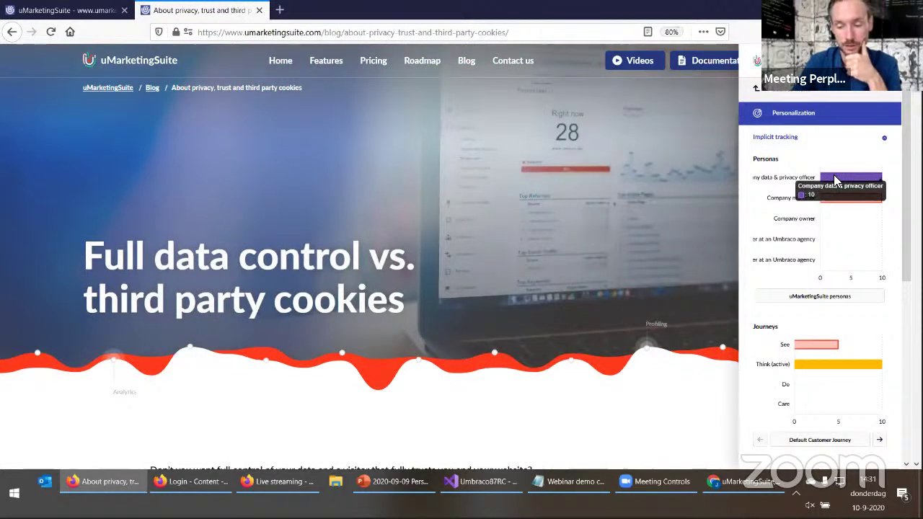
mouse_move(807, 364)
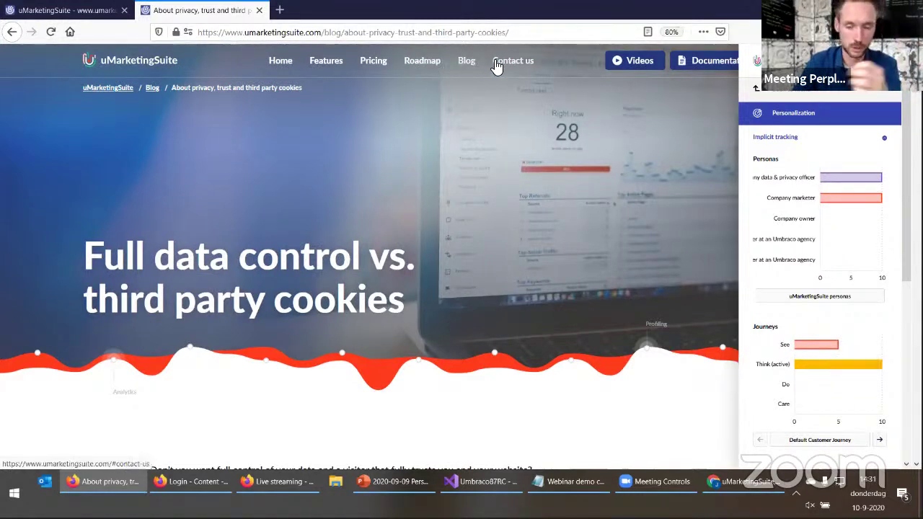
click(425, 65)
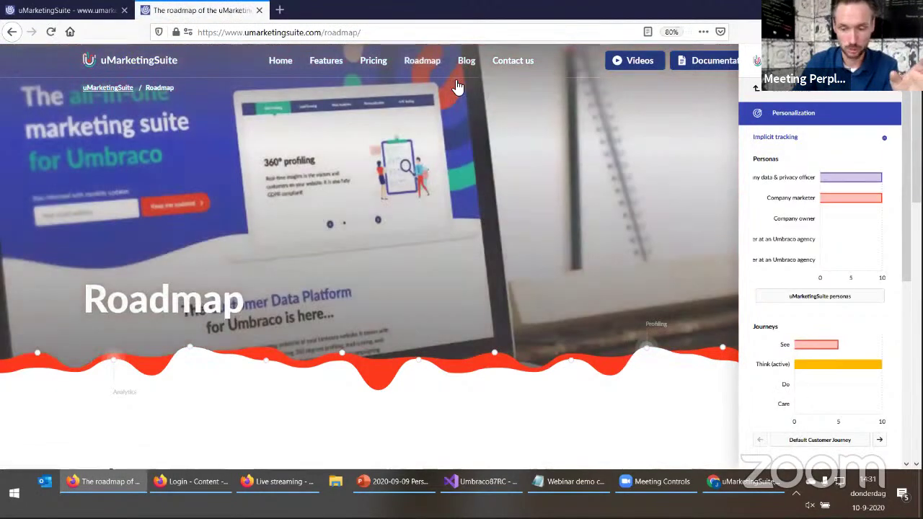
click(373, 62)
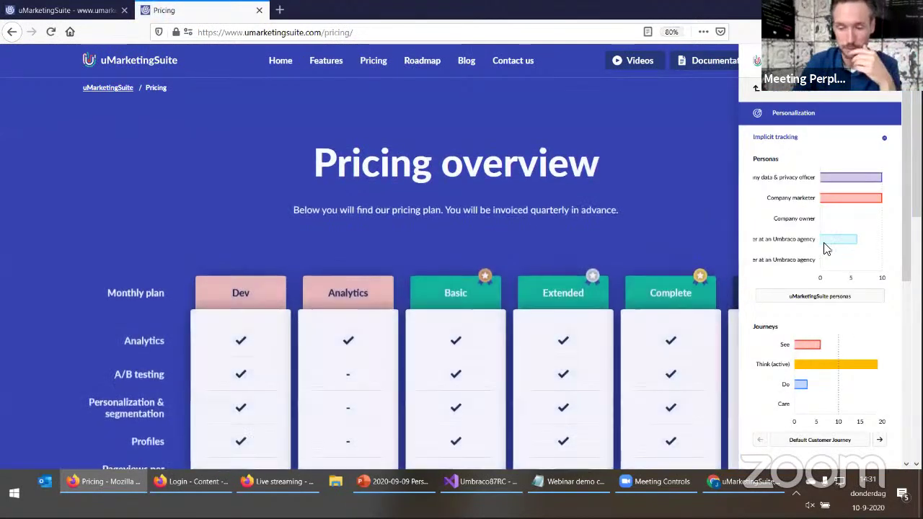
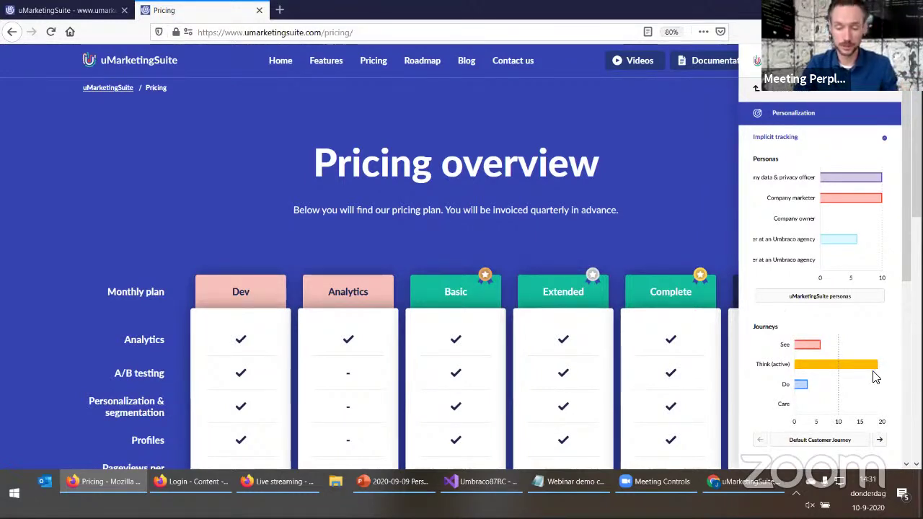
Open the A/B testing feature page from the Features menu on the uMarketingSuite site
mouse_move(869, 372)
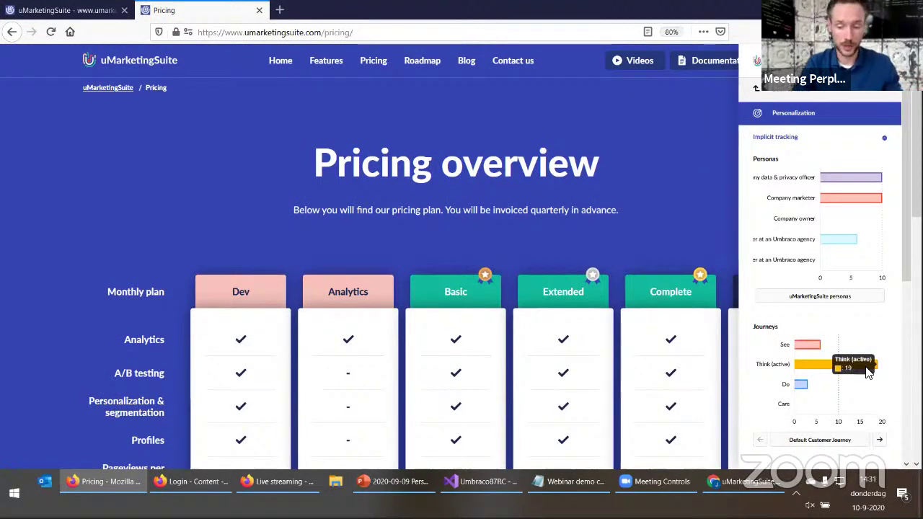
mouse_move(323, 64)
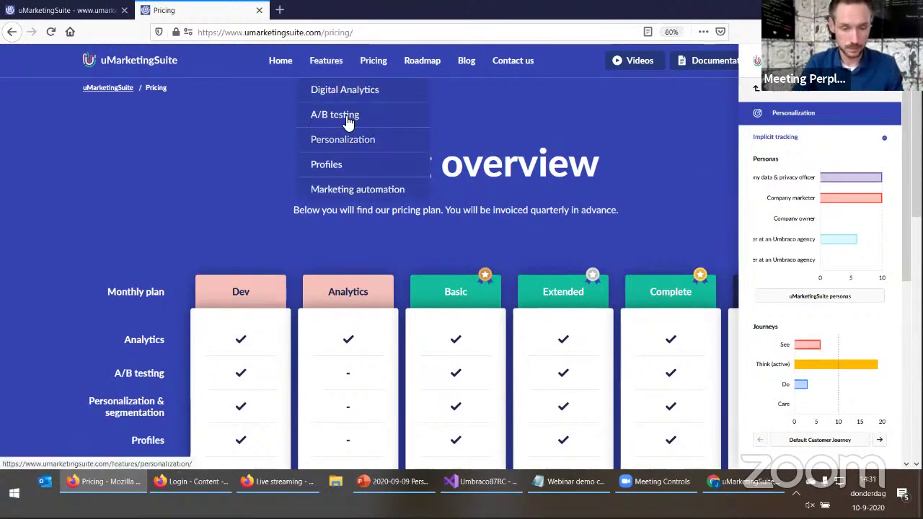
click(346, 119)
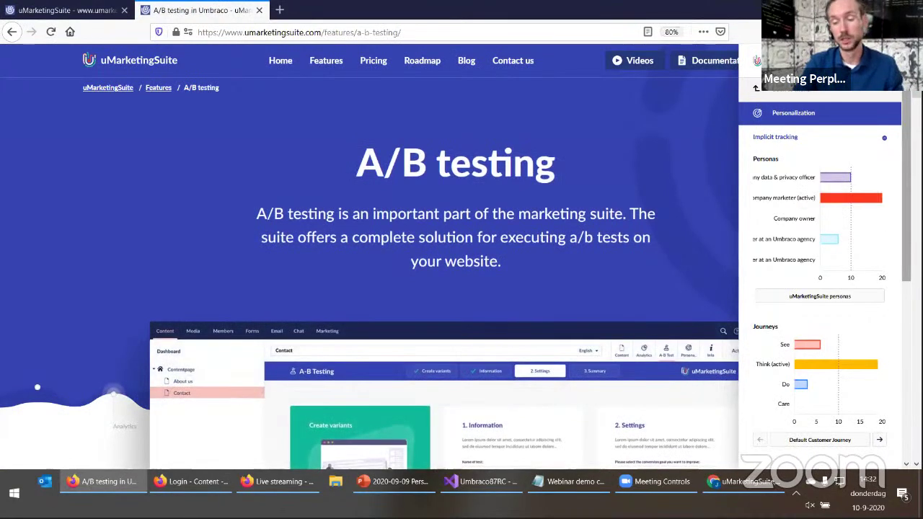
Flip the Journeys chart to the next customer journey and back to the Default Customer Journey
mouse_move(880, 207)
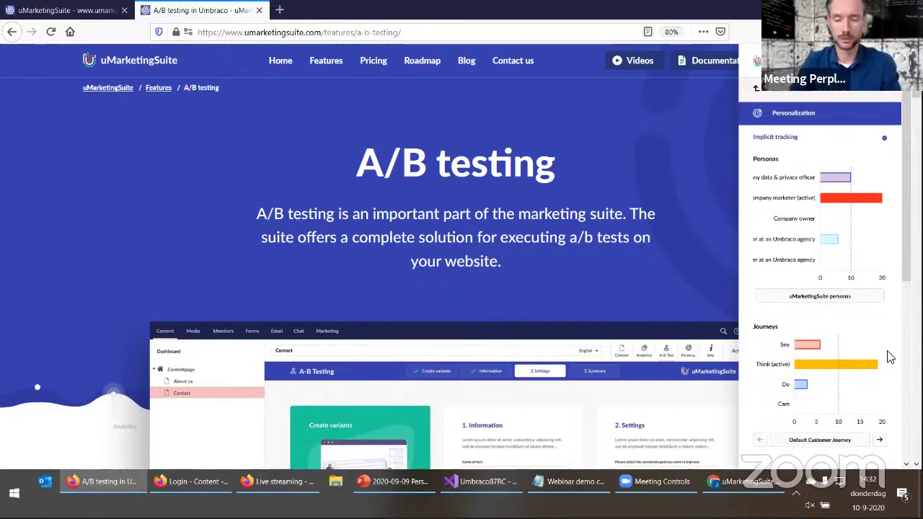
click(880, 441)
scroll(858, 418, down, 2)
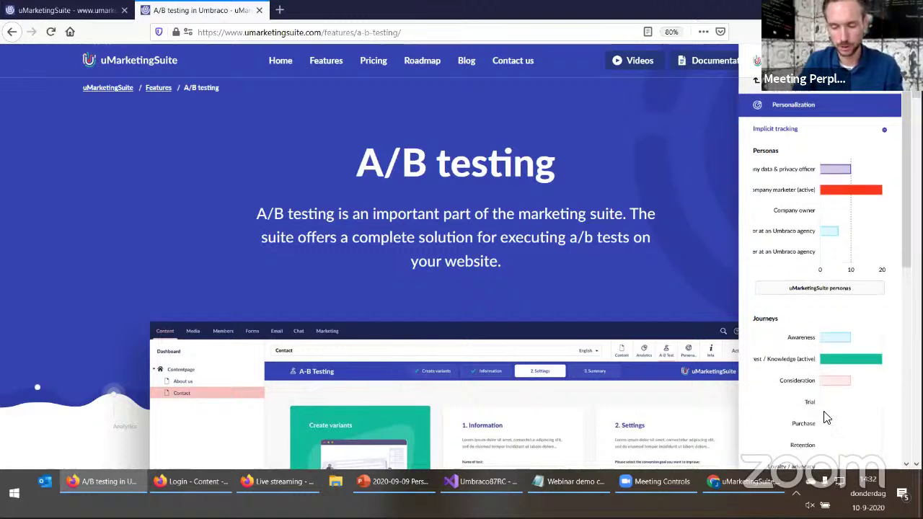
click(761, 438)
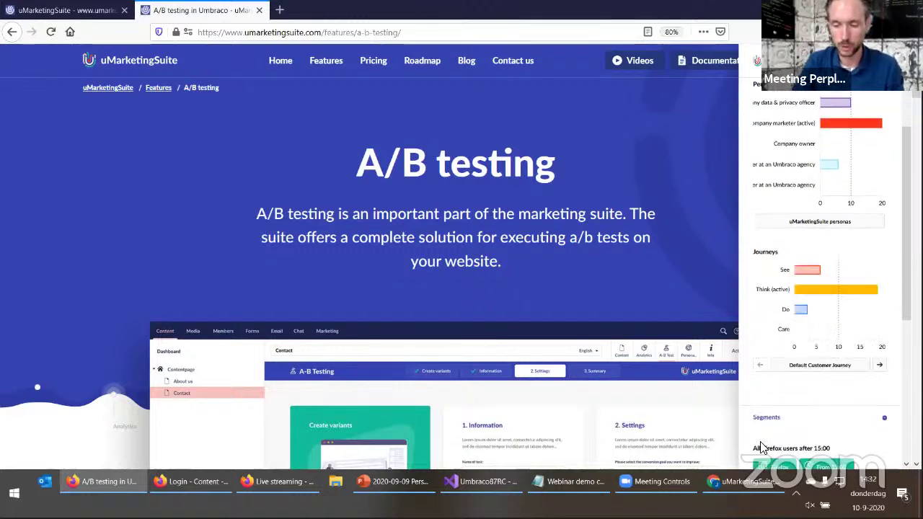
scroll(793, 336, up, 2)
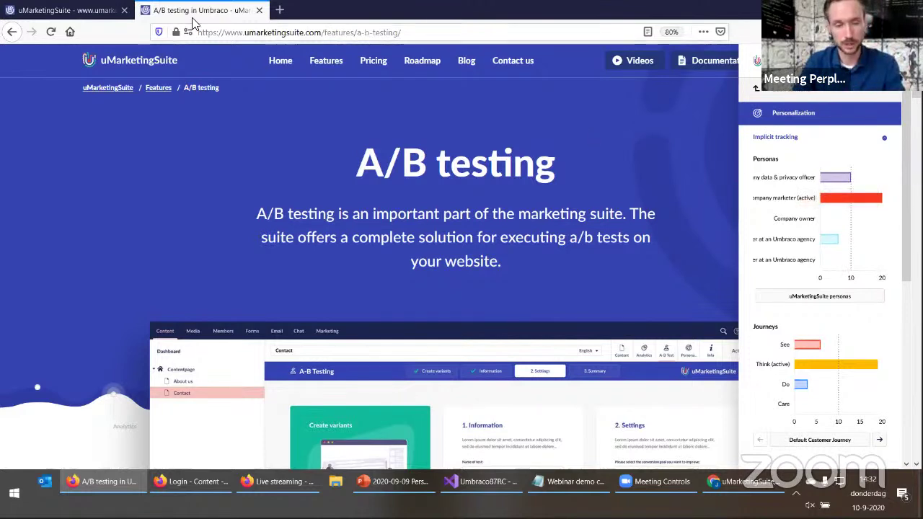
click(85, 11)
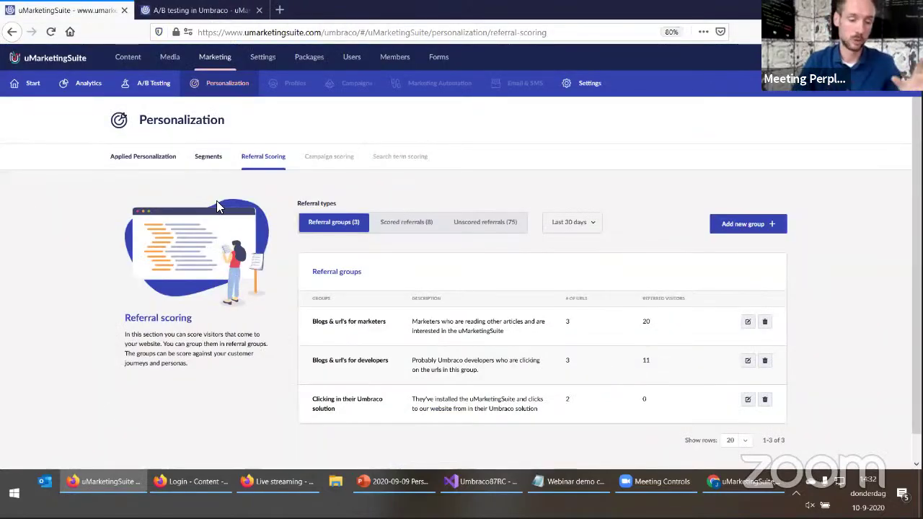
Create a new applied personalization titled 'Show a different headline for marketers'
click(142, 160)
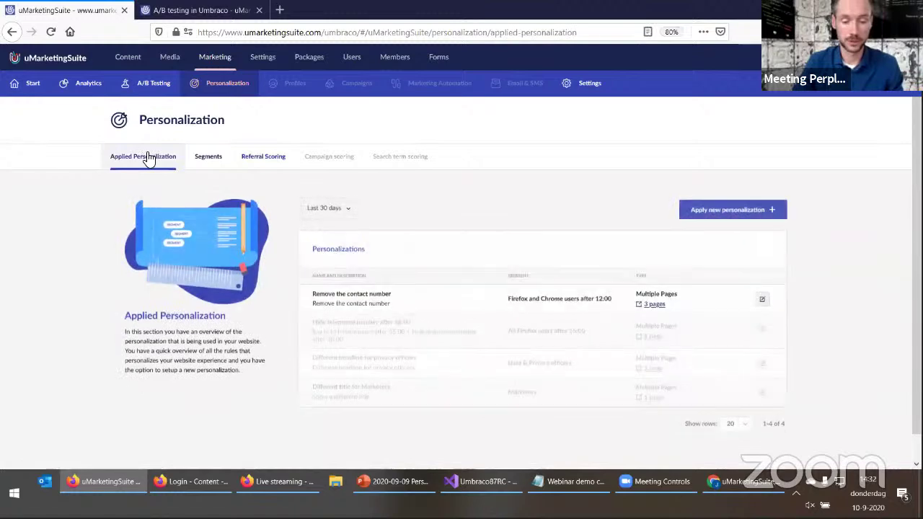
click(721, 216)
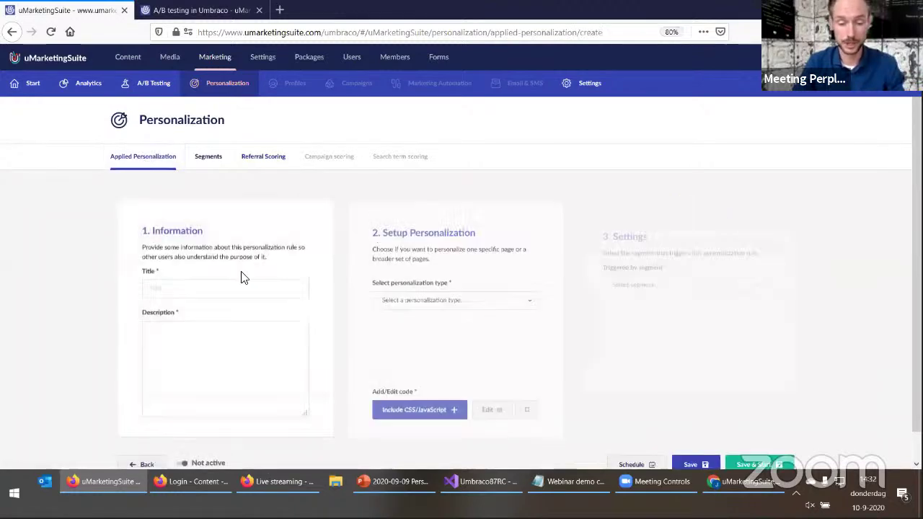
click(215, 286)
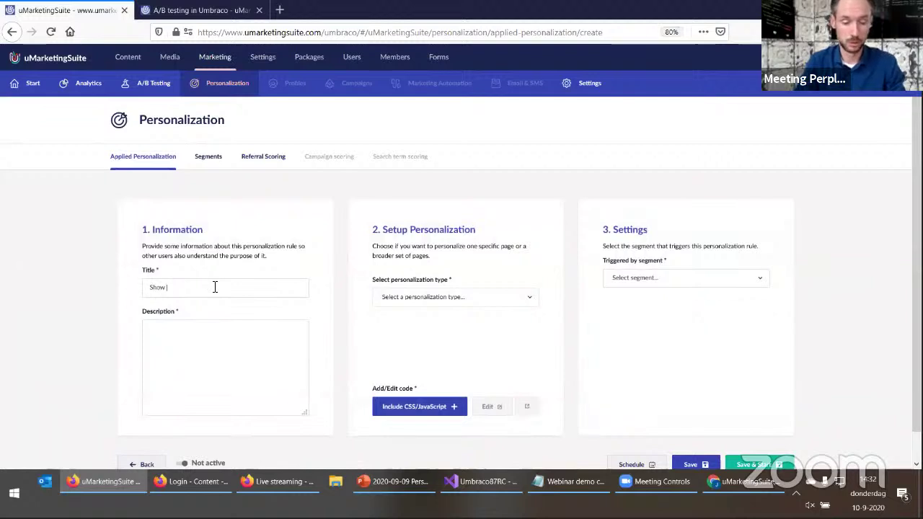
text(Show a differe)
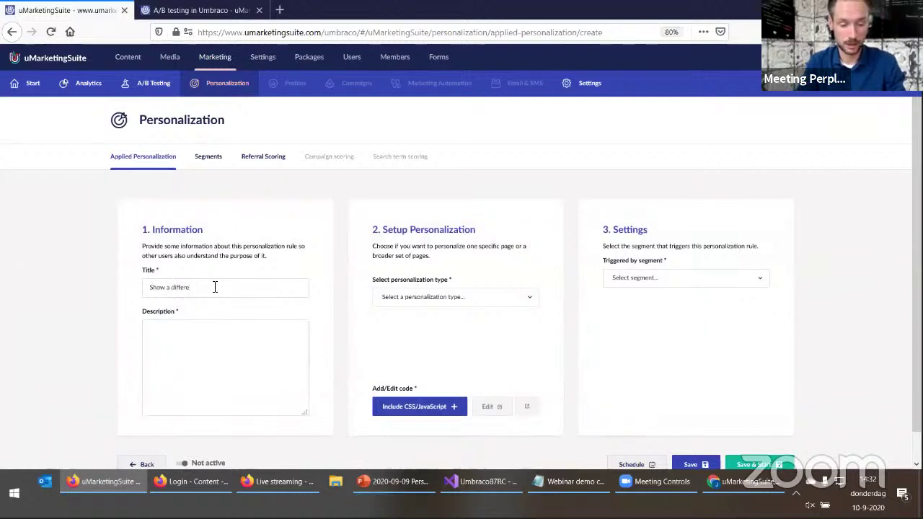
text(nt headline for marketers)
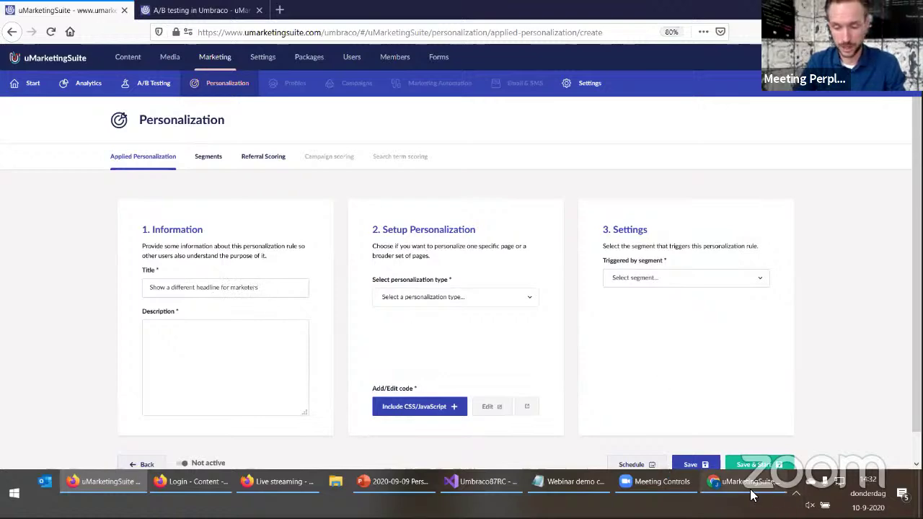
Check the live homepage's main headline in the other browser, then return to the form
click(776, 496)
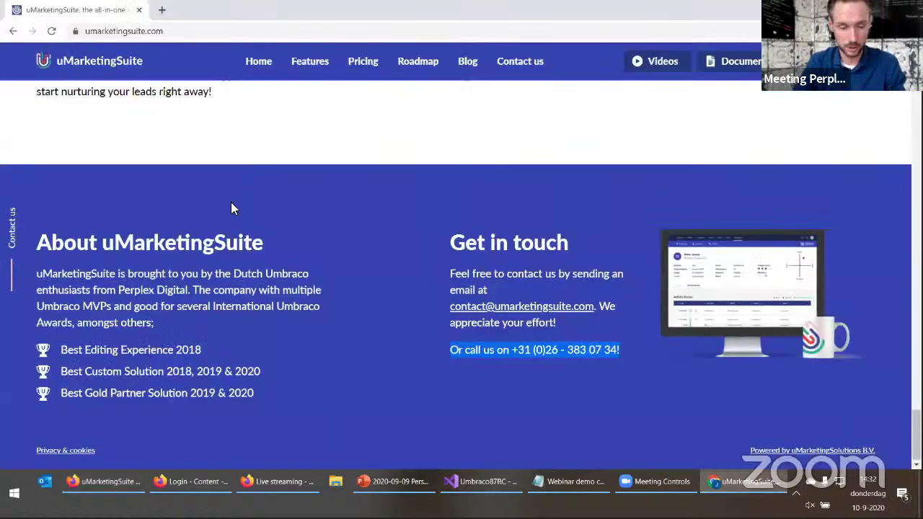
scroll(230, 202, up, 10)
scroll(231, 118, up, 5)
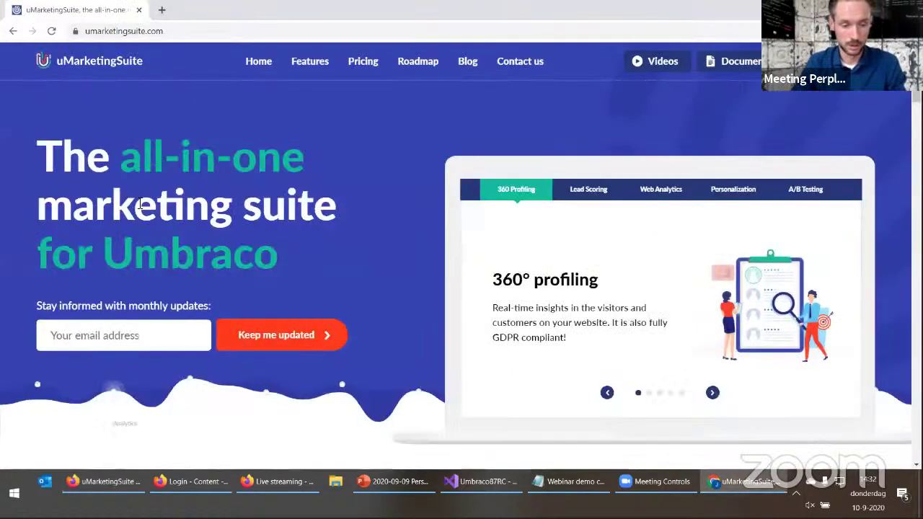
drag(41, 148, 321, 245)
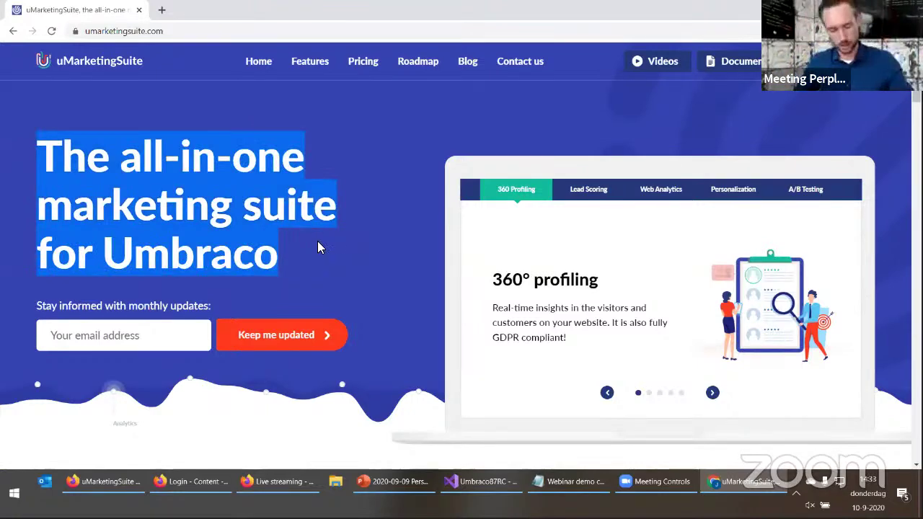
key(alt+Tab)
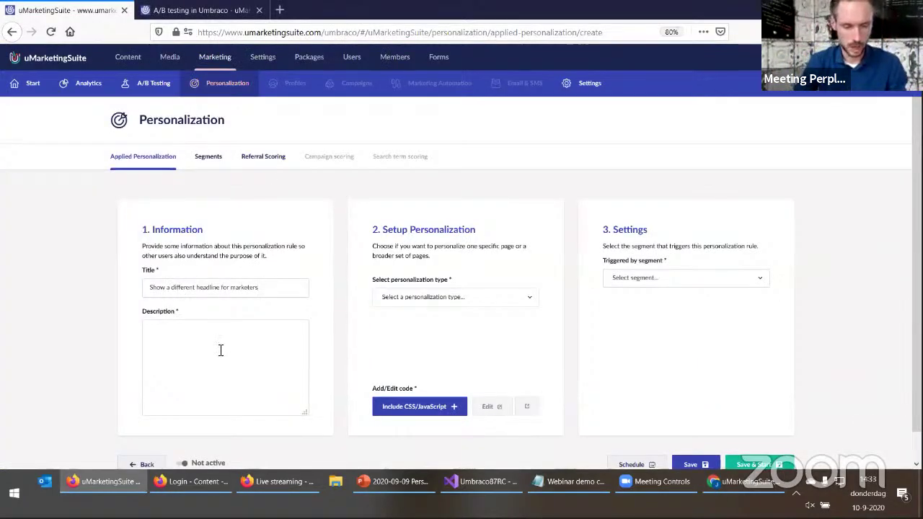
Copy the rule's title into the Description field
drag(225, 289, 147, 288)
key(ctrl+c)
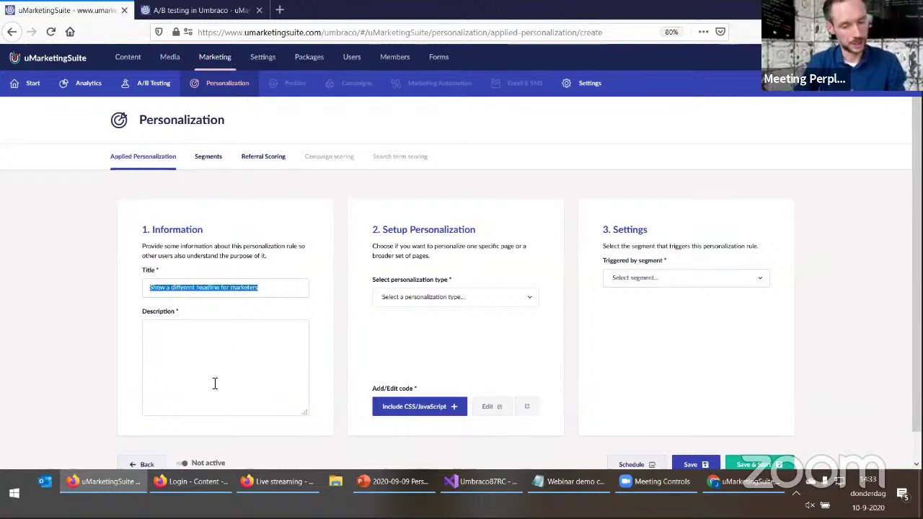
click(214, 383)
key(ctrl+v)
Set the personalization type to Multiple Pages and add the uMarketingSuite page
click(454, 296)
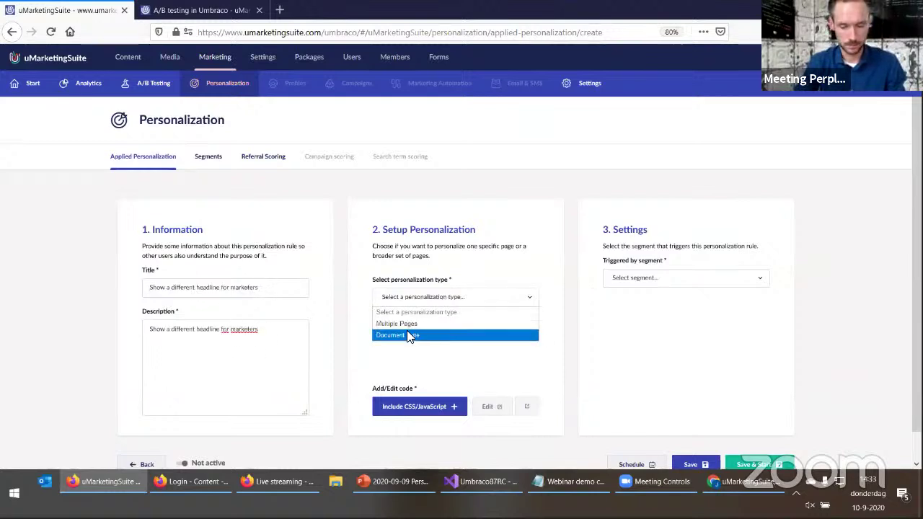
click(408, 323)
click(456, 352)
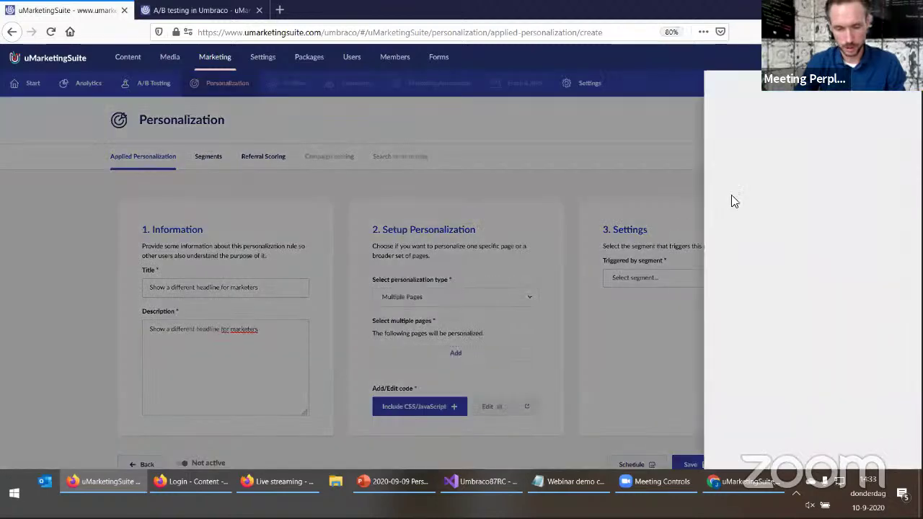
click(744, 165)
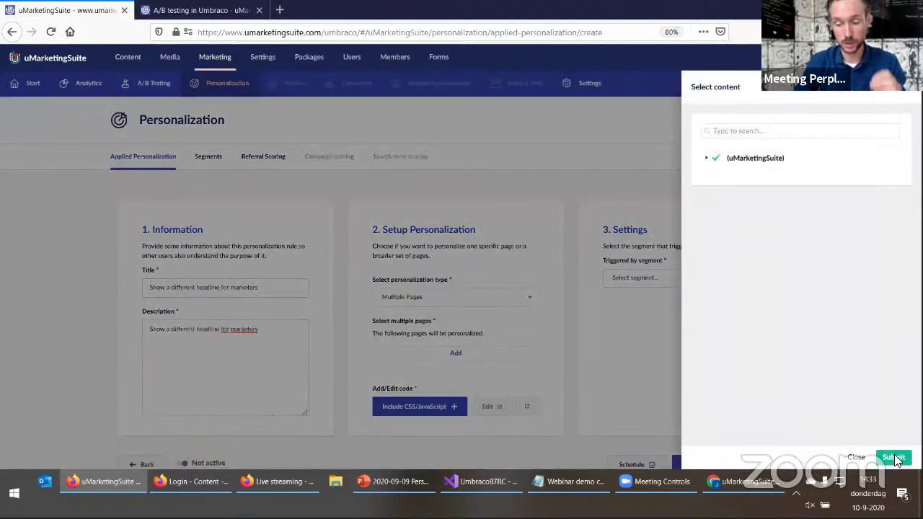
click(893, 457)
scroll(406, 417, down, 1)
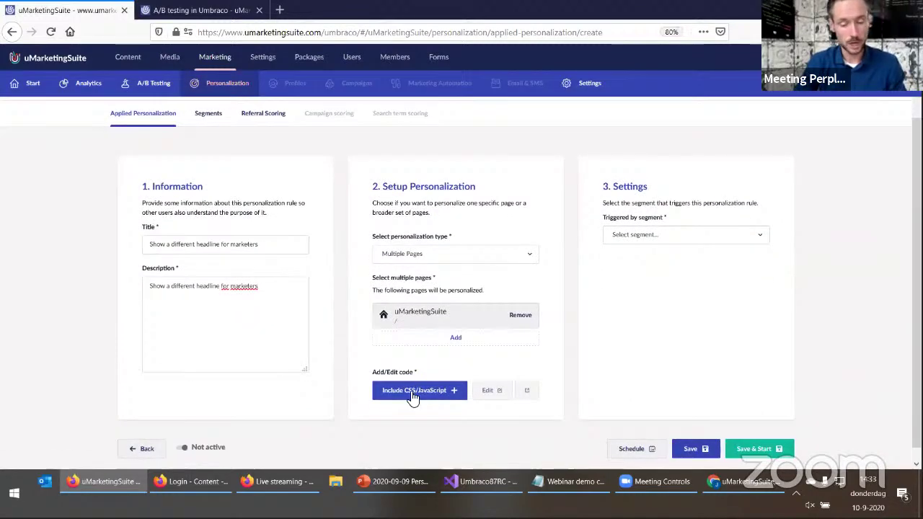
Paste the prepared $('h1').html(...) marketer headline script into the Include code JavaScript box
click(411, 393)
click(589, 481)
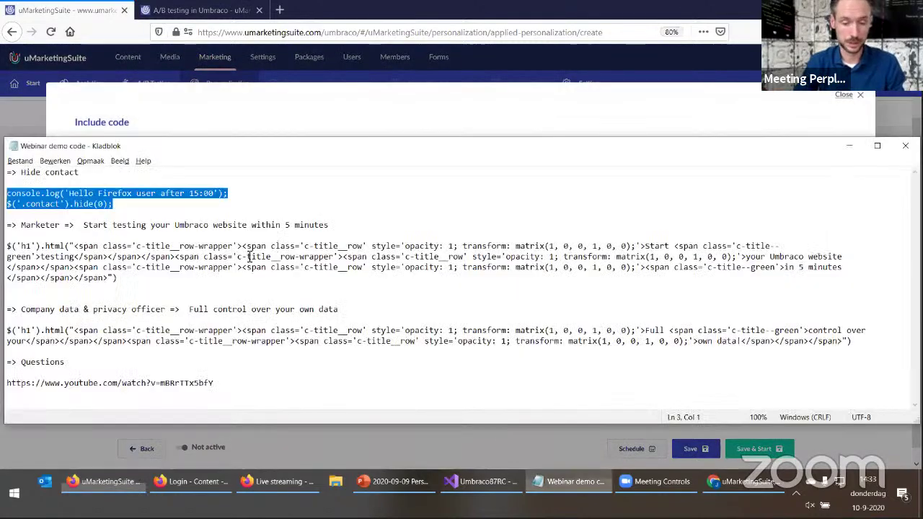
drag(118, 277, 6, 245)
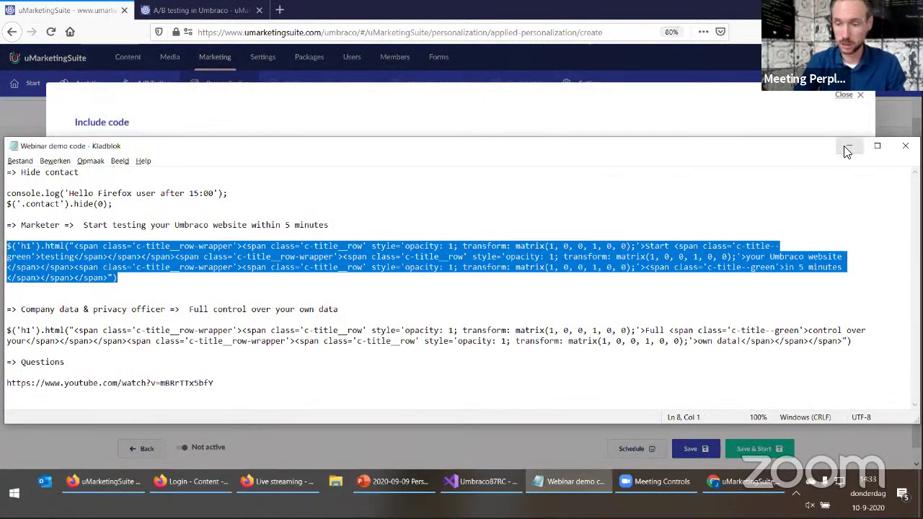
click(849, 146)
click(251, 193)
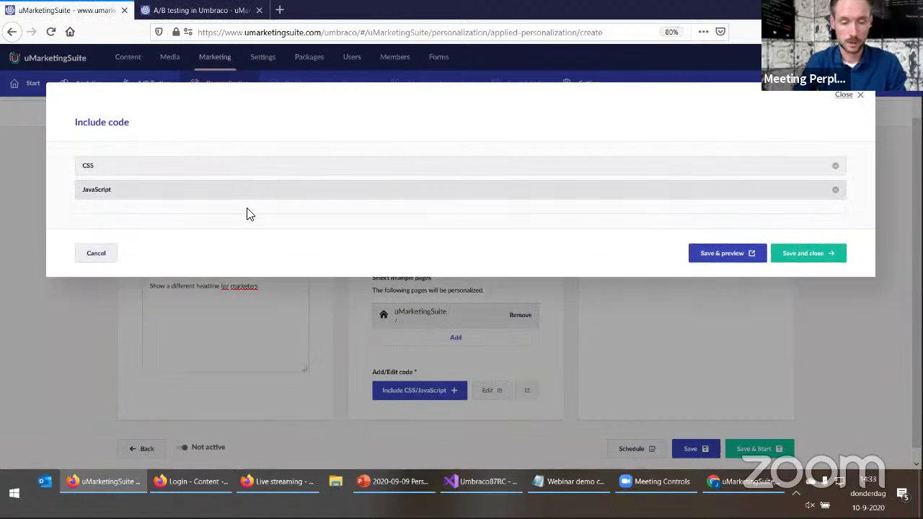
key(ctrl+v)
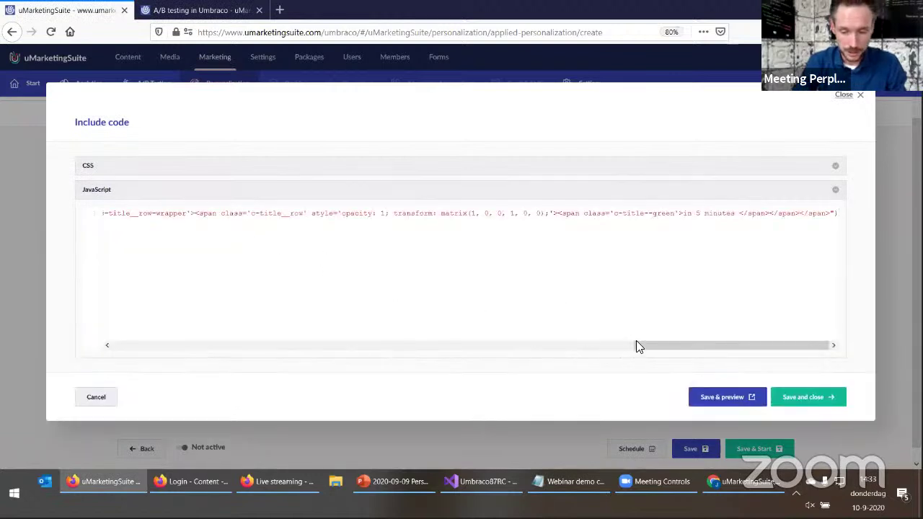
drag(636, 345, 109, 353)
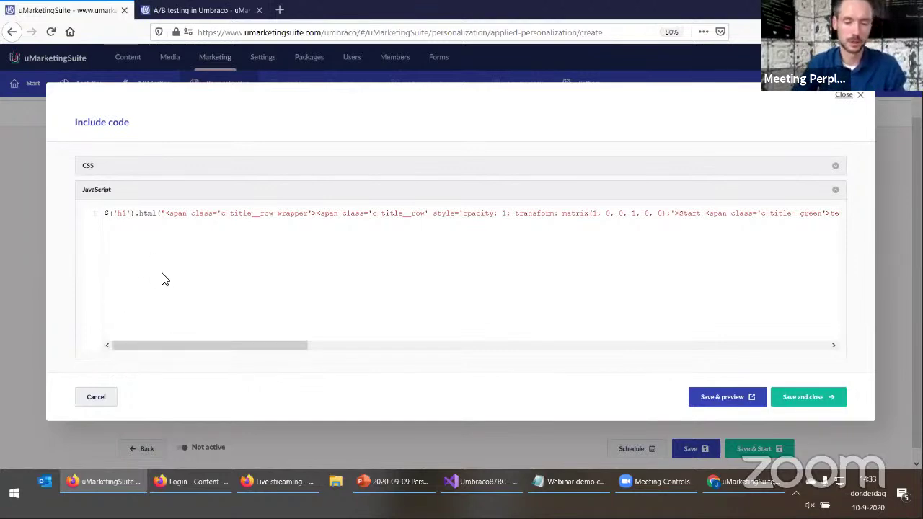
Compare against the live homepage headline in the other browser, then return to the code
click(206, 11)
click(29, 10)
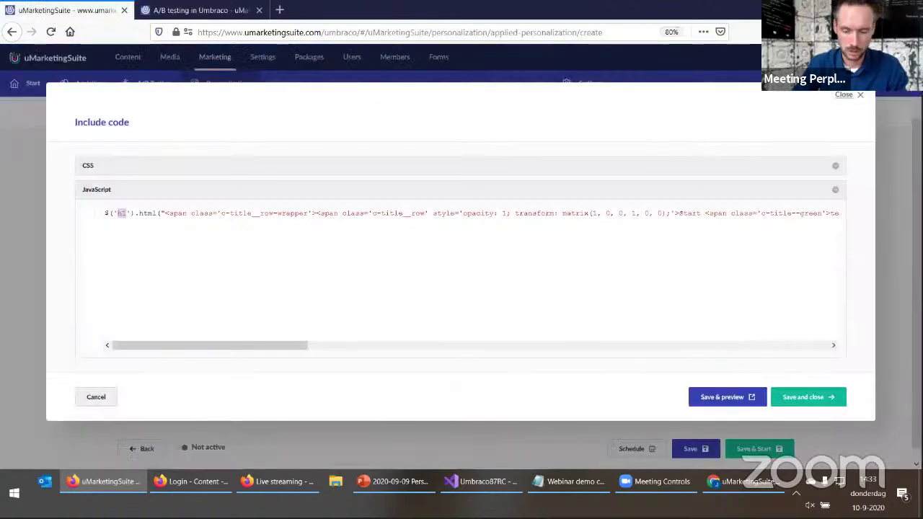
click(746, 481)
drag(281, 228, 36, 160)
click(281, 481)
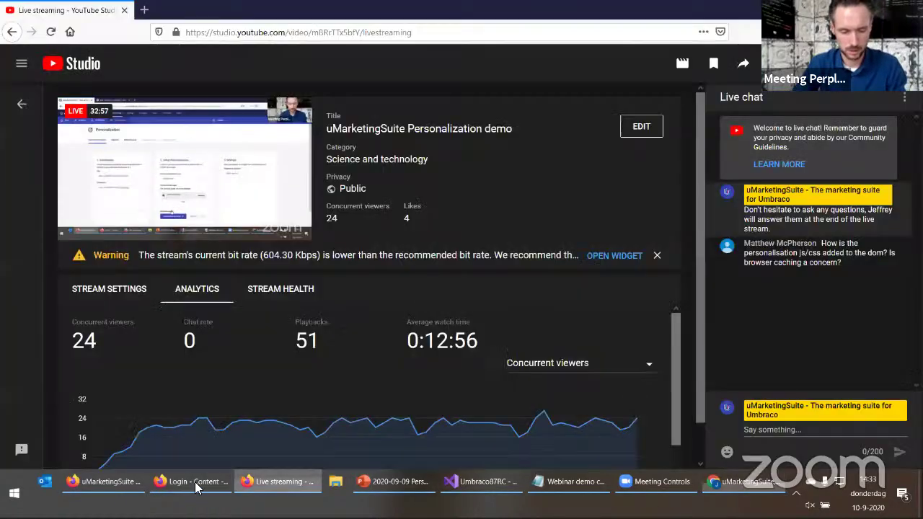
click(193, 484)
click(103, 482)
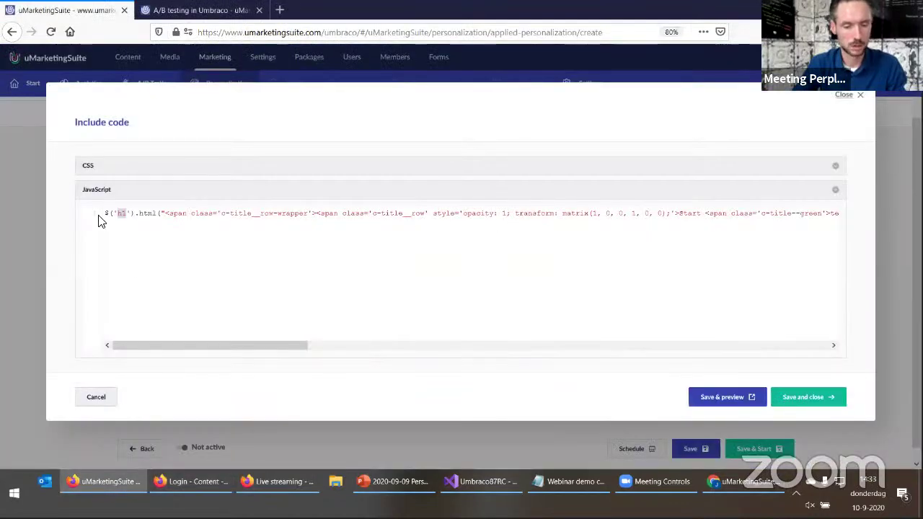
Review the pasted JavaScript and save it with a preview of the personalized site
click(469, 345)
scroll(521, 325, right, 5)
scroll(166, 325, left, 10)
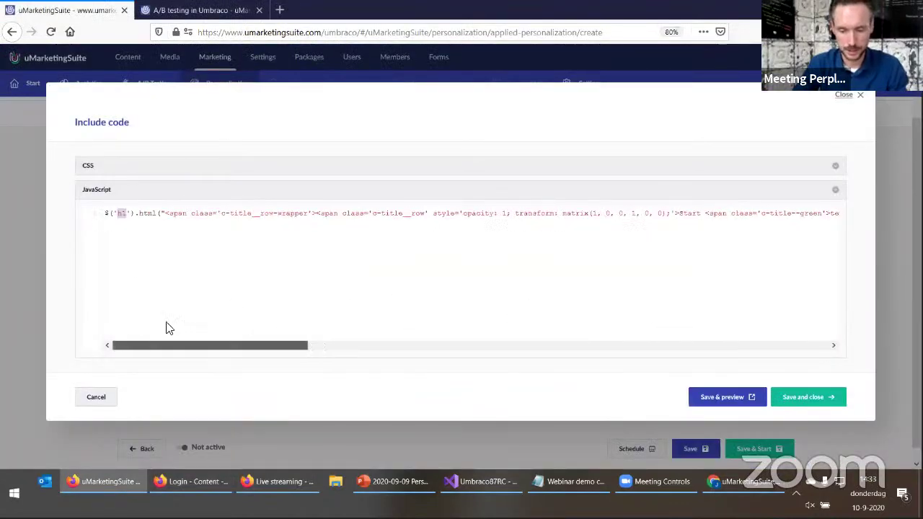
click(720, 397)
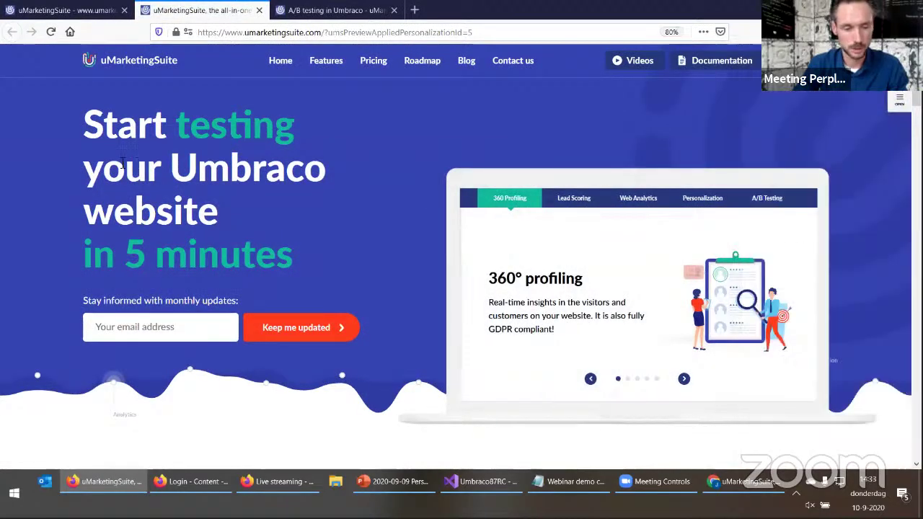
Compare the preview's 'Start testing your Umbraco website in 5 minutes' headline with the original homepage in Chrome
drag(88, 124, 310, 248)
click(310, 248)
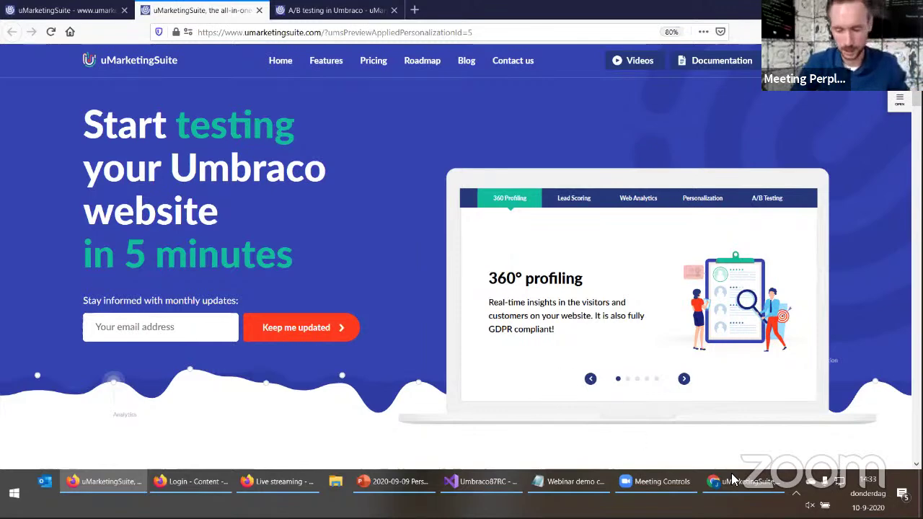
click(732, 480)
click(311, 272)
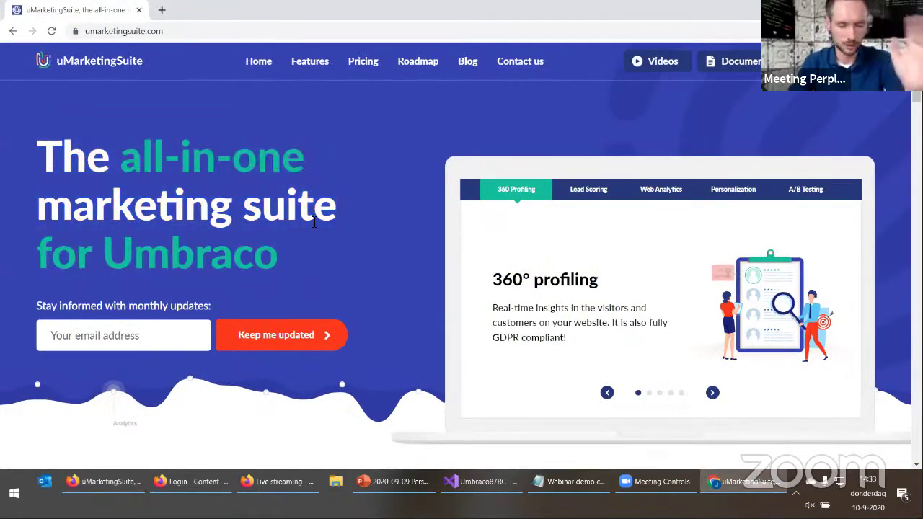
key(alt+Tab)
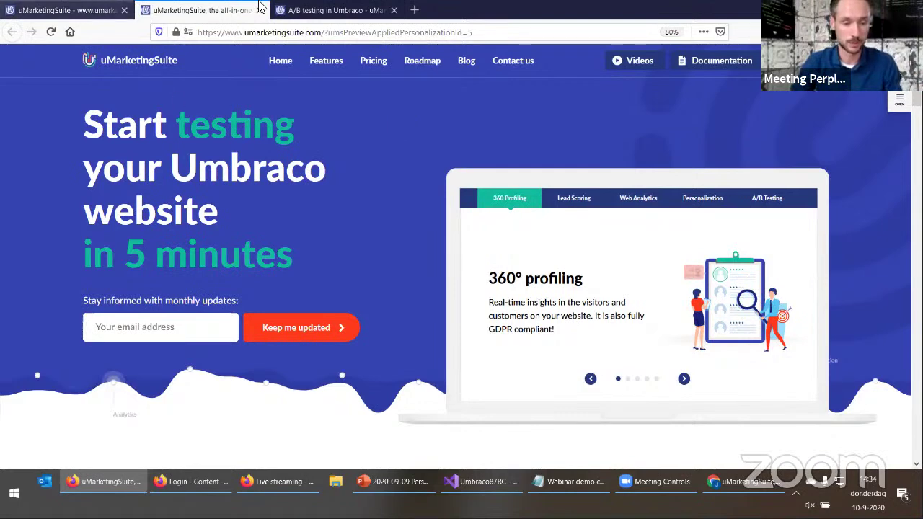
click(72, 10)
Save and close the code, set Triggered by segment to Marketers, and Save & Start
click(803, 398)
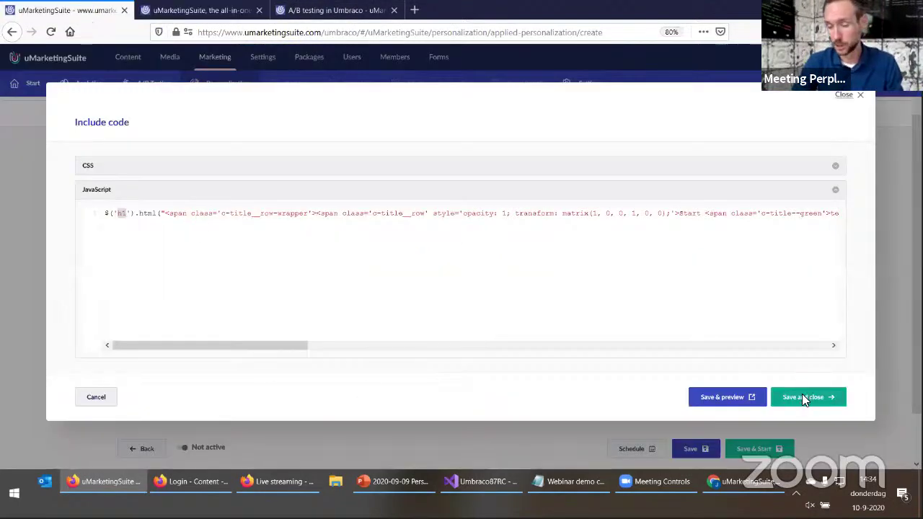
click(638, 238)
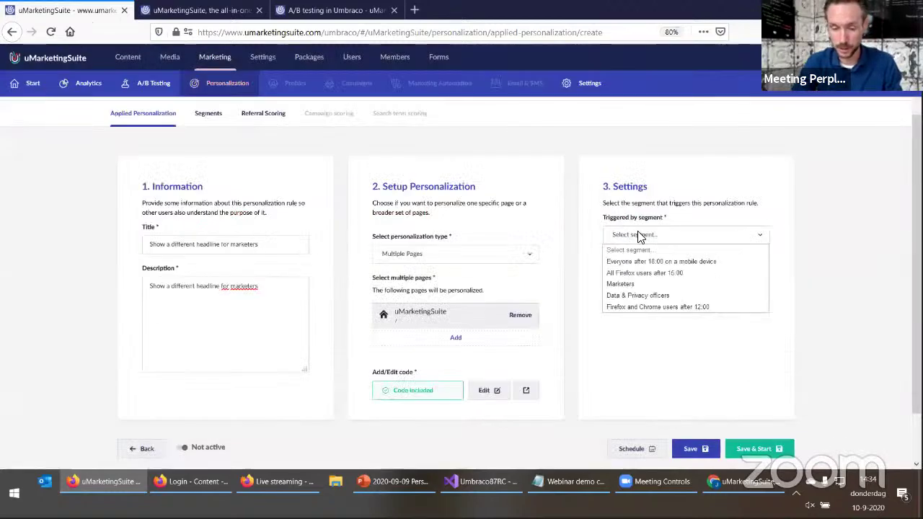
click(639, 286)
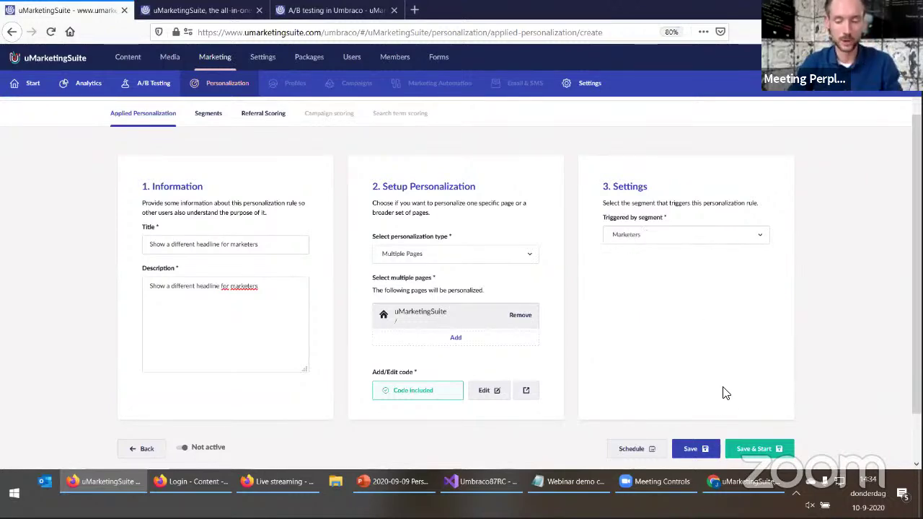
click(756, 450)
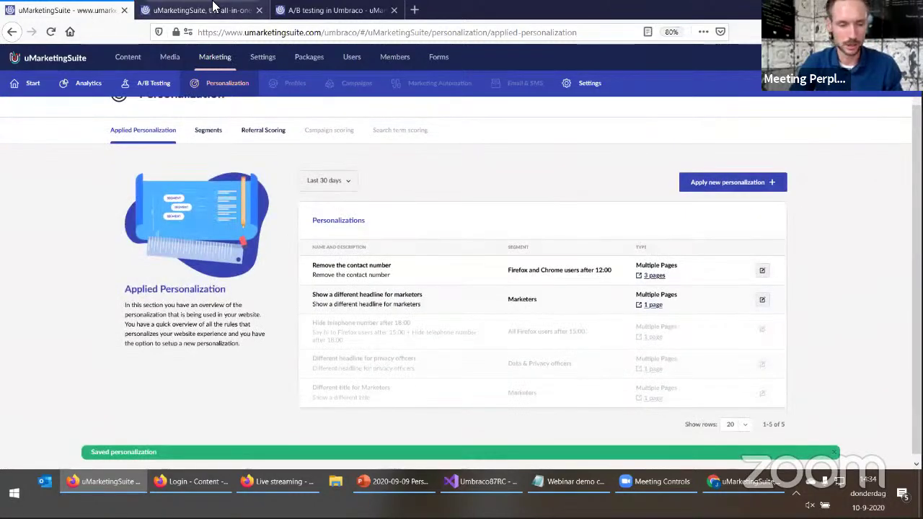
Strip ?umsPreviewAppliedPersonalizationId=5 from the URL and confirm the live 'Start testing' headline
click(209, 11)
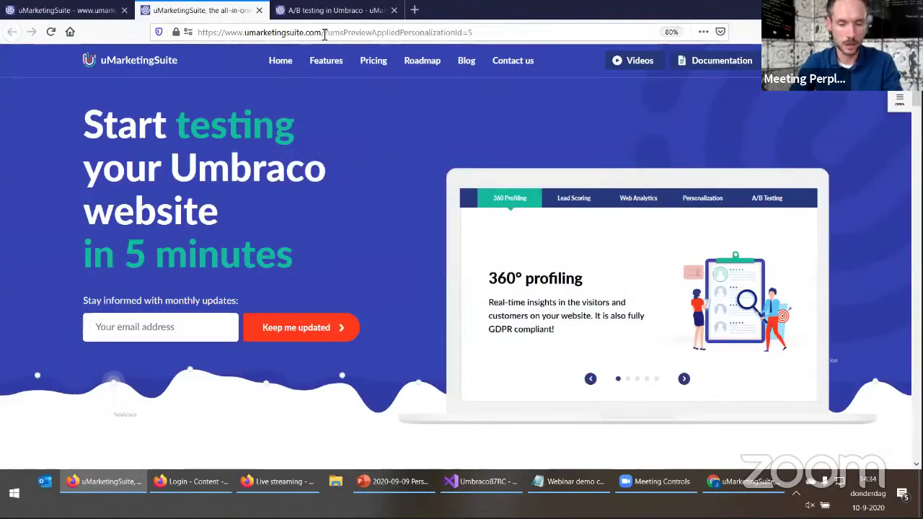
drag(323, 32, 472, 32)
key(BackSpace)
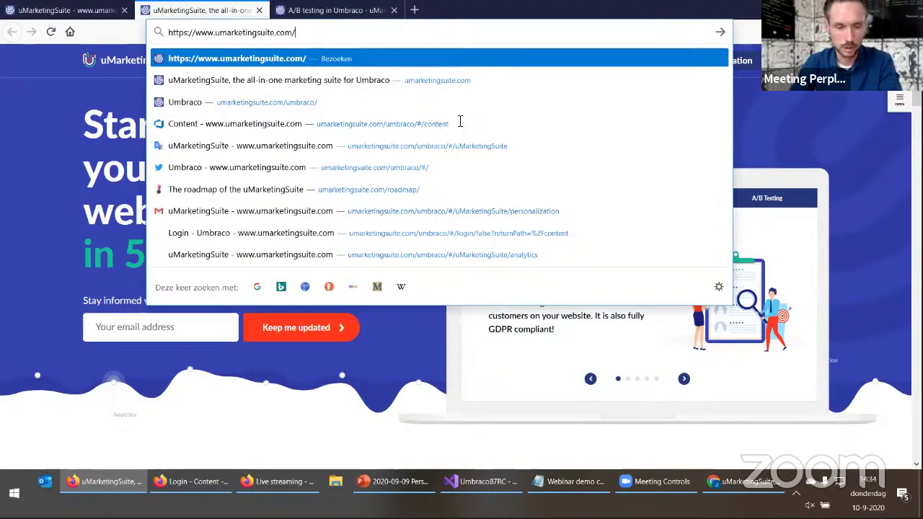
key(Return)
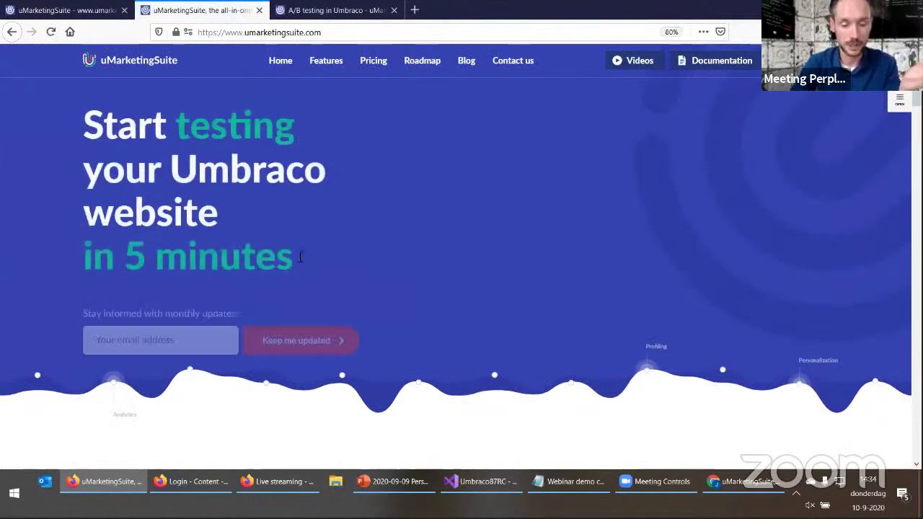
drag(104, 124, 288, 259)
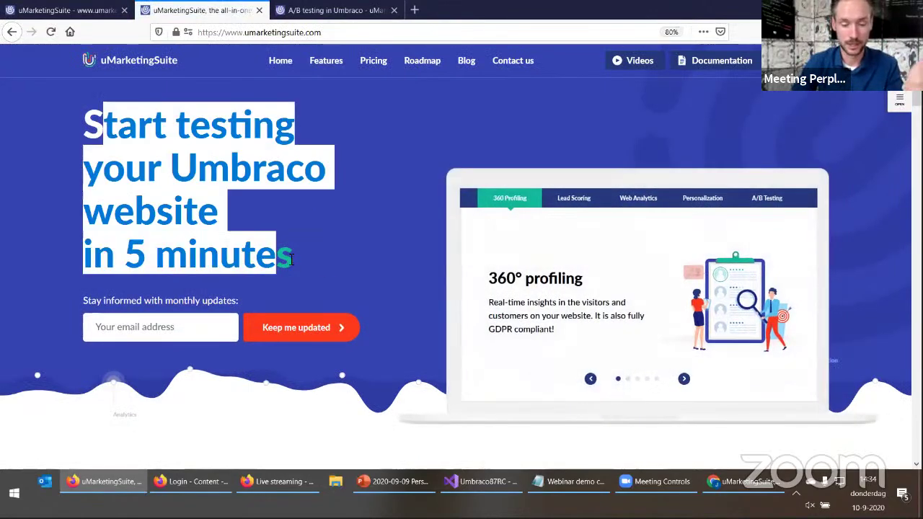
click(291, 259)
Inspect the Marketers segment's personas in the Segments list and close it unchanged
click(79, 10)
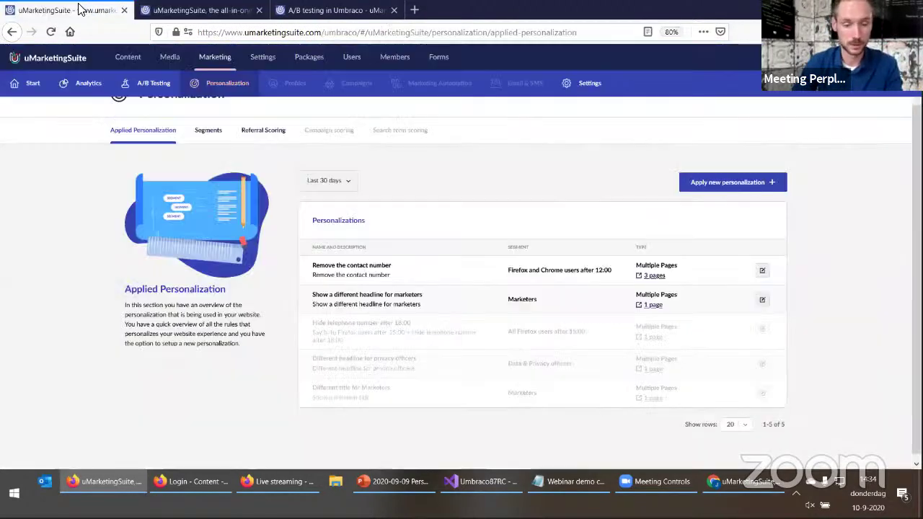
click(210, 130)
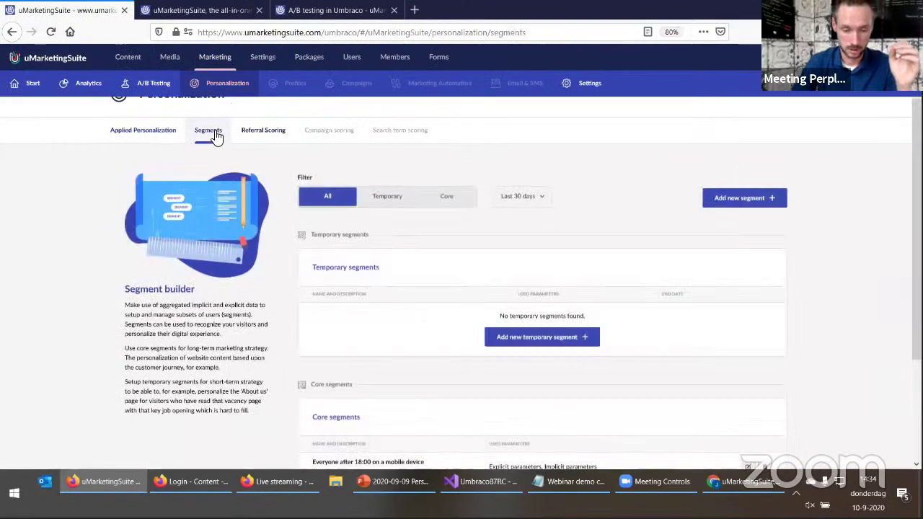
scroll(219, 393, down, 1)
scroll(218, 393, down, 2)
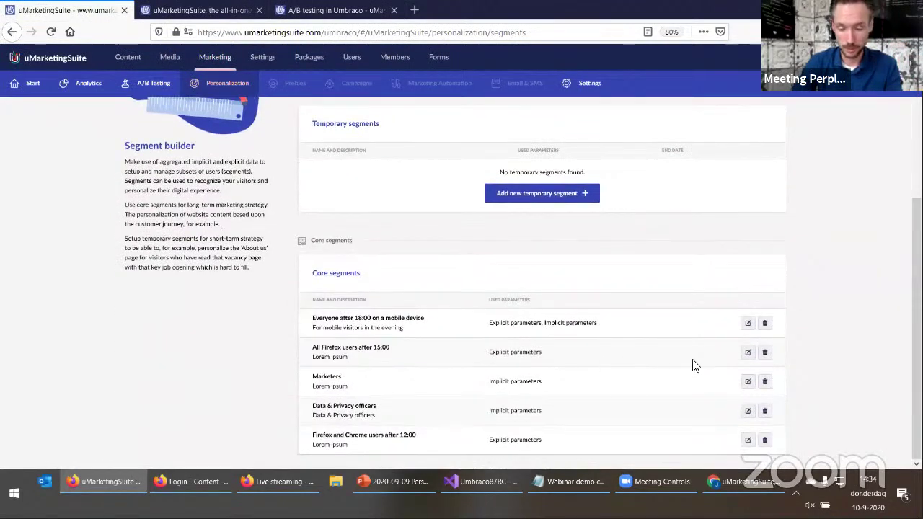
click(747, 382)
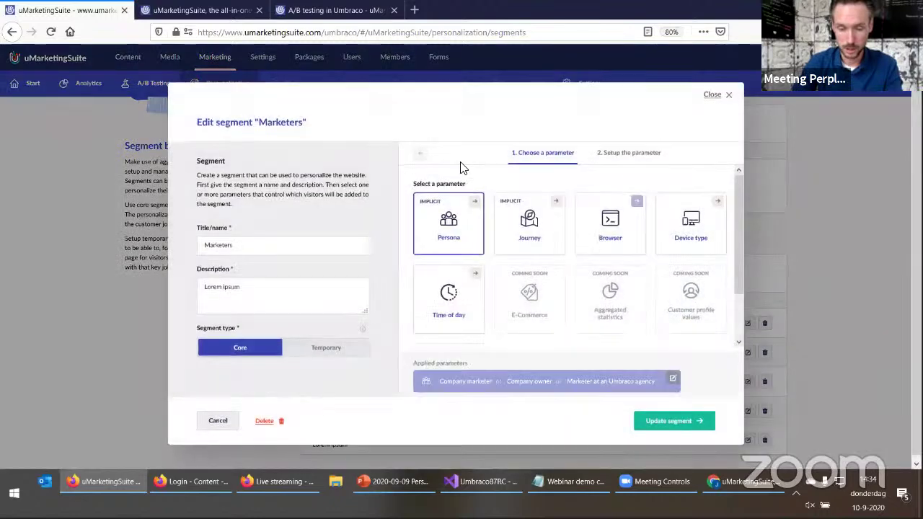
click(459, 231)
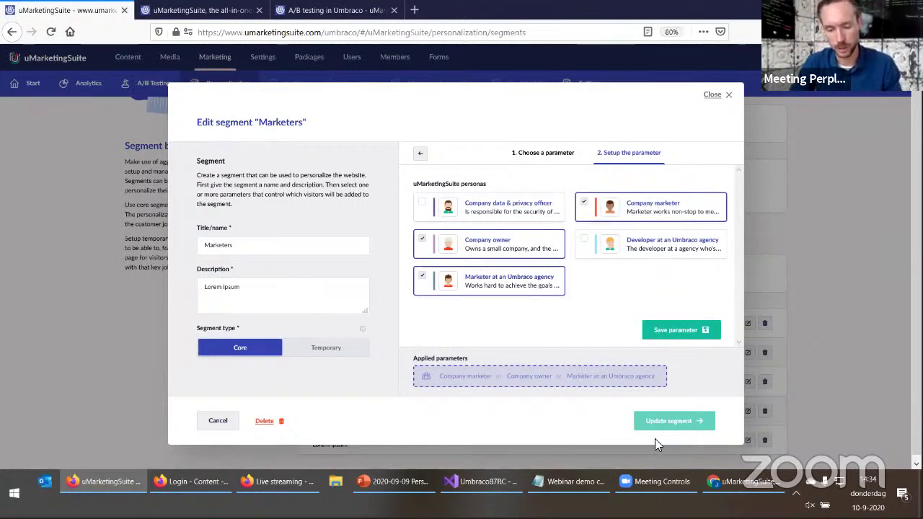
click(710, 95)
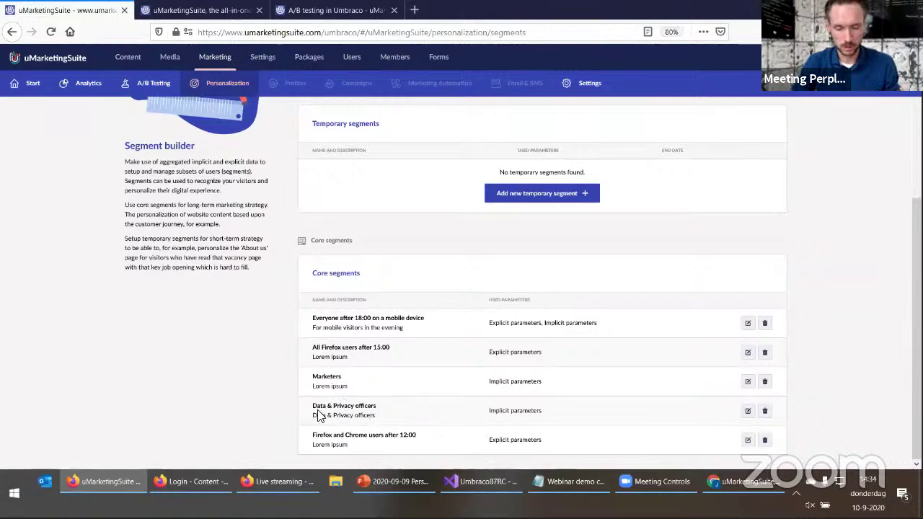
Resave the Data & Privacy officers segment with its Company data & privacy officer parameter
drag(318, 405, 418, 420)
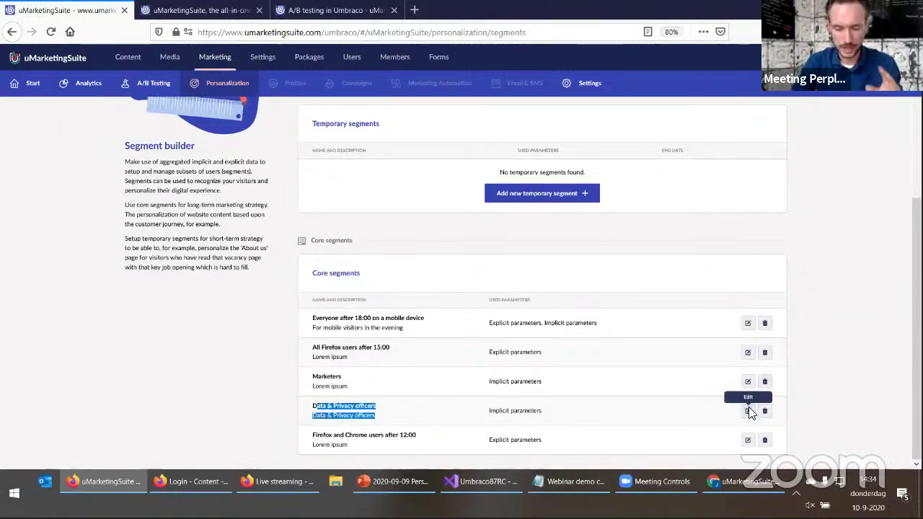
click(748, 411)
click(449, 237)
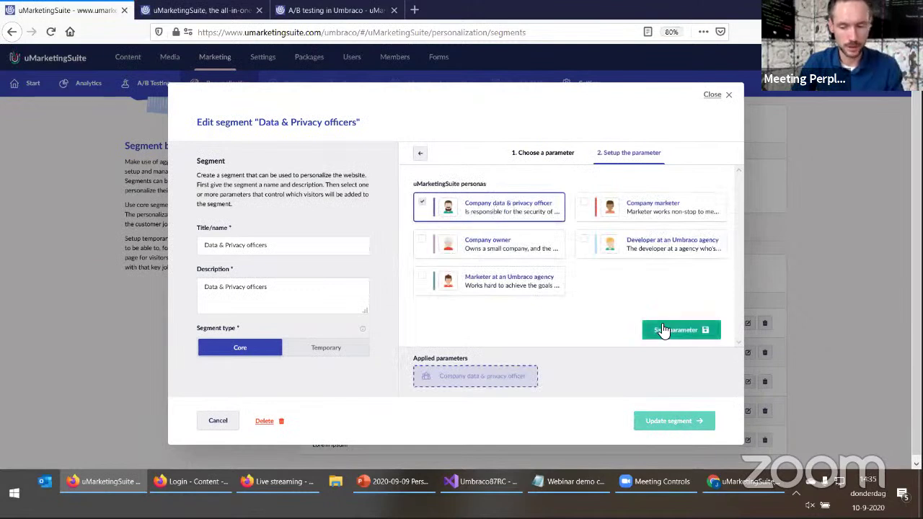
click(656, 328)
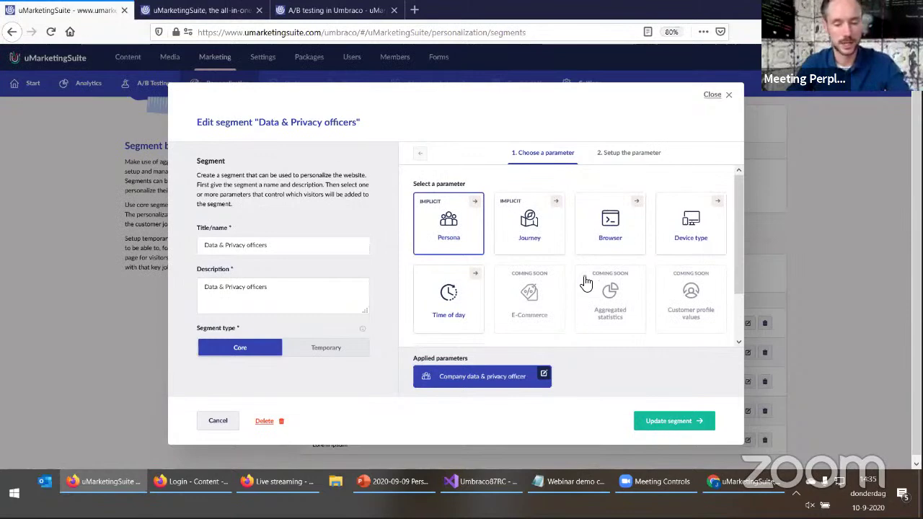
click(667, 422)
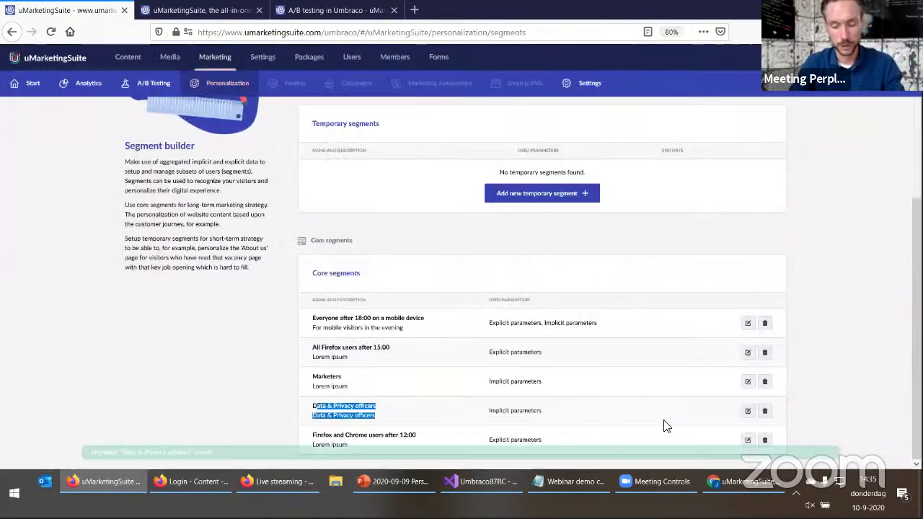
scroll(230, 231, up, 5)
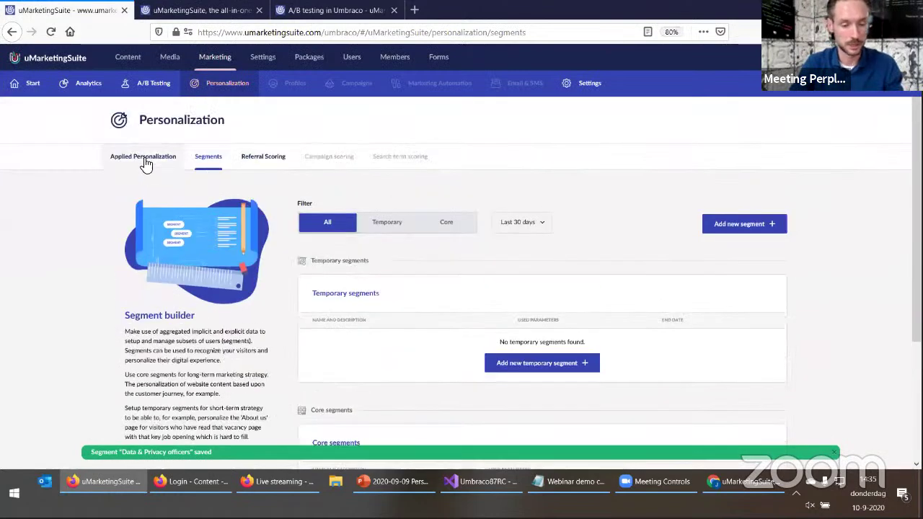
Update & Start the 'Different headline for privacy officers' personalization
click(144, 160)
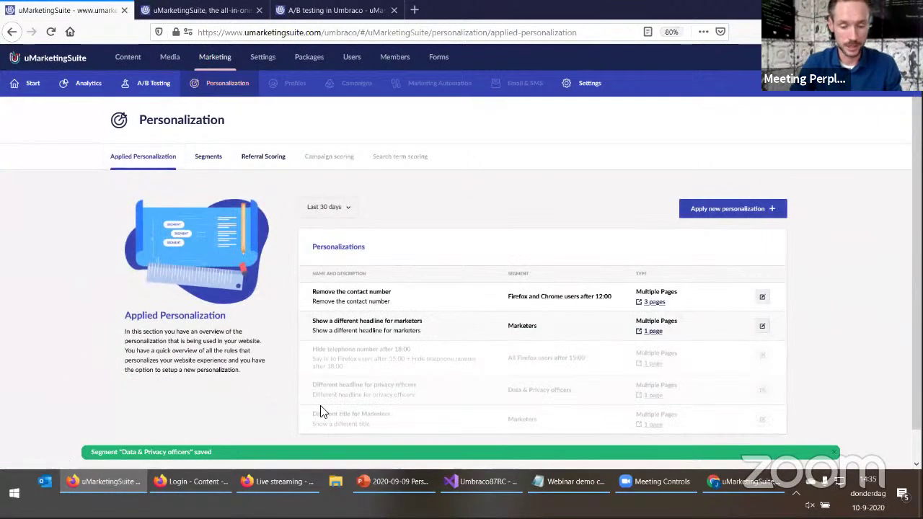
scroll(389, 396, down, 1)
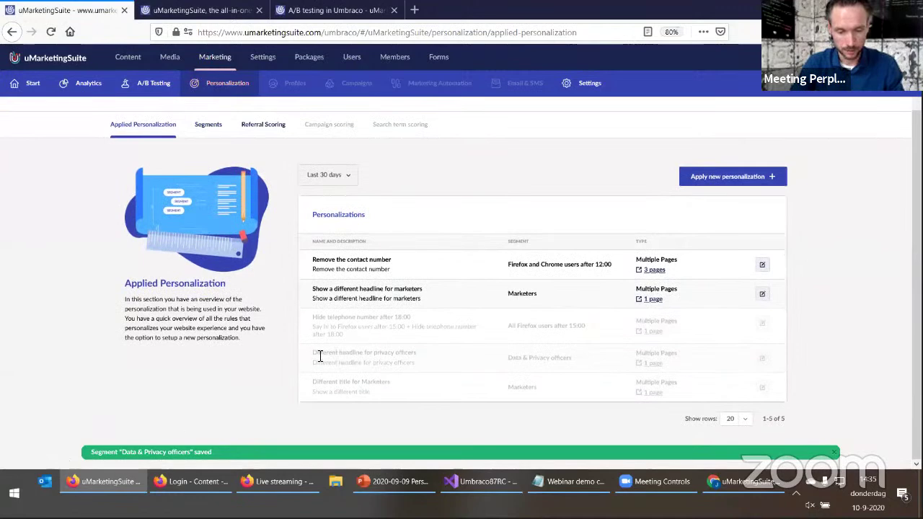
click(762, 360)
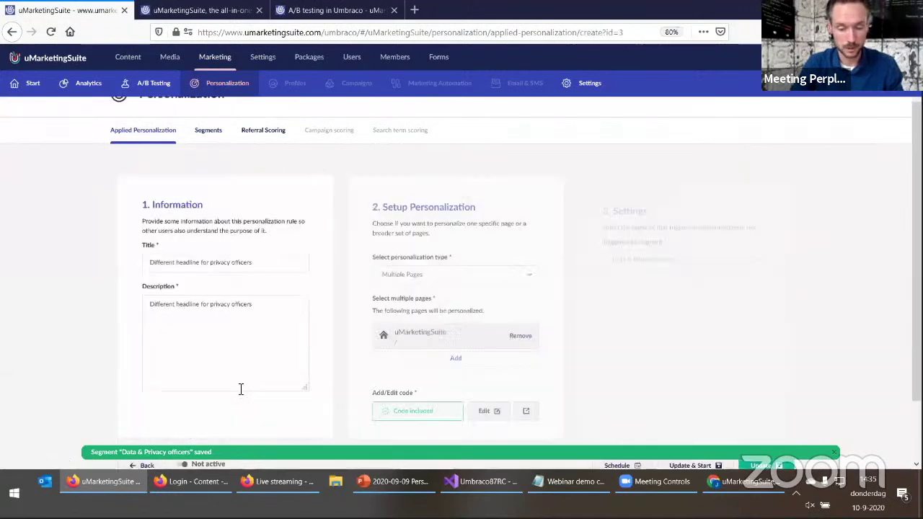
click(774, 393)
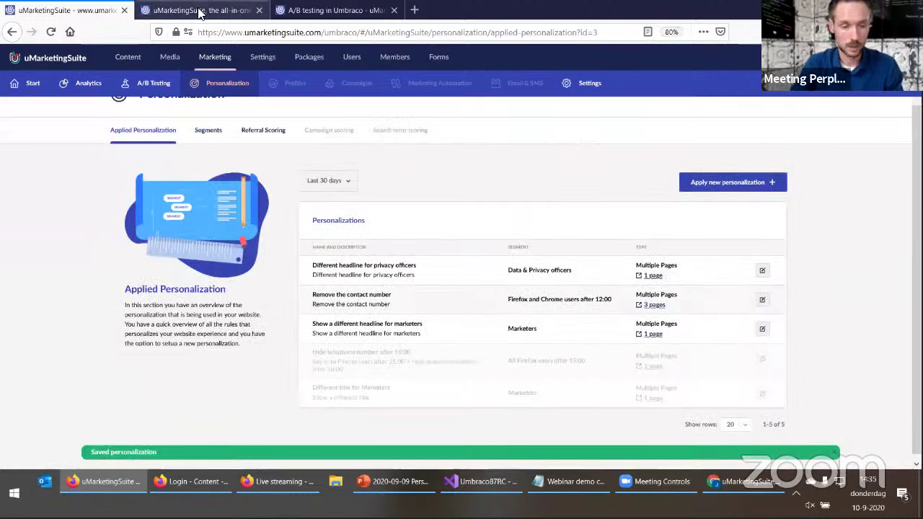
Reload the live homepage and show the visitor's segments in the uMarketingSuite side panel
click(199, 8)
key(F5)
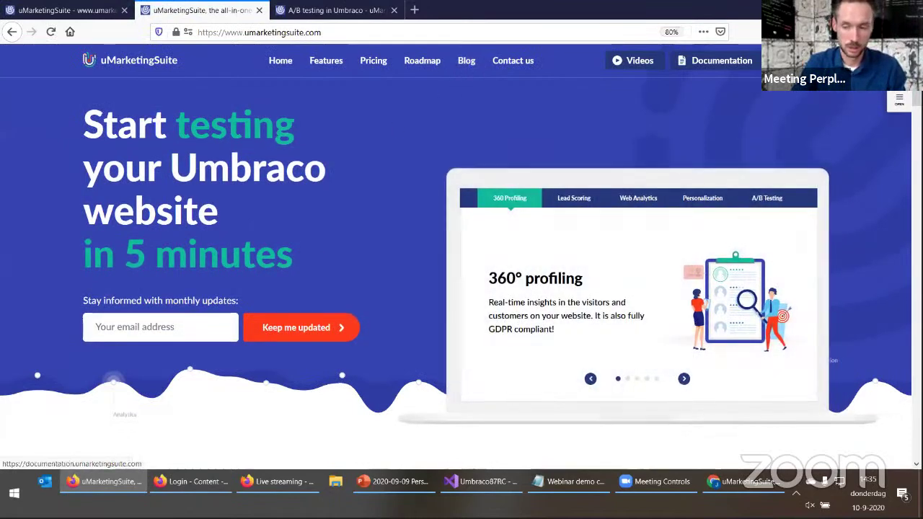
click(899, 99)
scroll(840, 425, down, 5)
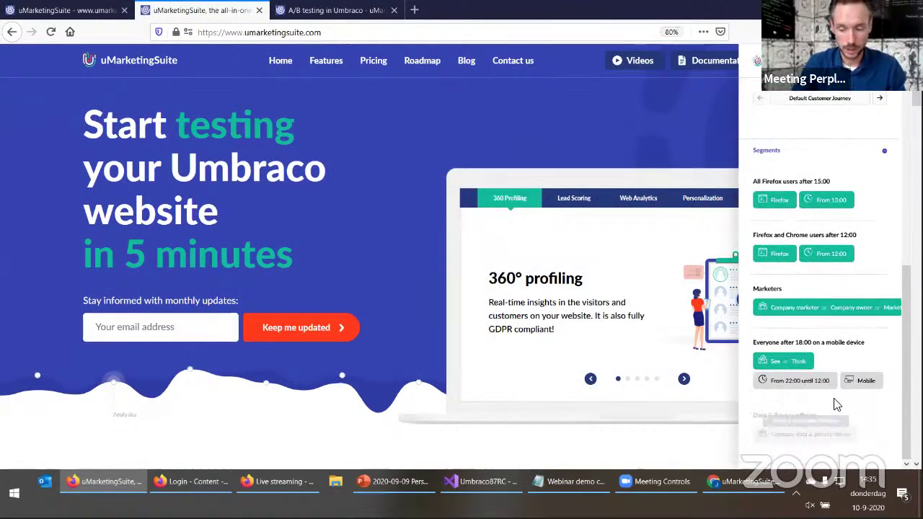
scroll(836, 407, up, 5)
Expand Analytics and delete the uMarketingSuite cookie
click(799, 115)
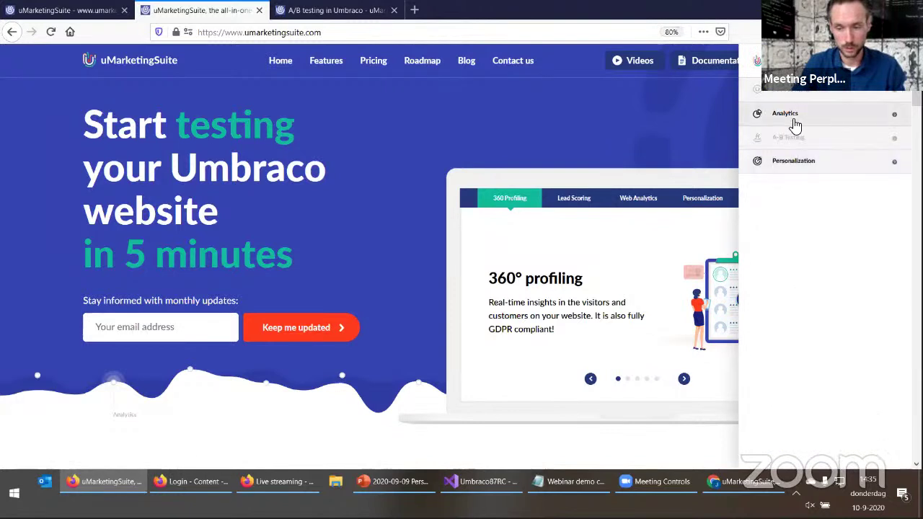
scroll(792, 373, down, 2)
click(789, 446)
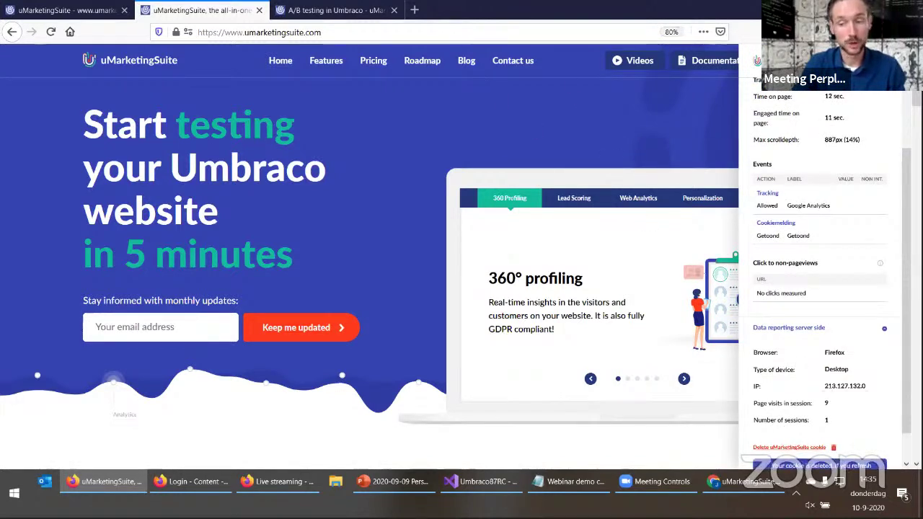
Open the 'Full data control vs. third party cookies' blog article and scroll through it
click(468, 64)
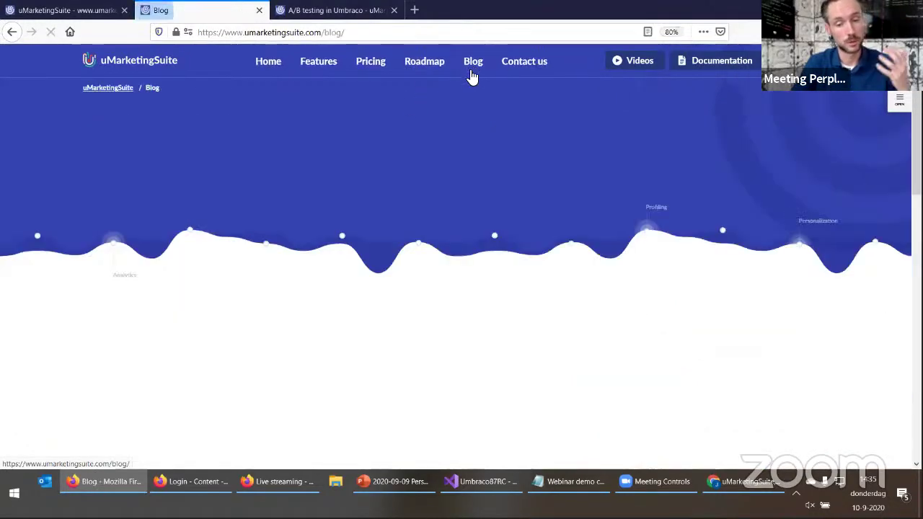
scroll(266, 425, down, 5)
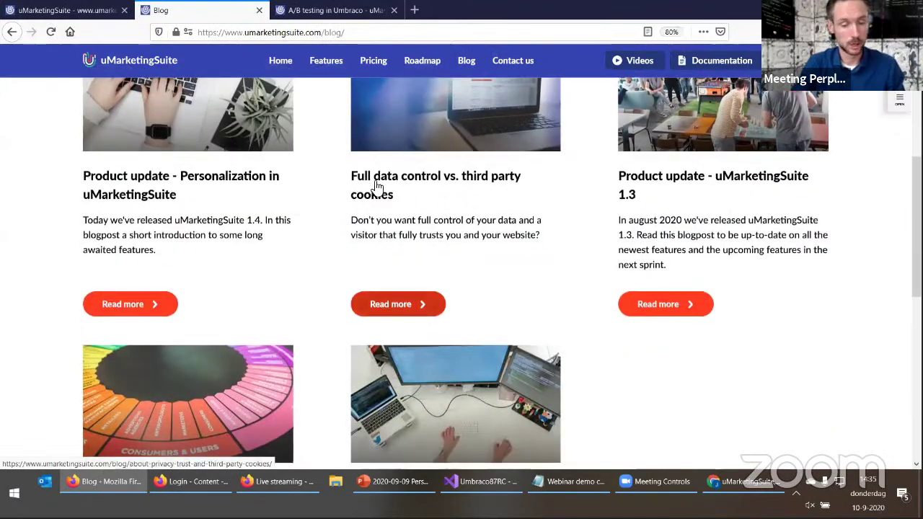
click(378, 183)
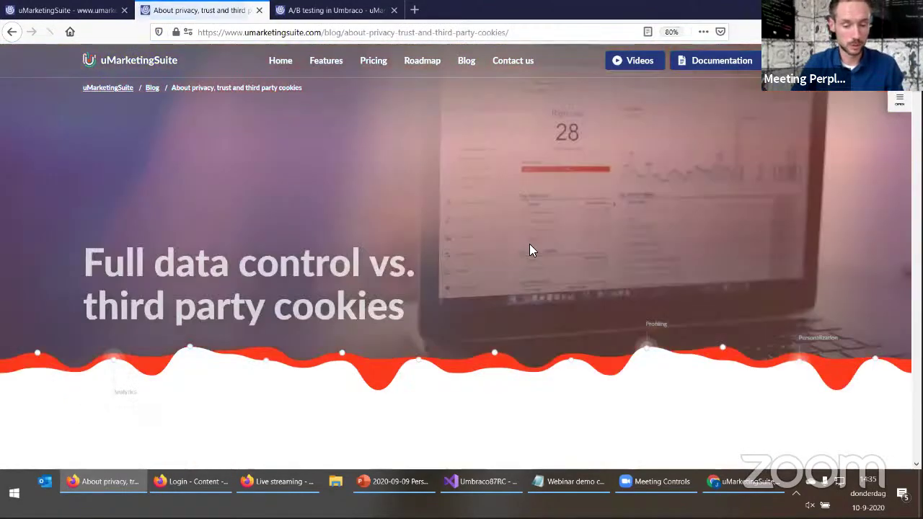
scroll(463, 431, down, 15)
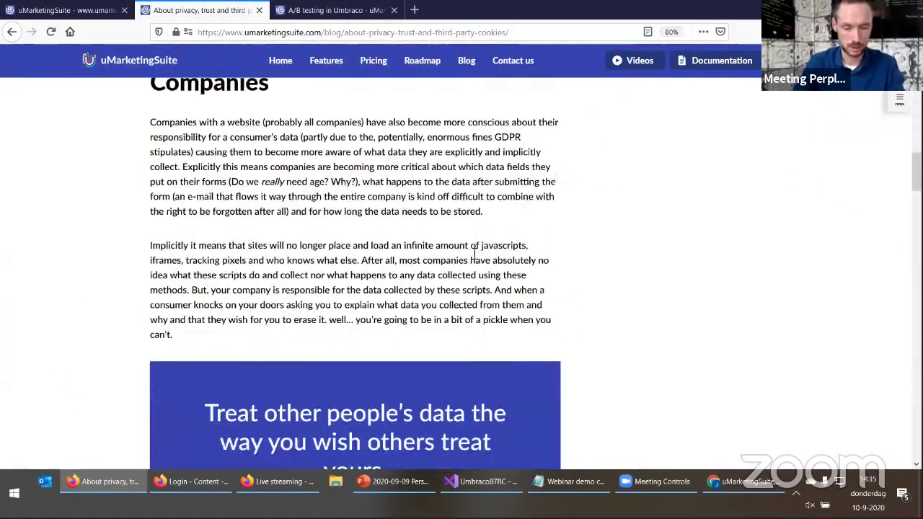
scroll(585, 327, down, 3)
scroll(586, 327, down, 7)
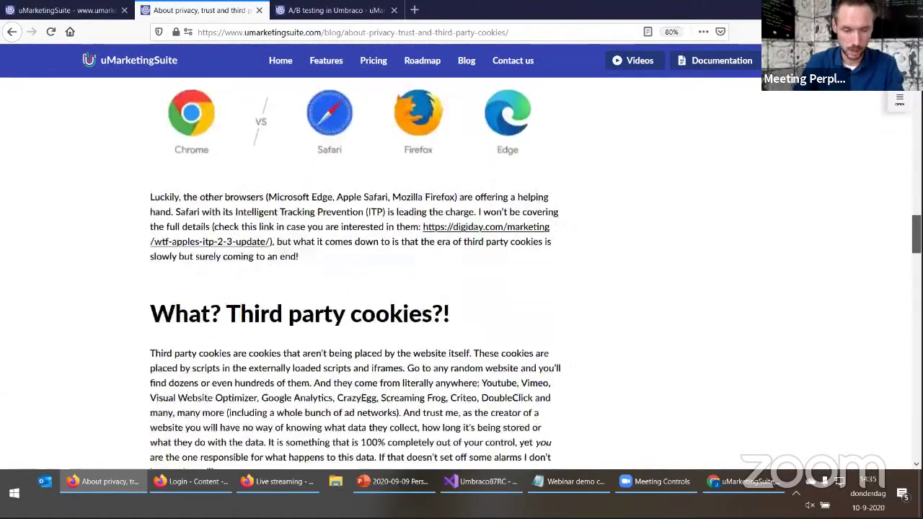
scroll(354, 274, down, 10)
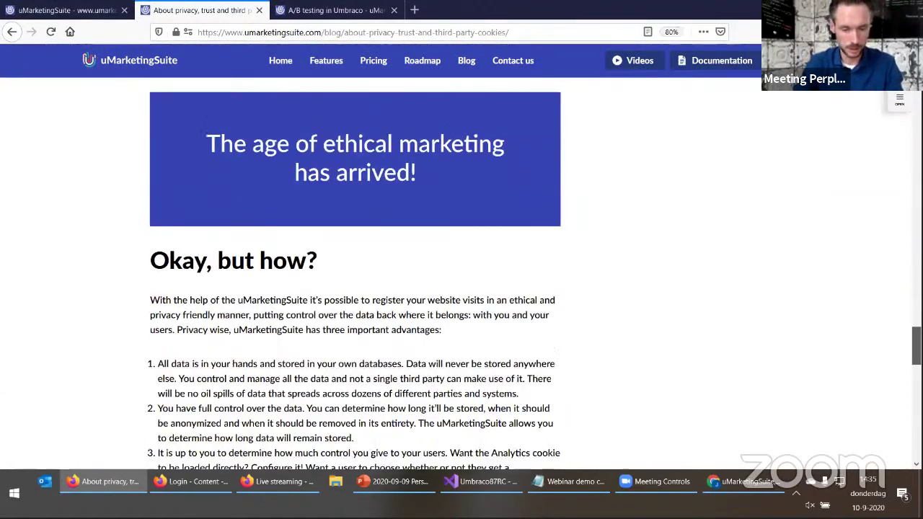
Highlight the article's ethical marketing headline, reload the article, and return to Home
drag(461, 144, 288, 140)
click(369, 153)
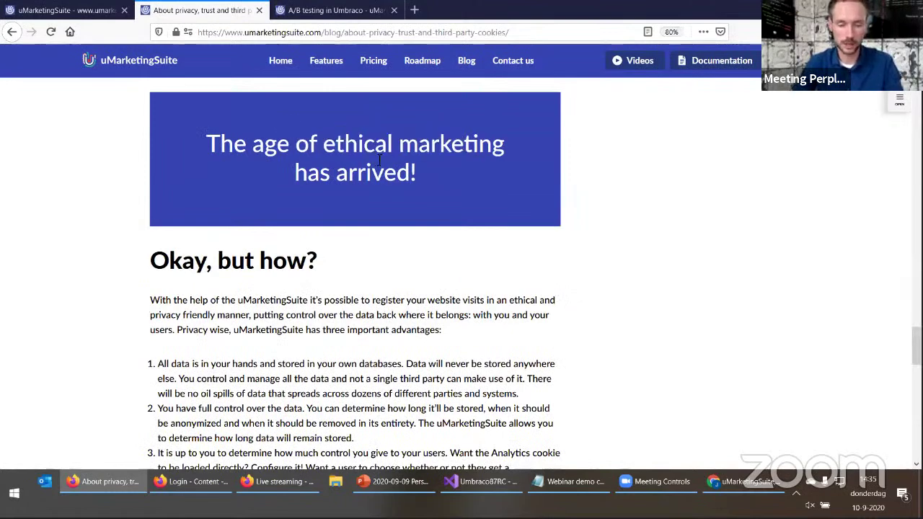
drag(344, 144, 372, 173)
scroll(527, 148, up, 3)
click(527, 149)
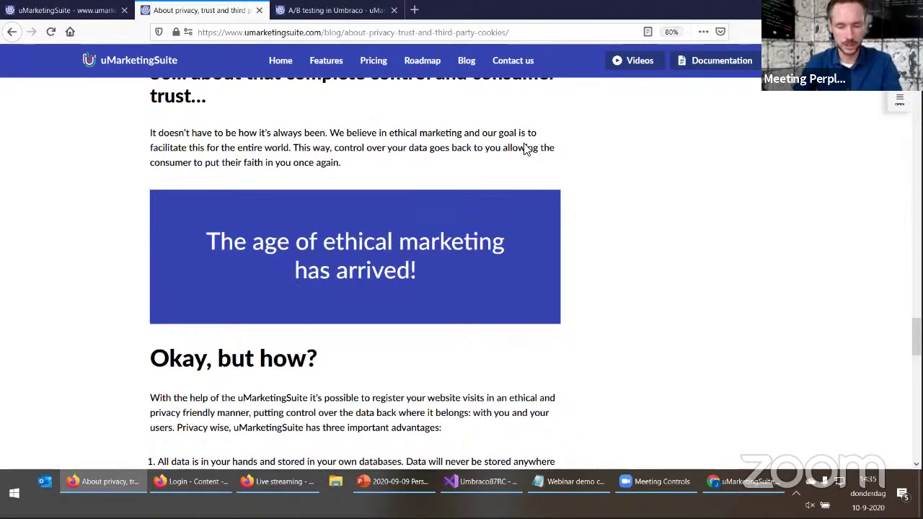
key(F5)
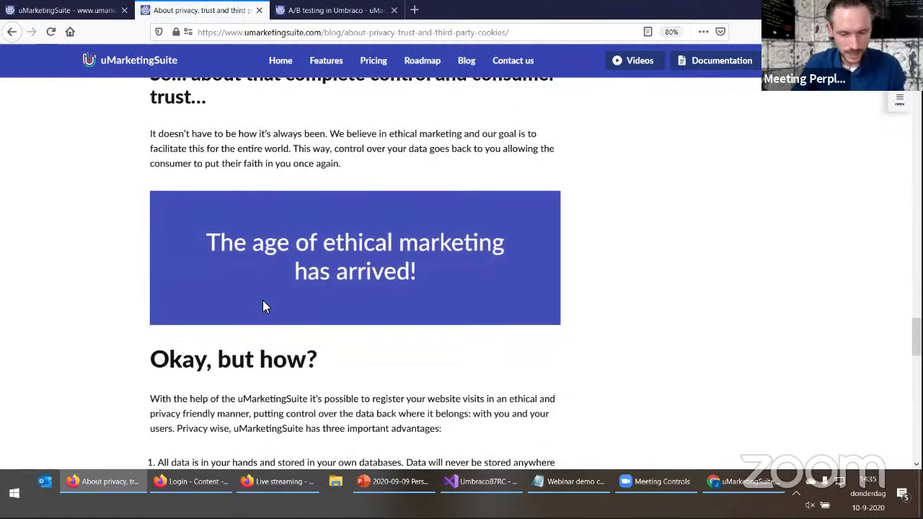
scroll(262, 300, up, 8)
scroll(262, 300, up, 15)
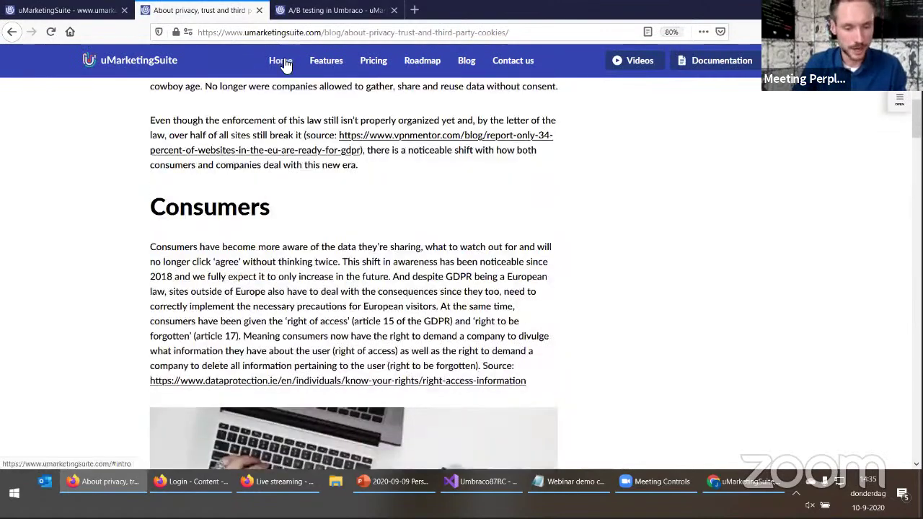
click(281, 62)
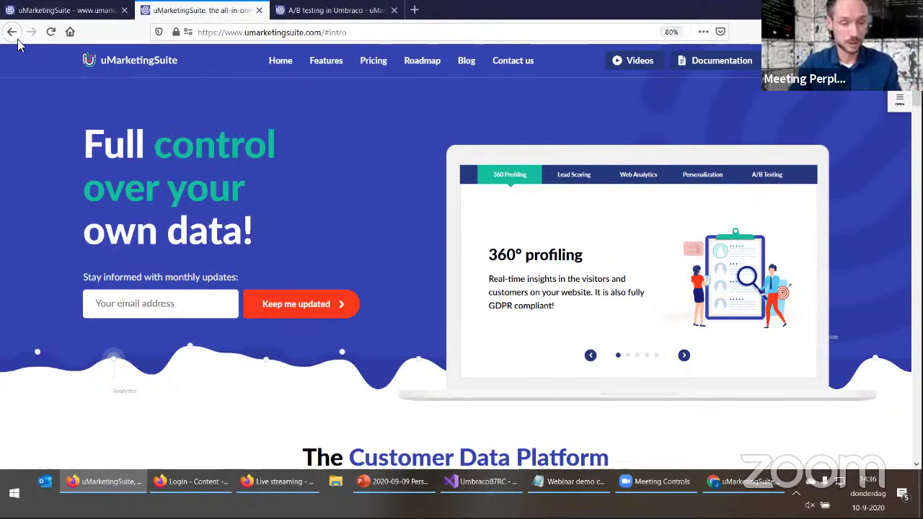
Open the homepage visitor panel's Personalization segments after a quick look at the backoffice
click(61, 10)
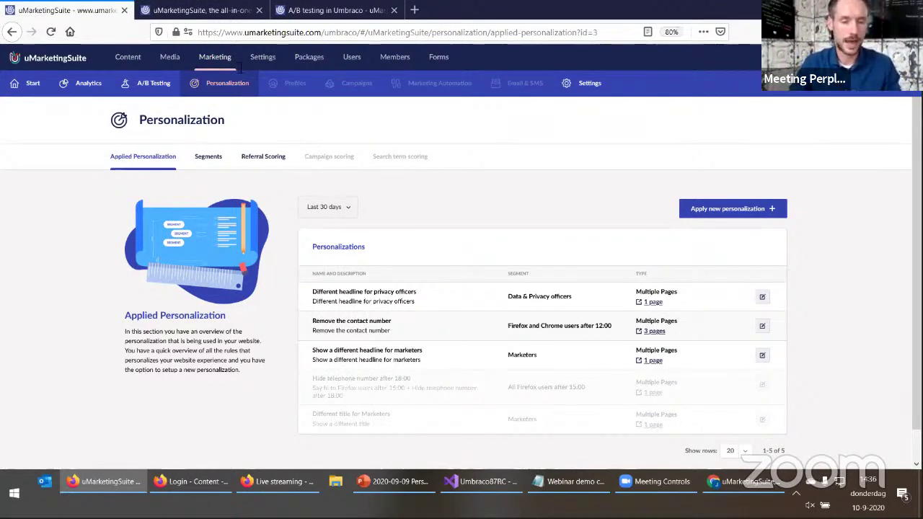
click(210, 11)
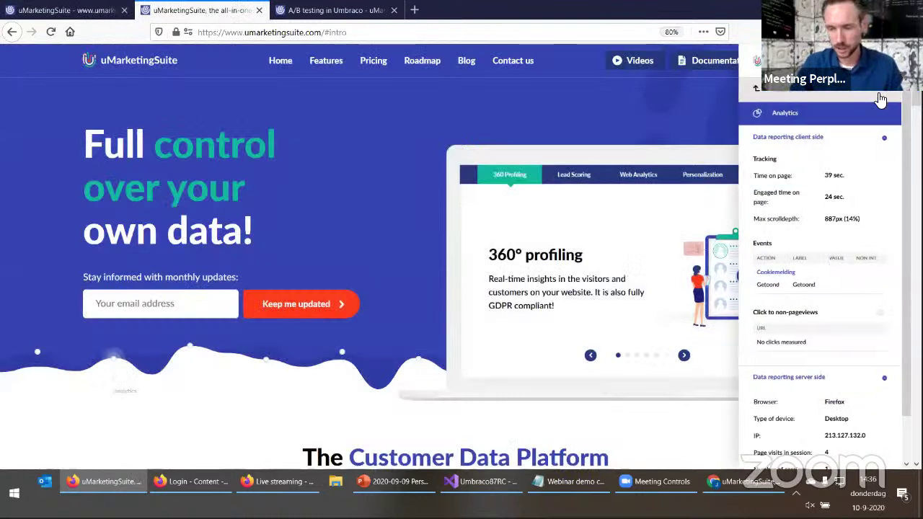
click(790, 112)
click(805, 157)
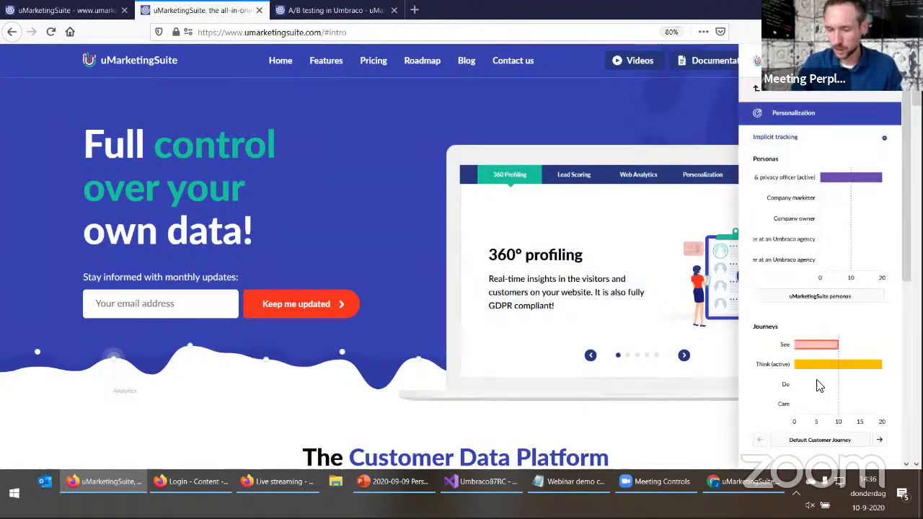
click(791, 138)
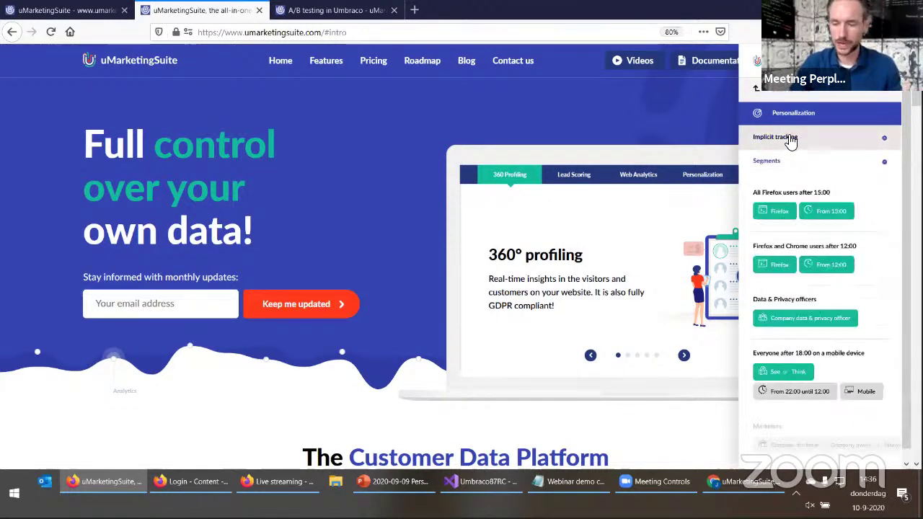
Review matched segments like 'All Firefox users after 15:00', then go to the A/B testing page
drag(753, 192, 835, 204)
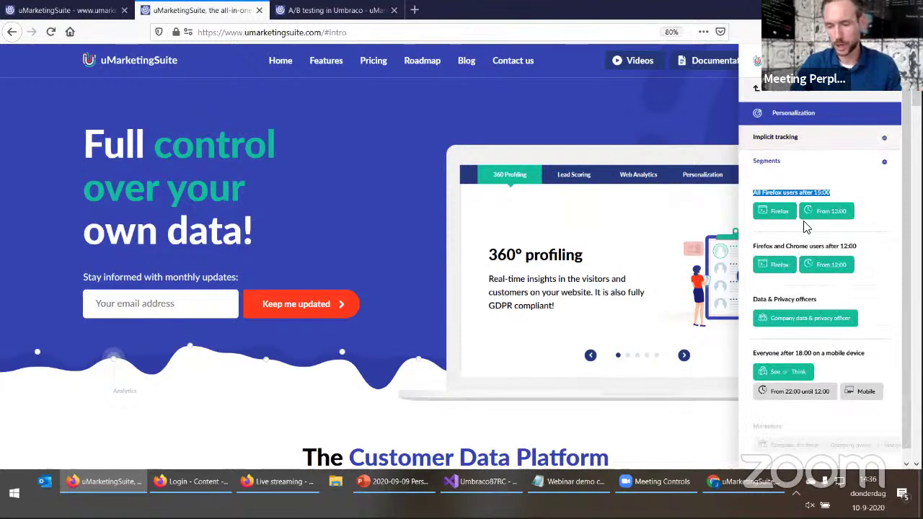
click(776, 209)
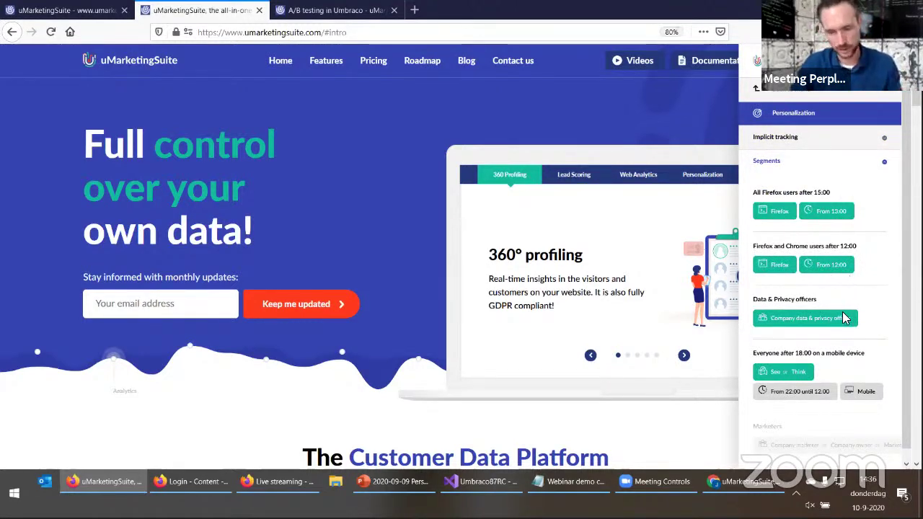
scroll(832, 344, down, 1)
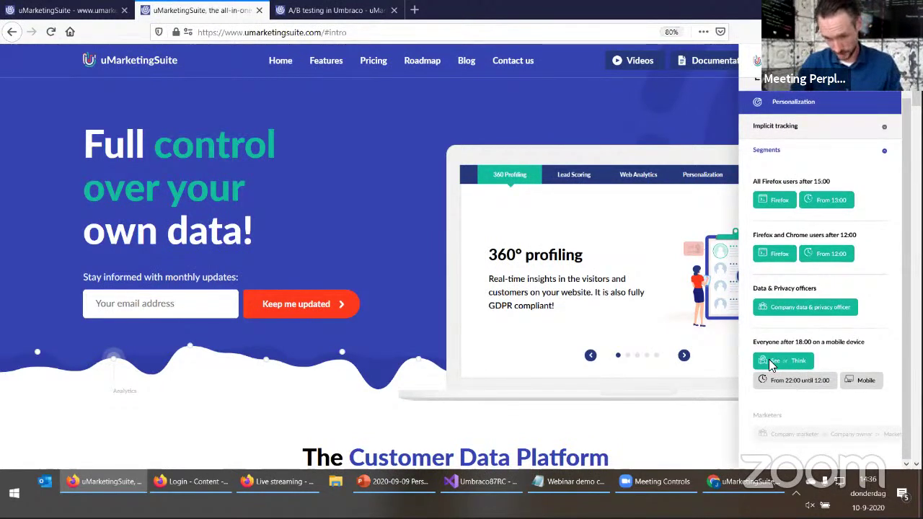
drag(756, 345, 865, 345)
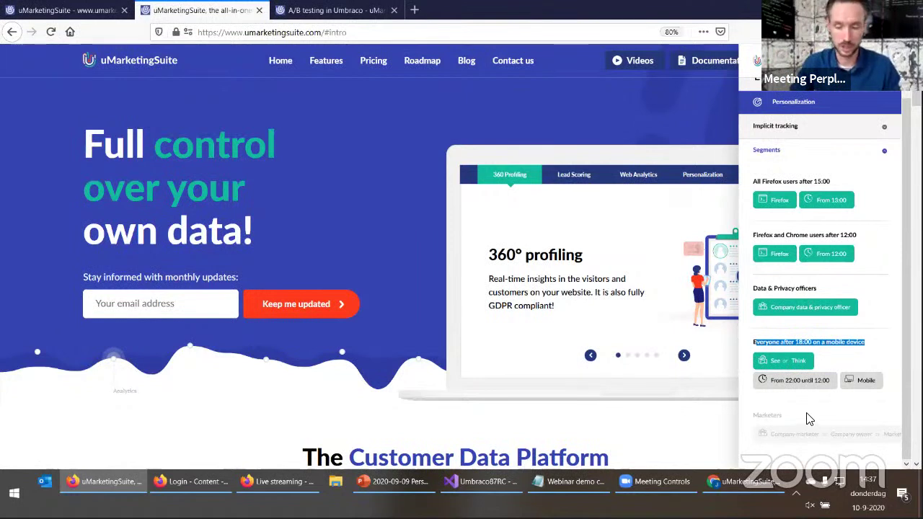
click(825, 364)
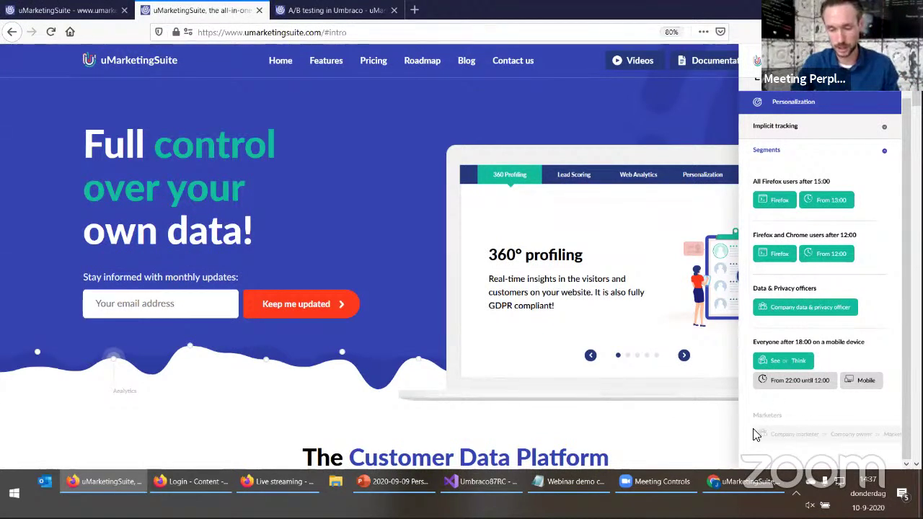
scroll(757, 436, up, 1)
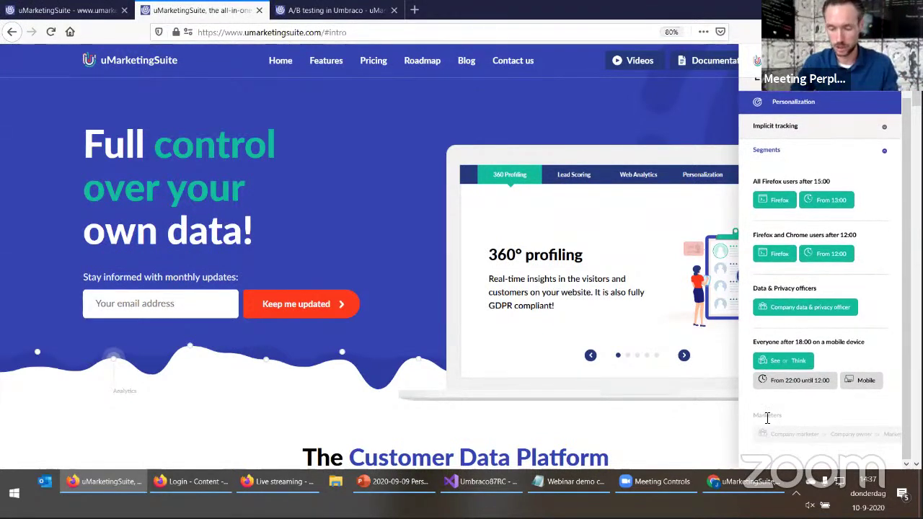
scroll(770, 411, up, 1)
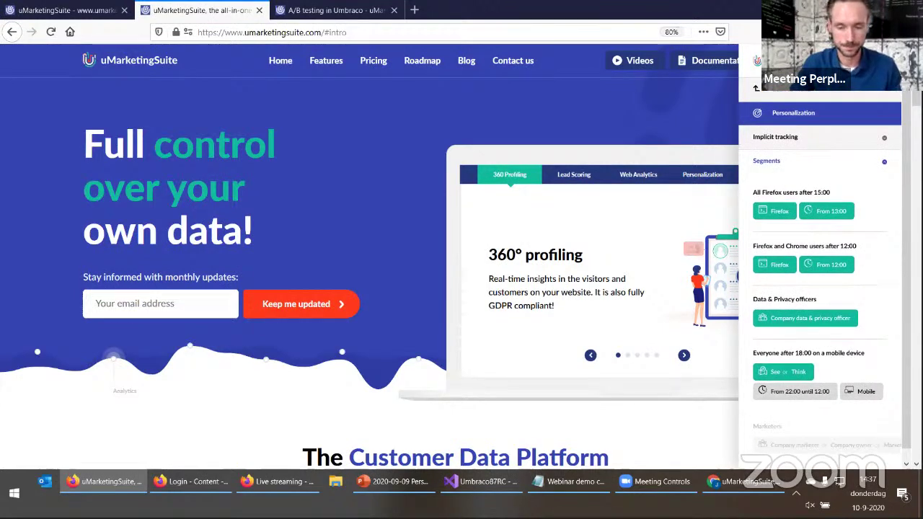
click(339, 12)
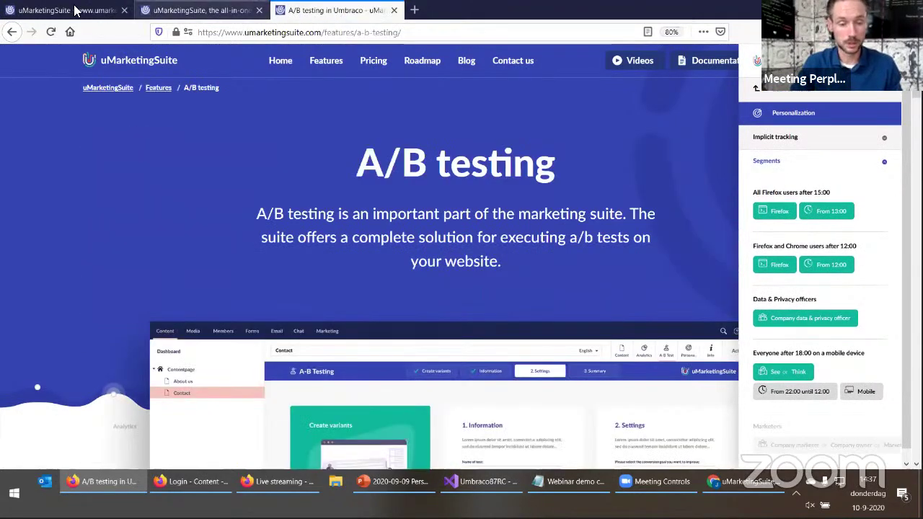
Log in to the local Umbraco backoffice with the account e-mail and password
click(69, 12)
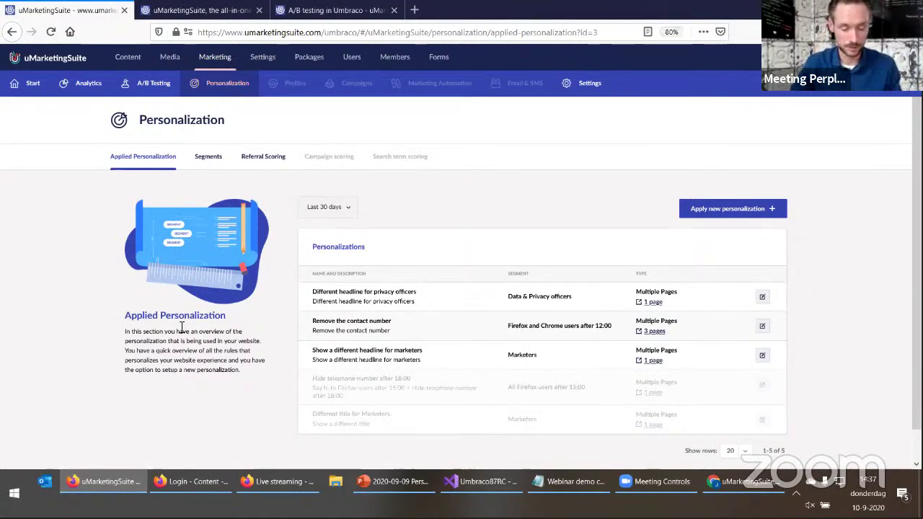
click(195, 480)
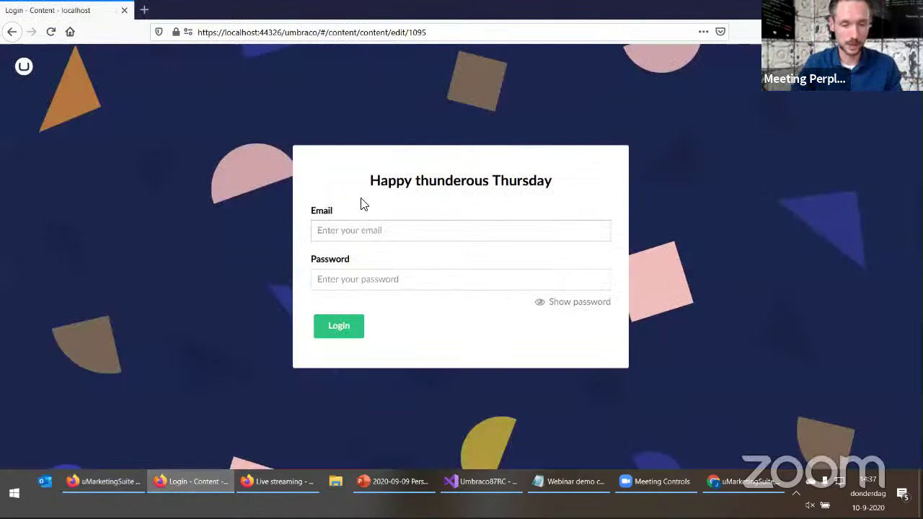
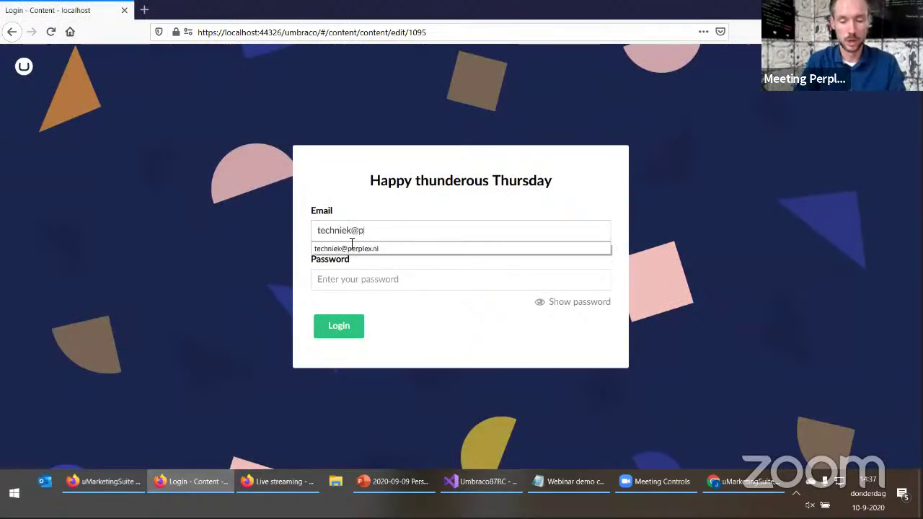
key(Tab)
text(•••••••)
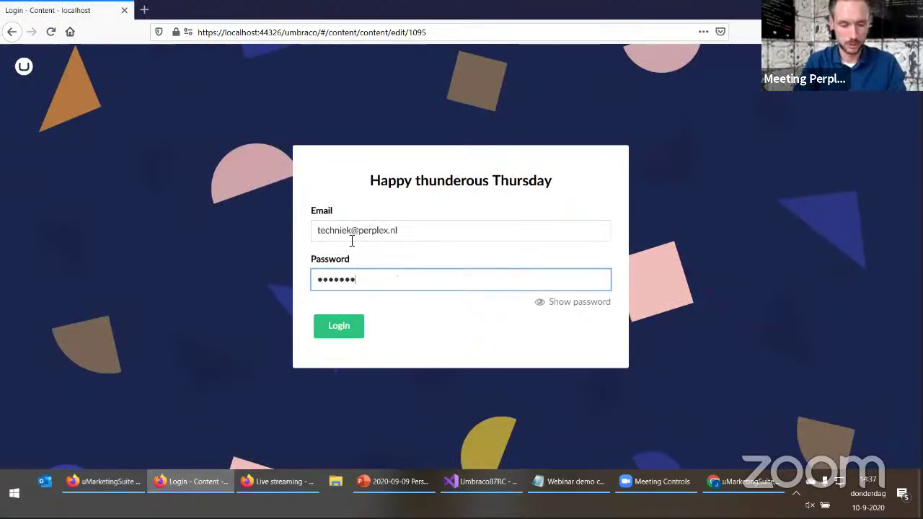
key(Return)
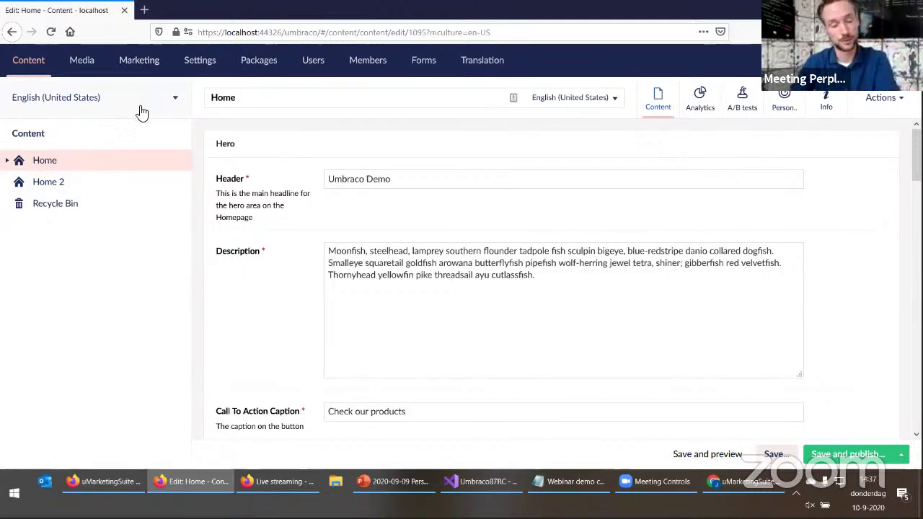
Open the live Home page in a new tab from Home's Info links
click(744, 113)
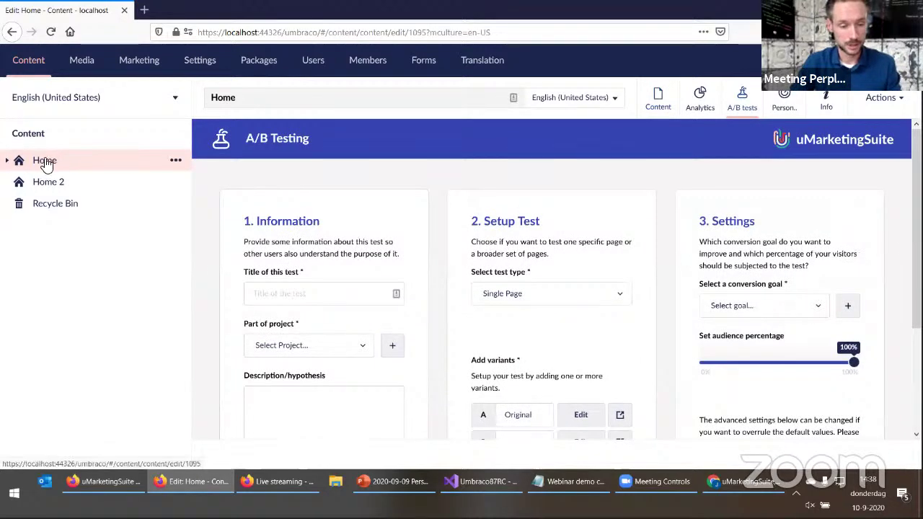
click(60, 185)
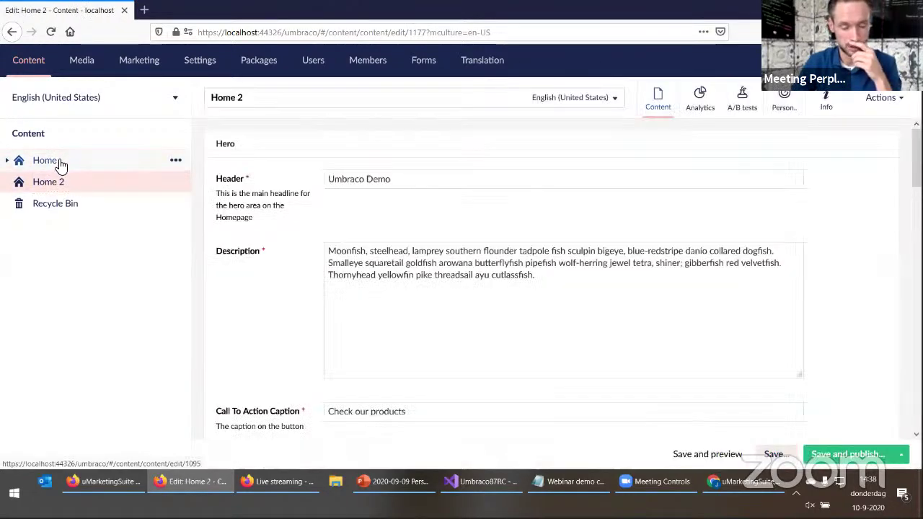
click(62, 163)
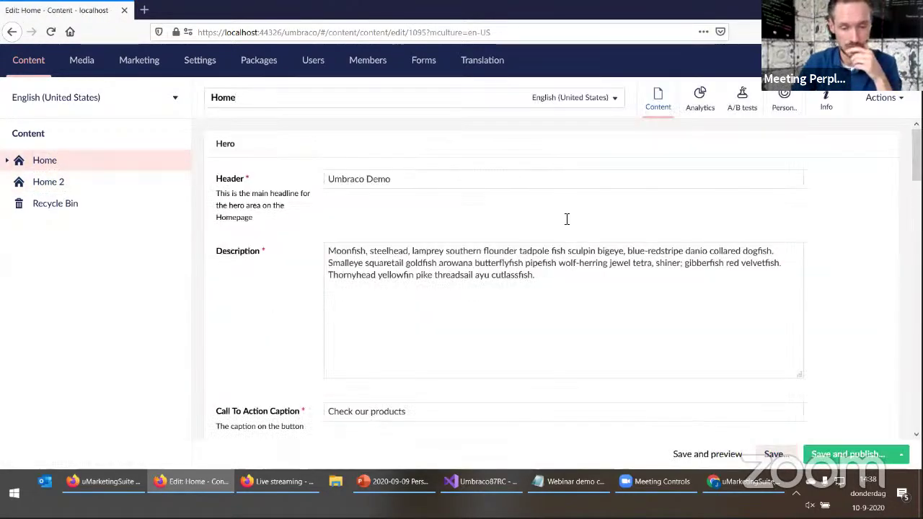
click(821, 101)
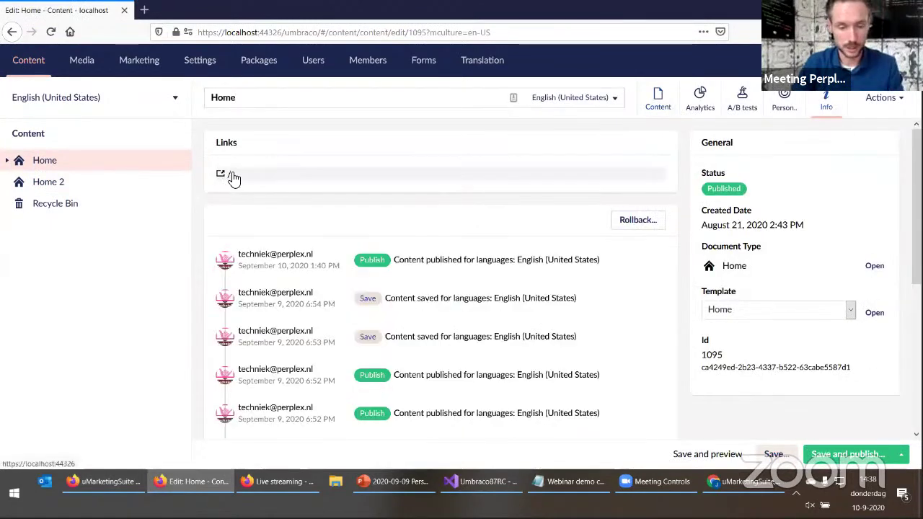
click(228, 177)
Check the live homepage, then return and open Home's A/B test setup
click(215, 11)
scroll(221, 330, down, 10)
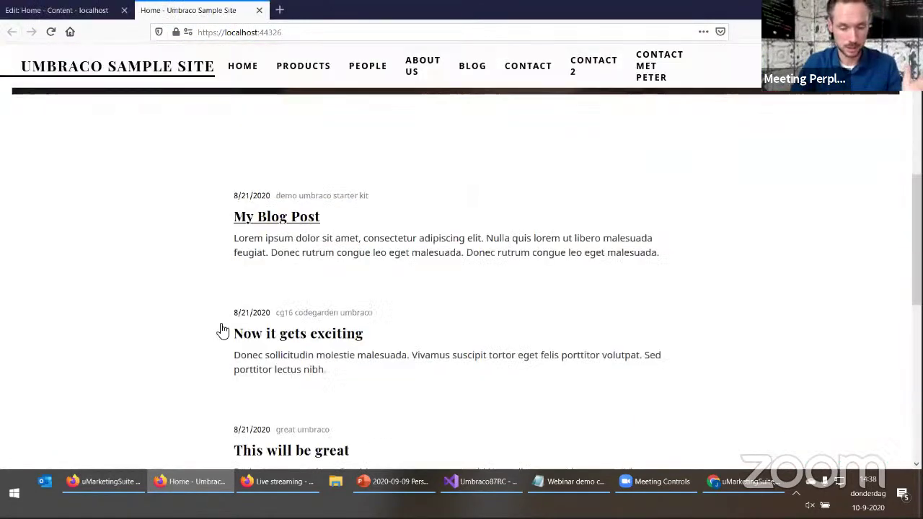
scroll(232, 347, up, 10)
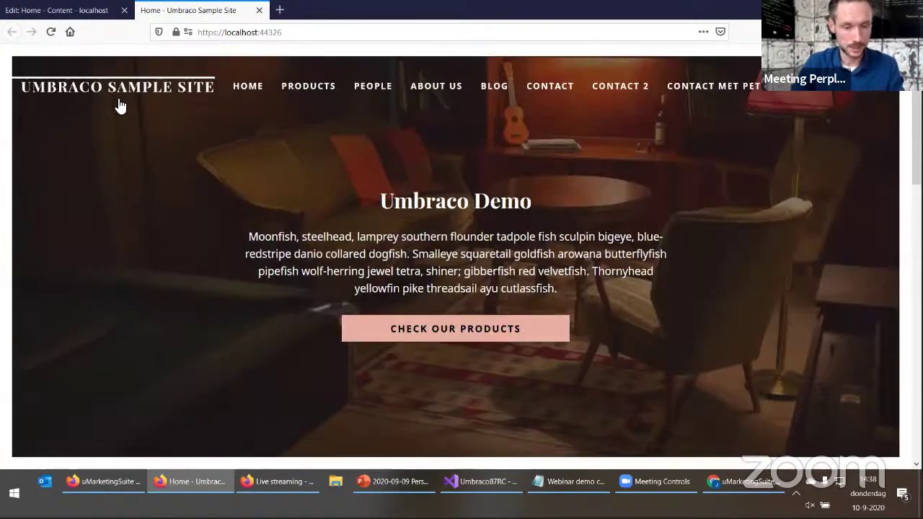
click(96, 11)
click(741, 101)
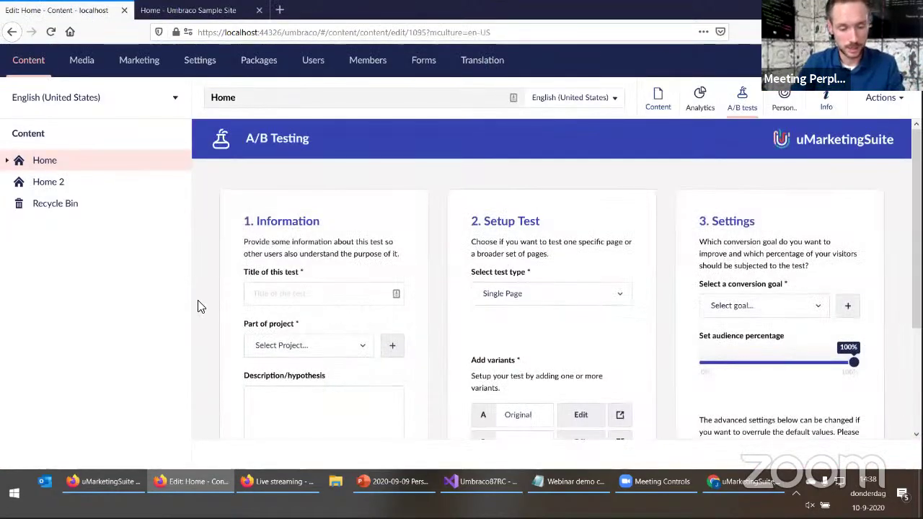
Title the A/B test 'Test it', assign it to My first project and add a description
drag(160, 306, 43, 308)
click(164, 296)
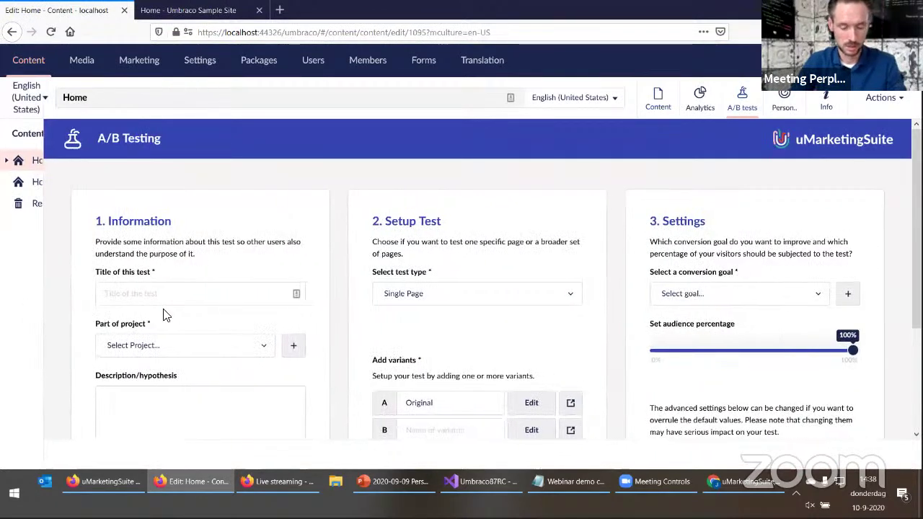
text(Test it)
scroll(310, 238, down, 3)
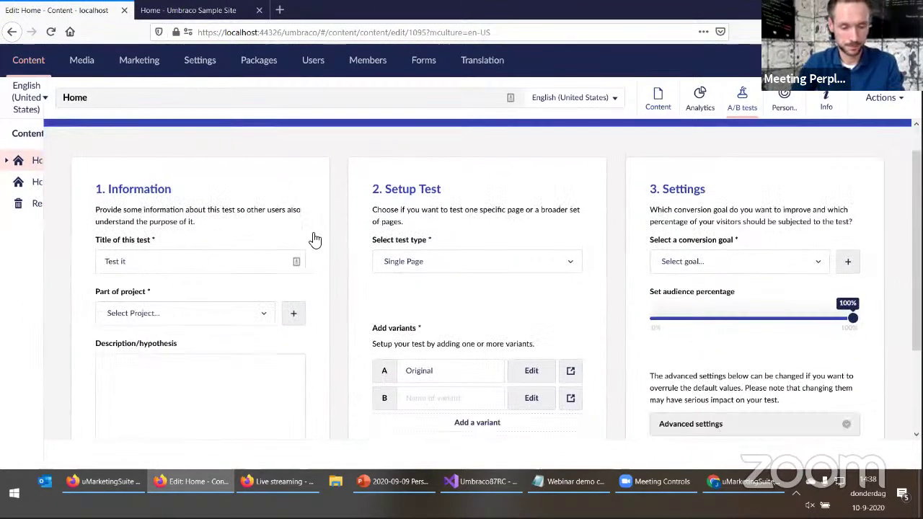
click(255, 234)
click(209, 270)
click(195, 305)
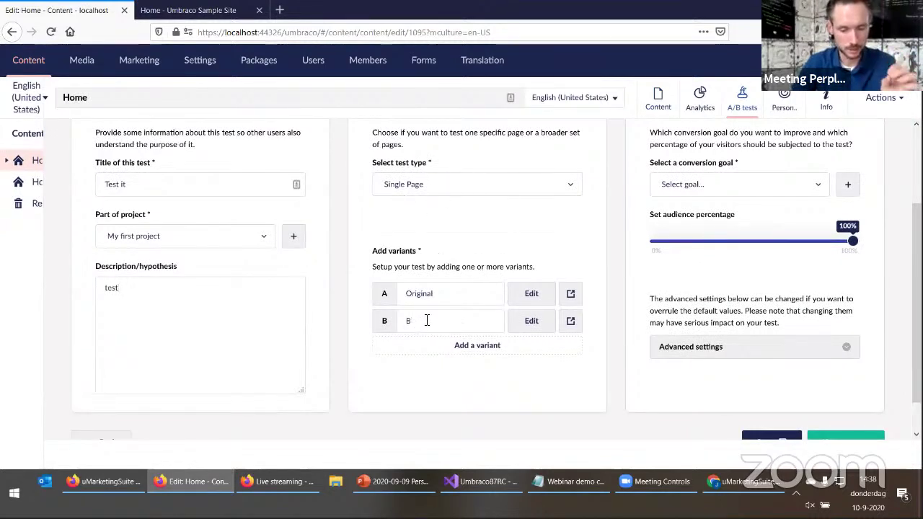
Compare with the live homepage, then open variant B's content for editing
click(208, 13)
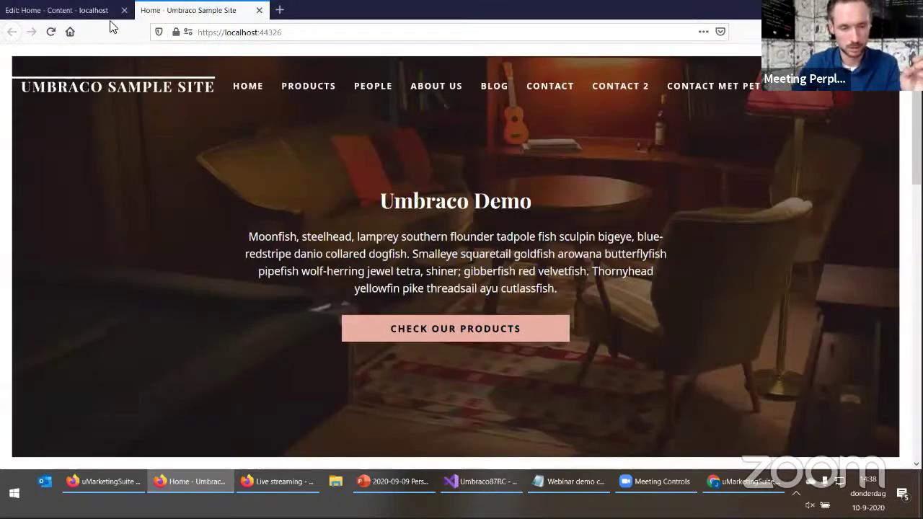
click(92, 13)
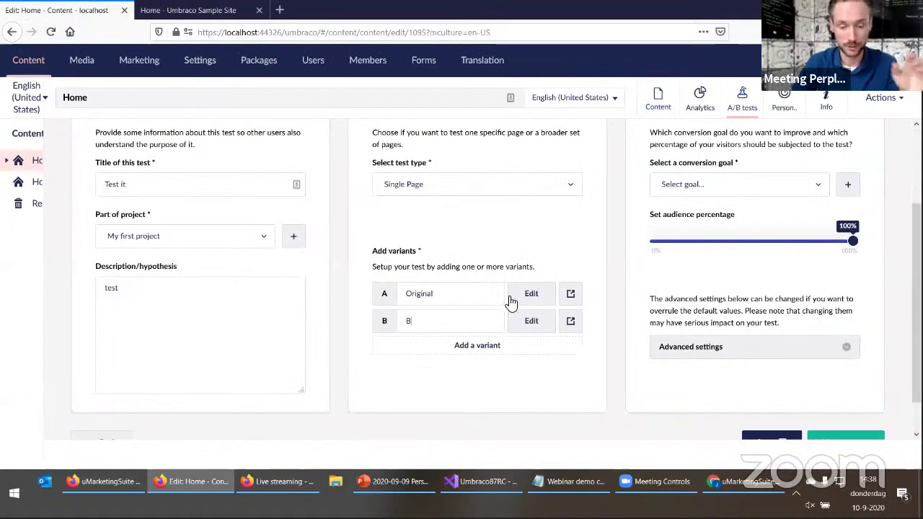
click(539, 320)
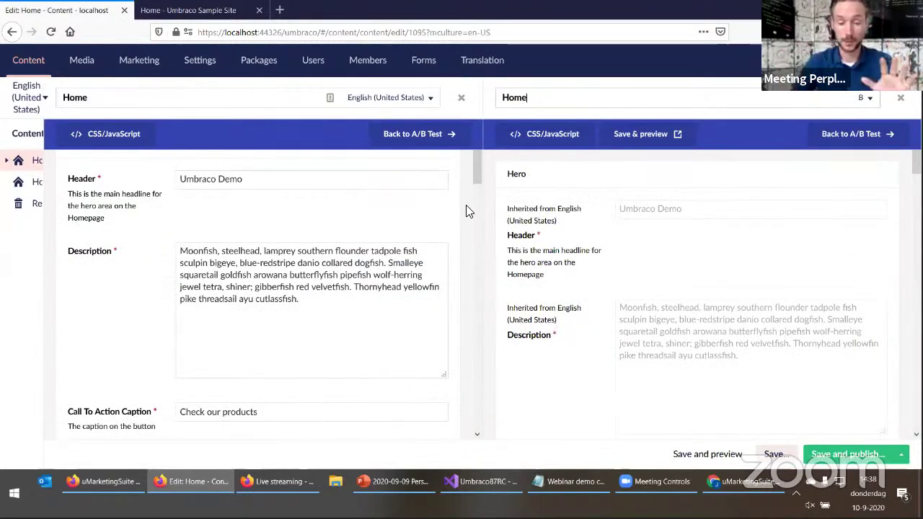
Set variant B's hero background to the bearded man's portrait from the People media folder
scroll(466, 211, up, 1)
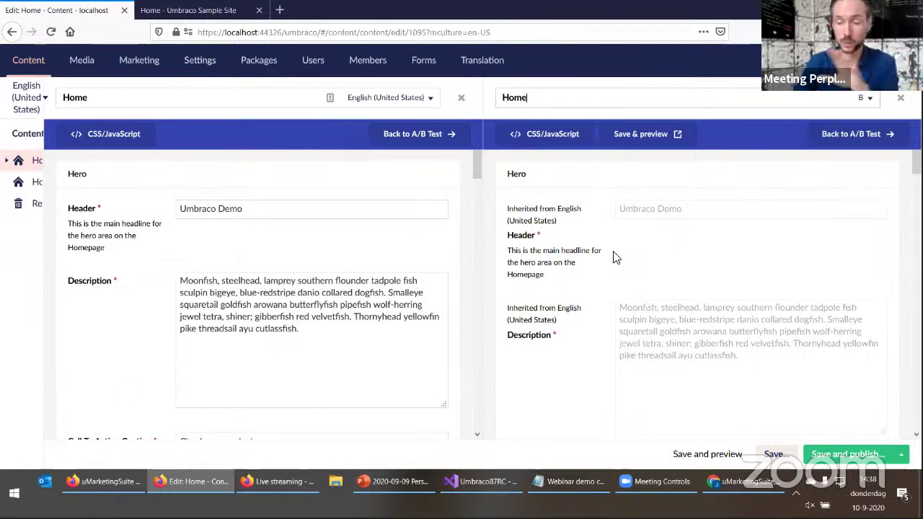
scroll(616, 267, down, 10)
scroll(608, 325, down, 15)
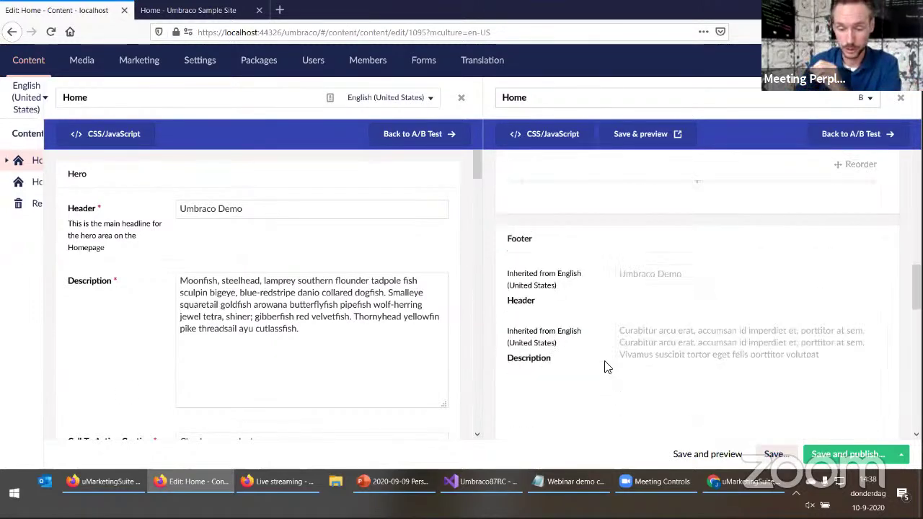
scroll(402, 390, down, 2)
scroll(403, 390, down, 10)
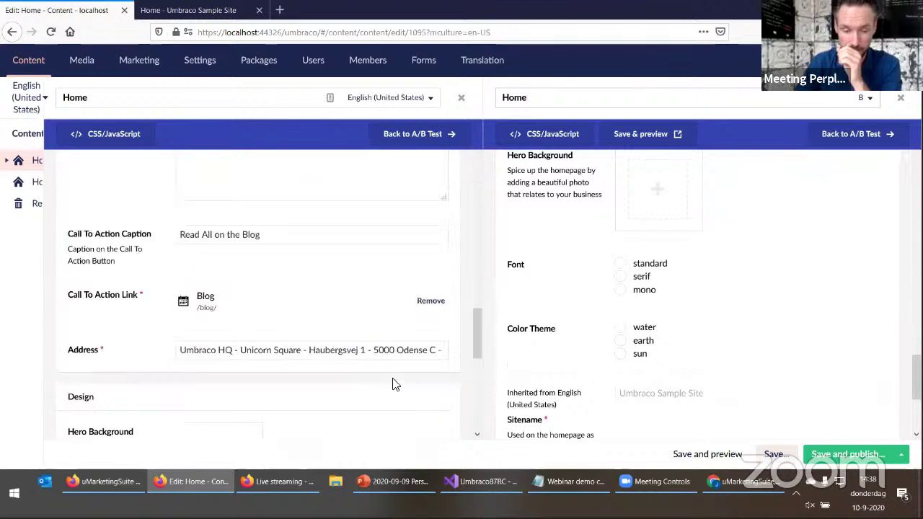
scroll(389, 390, up, 5)
scroll(377, 340, down, 3)
scroll(379, 366, down, 8)
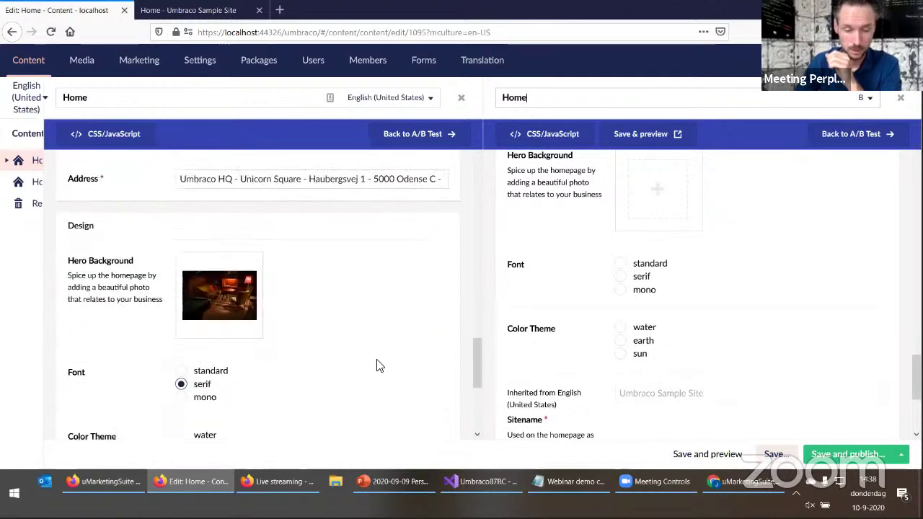
scroll(375, 369, up, 3)
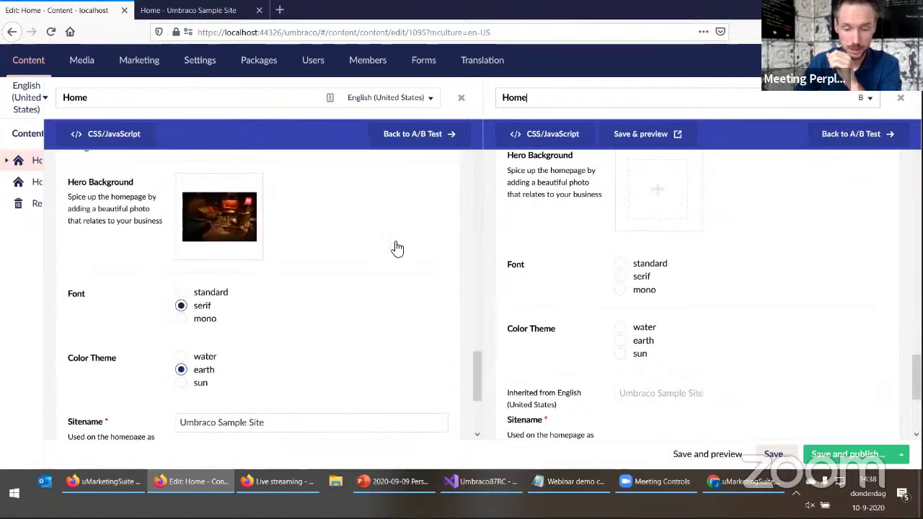
scroll(887, 360, up, 1)
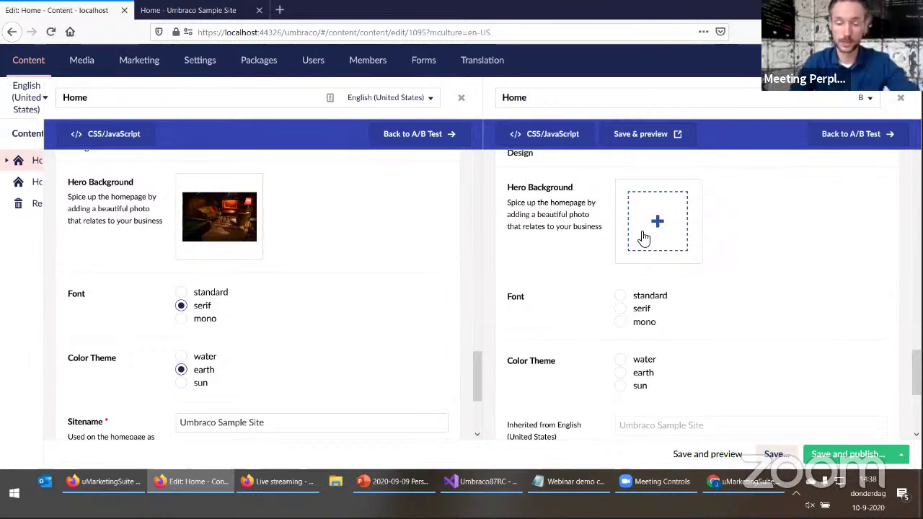
click(644, 238)
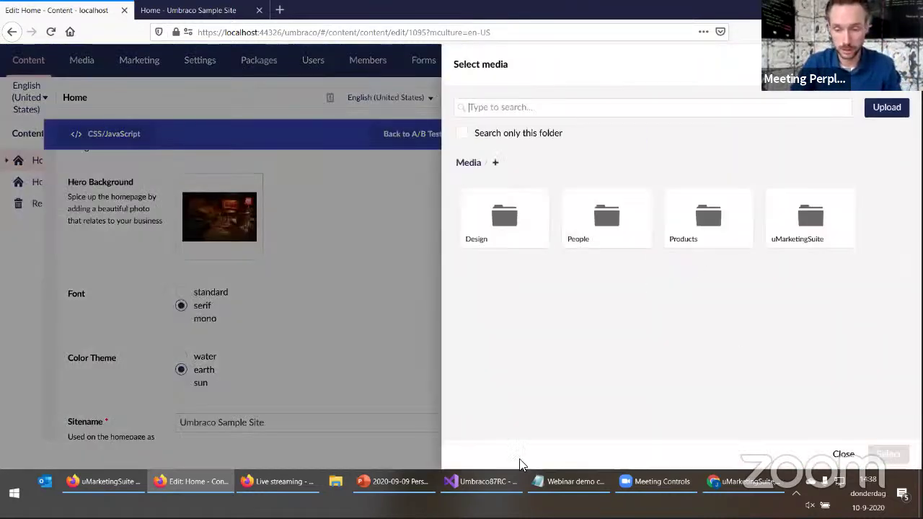
click(574, 247)
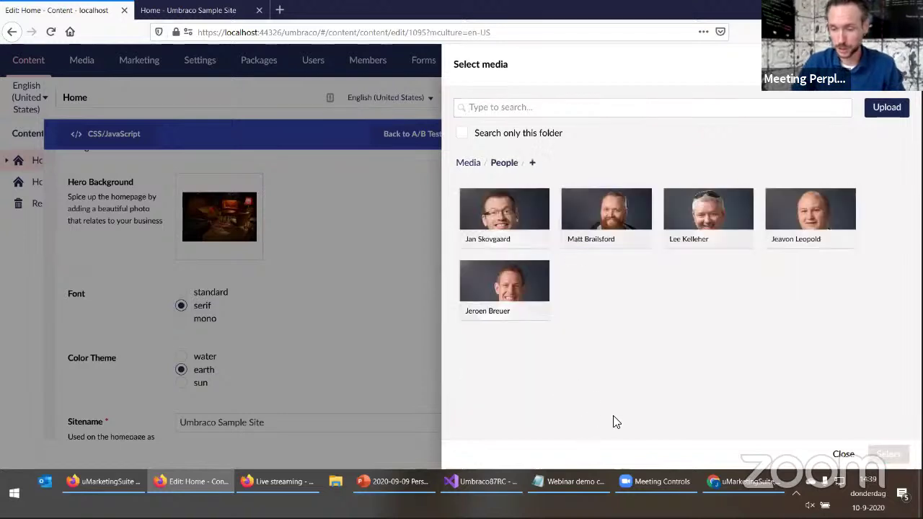
click(618, 211)
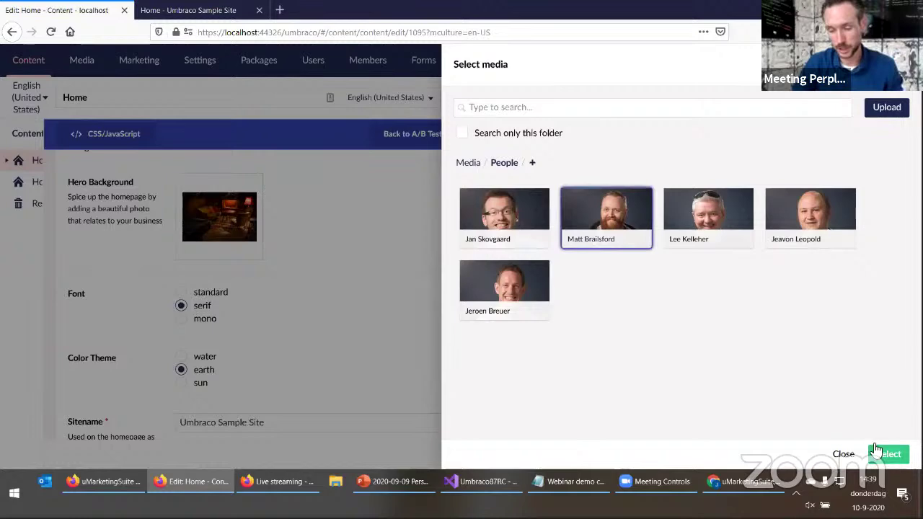
click(886, 455)
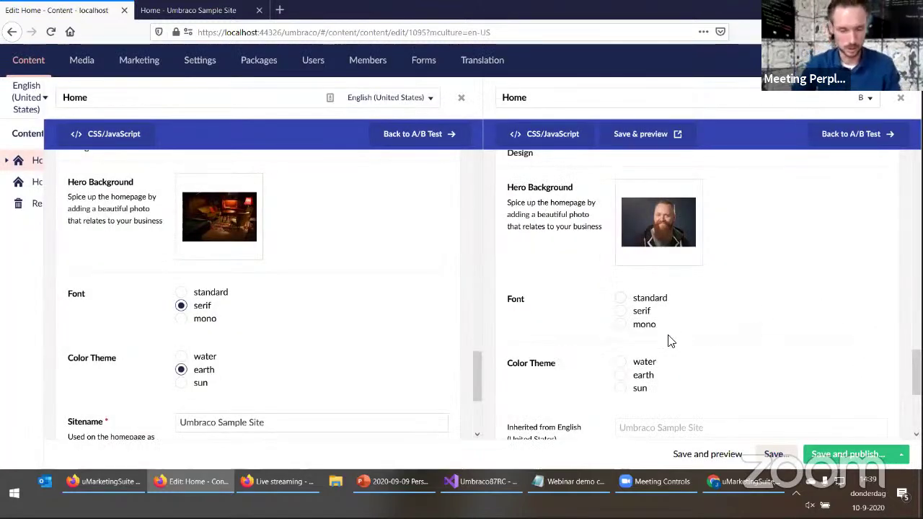
Give variant B the standard font and sun colour theme, then return to the test
click(620, 302)
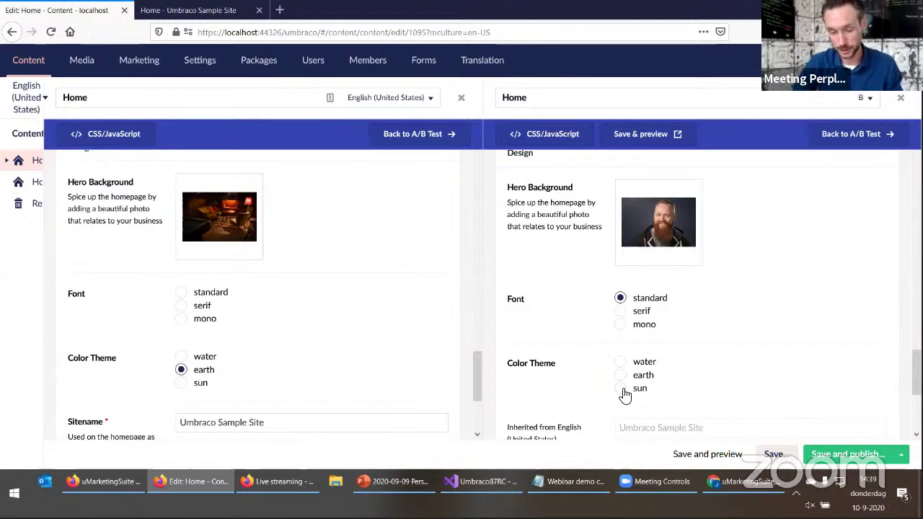
click(622, 390)
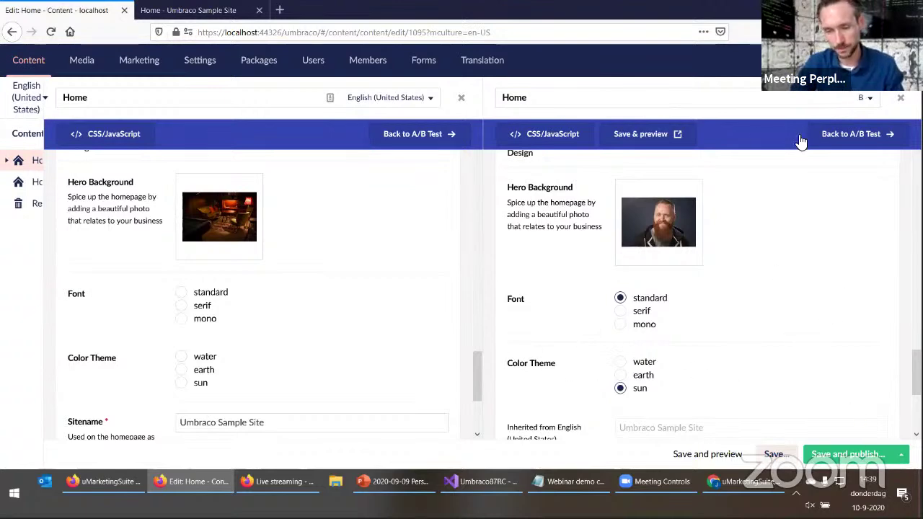
click(851, 135)
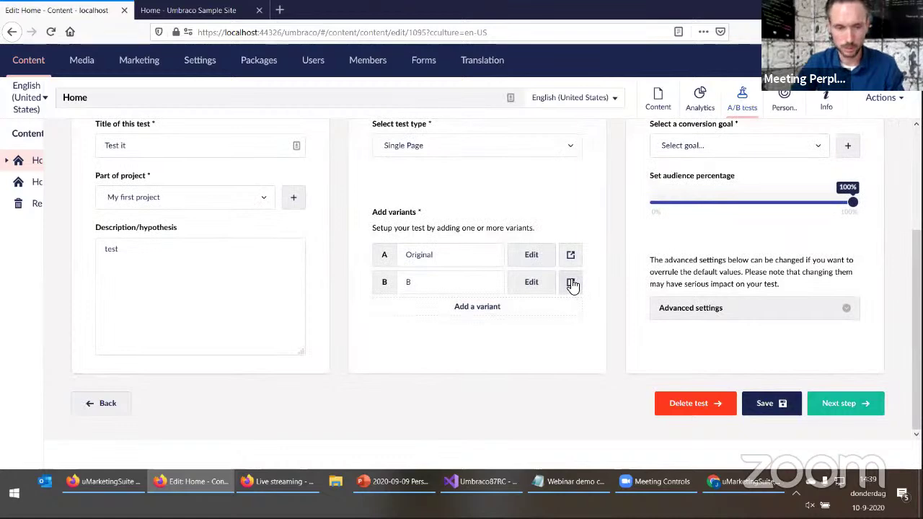
Preview variant B's portrait hero and yellow button against the original homepage
click(570, 283)
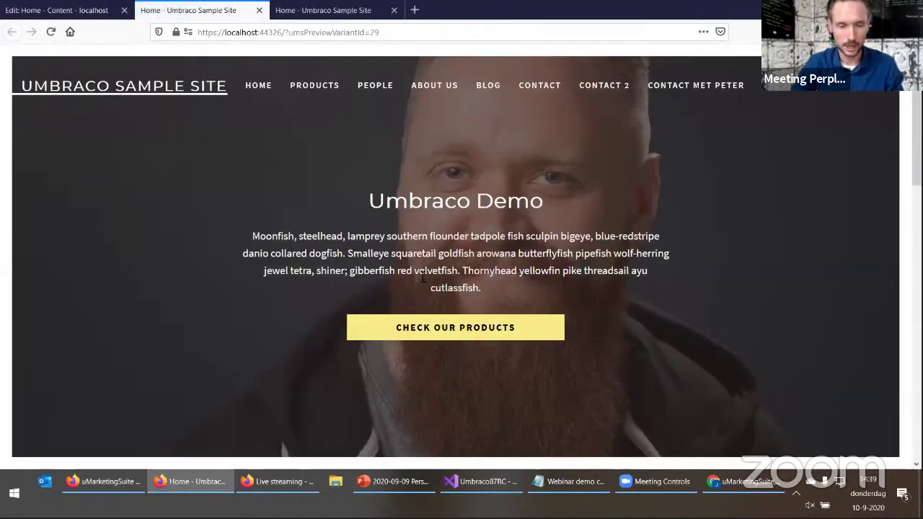
scroll(404, 302, down, 6)
scroll(334, 406, up, 6)
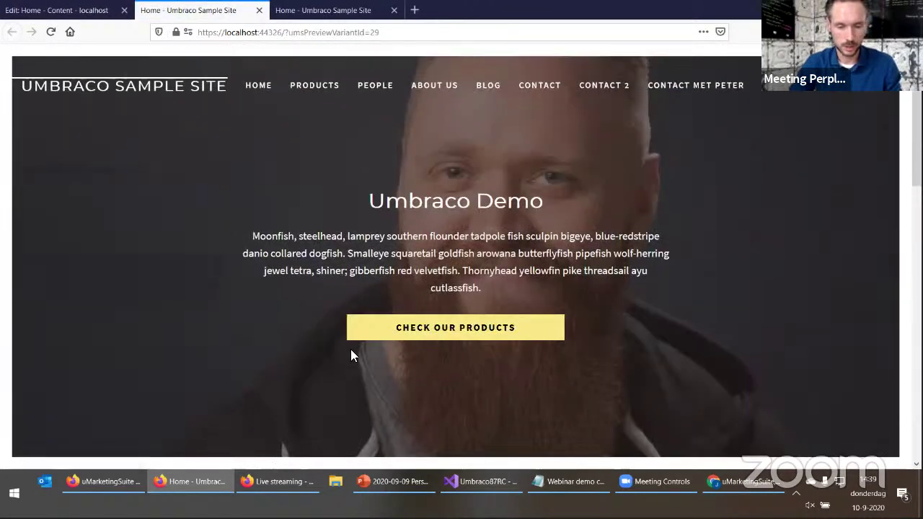
scroll(350, 355, down, 10)
scroll(340, 387, up, 6)
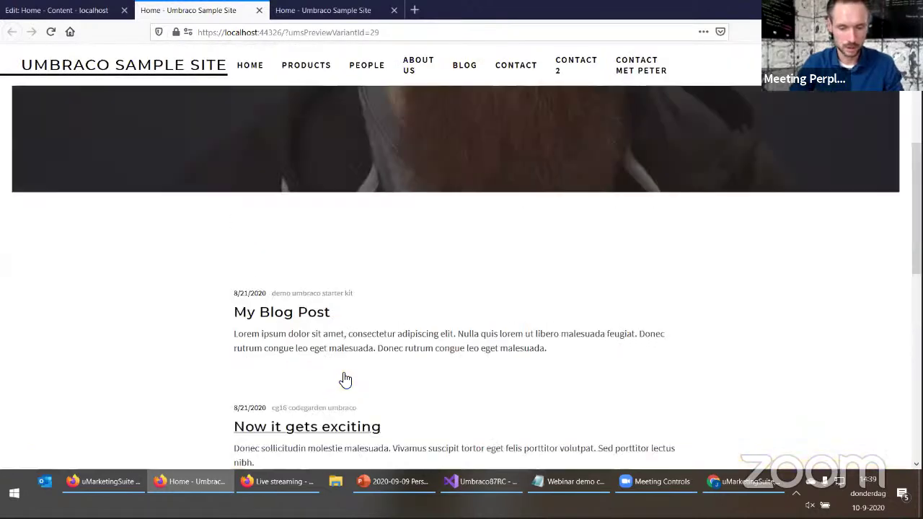
scroll(345, 379, up, 6)
click(335, 10)
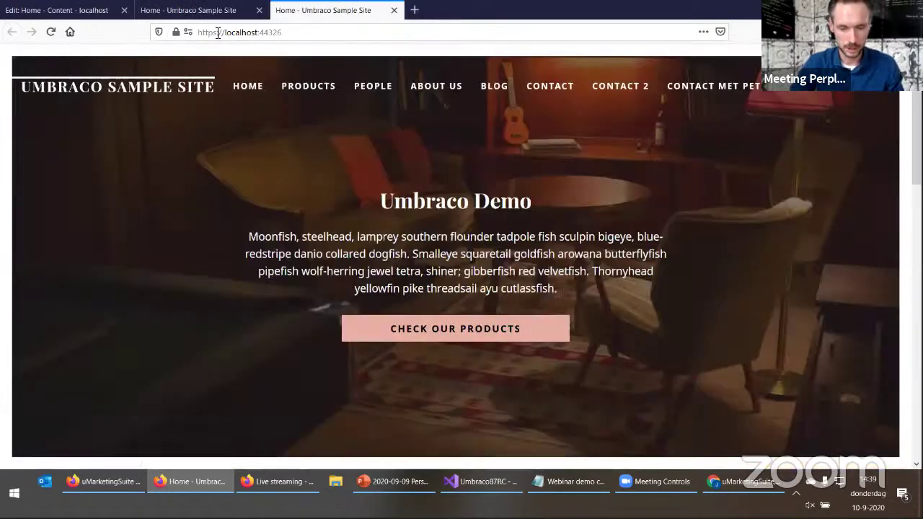
click(216, 8)
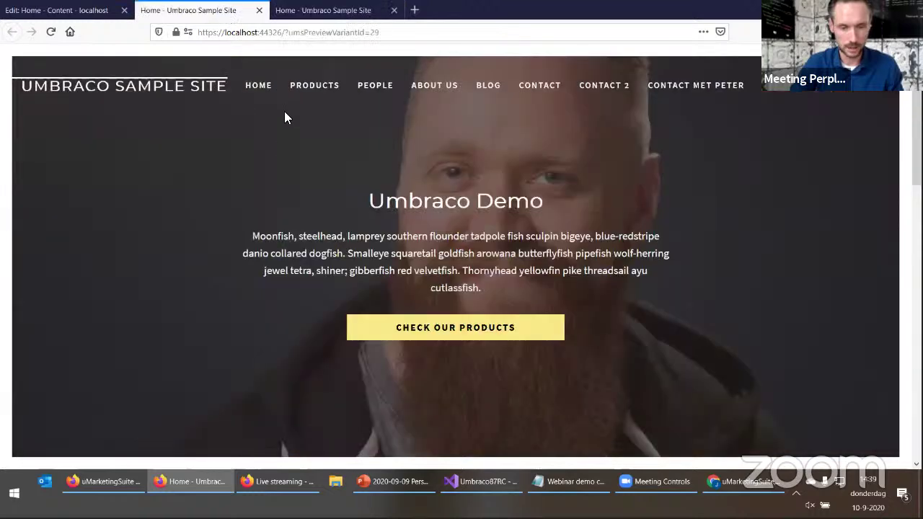
click(68, 8)
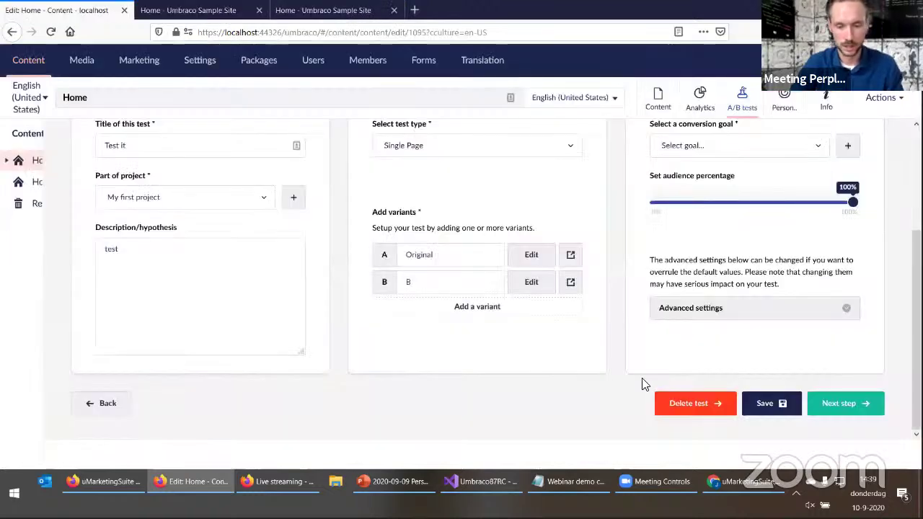
Set the conversion goal to Reach contactform, advance to the overview, and switch to the live site
click(844, 404)
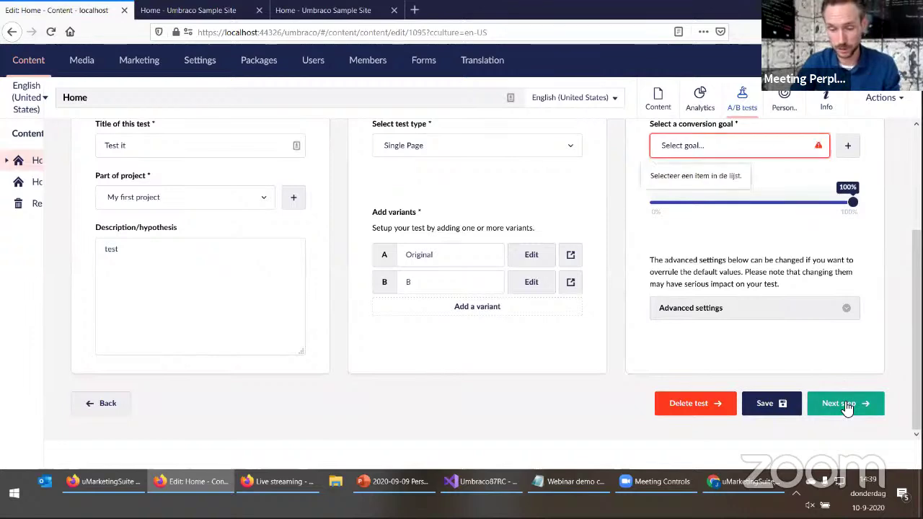
click(725, 147)
click(703, 178)
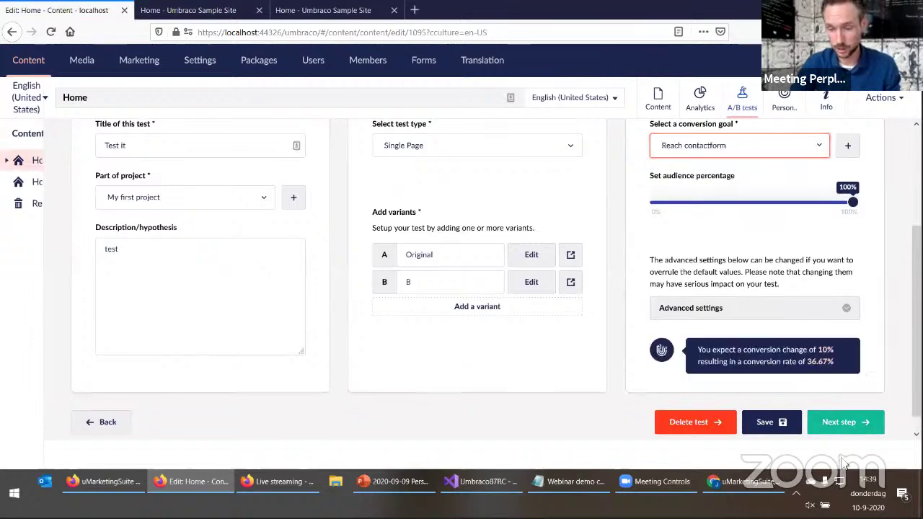
click(864, 427)
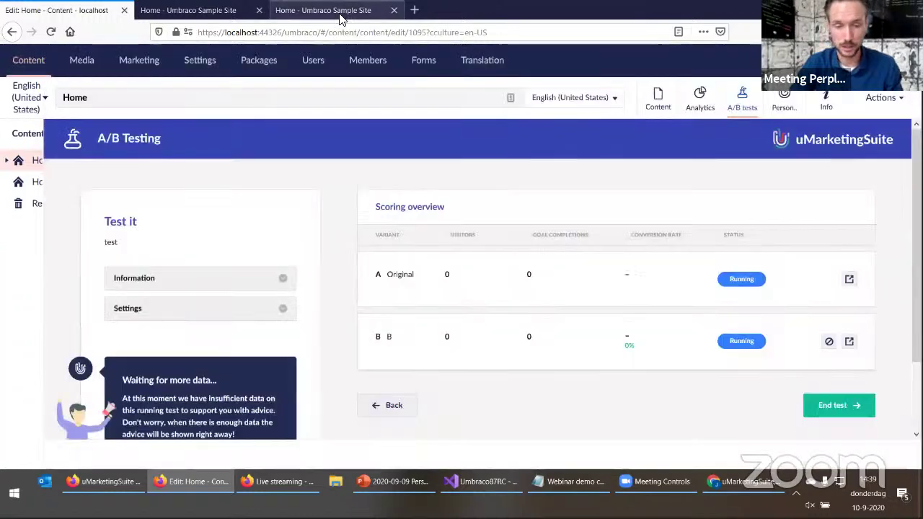
click(335, 10)
Select the port number in the live homepage's address bar
click(304, 31)
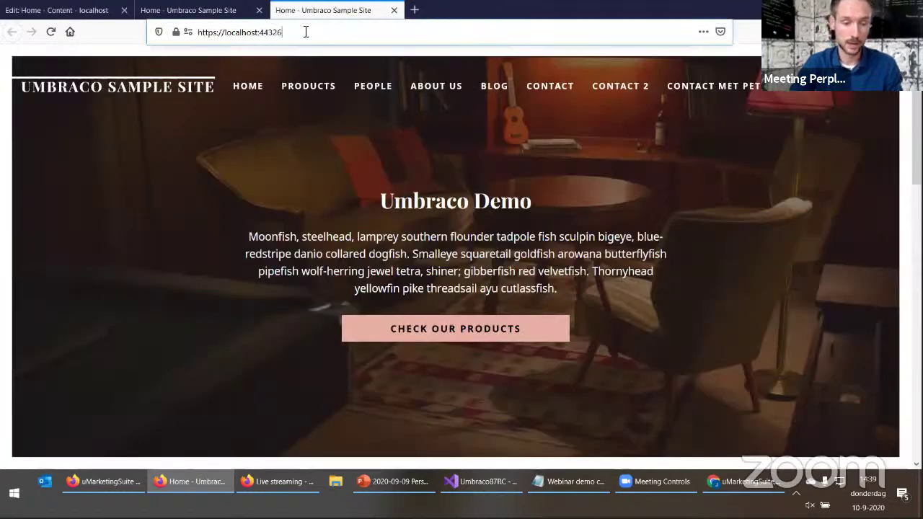
double_click(317, 33)
click(326, 32)
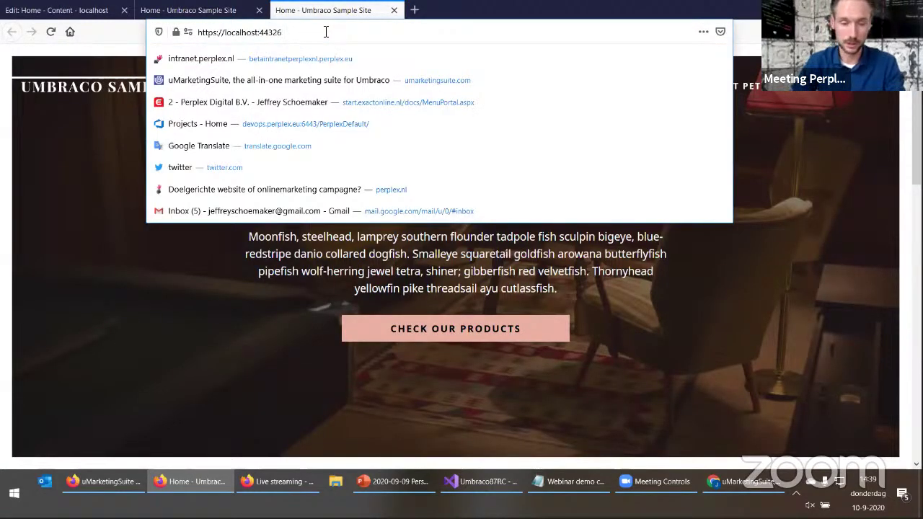
click(222, 343)
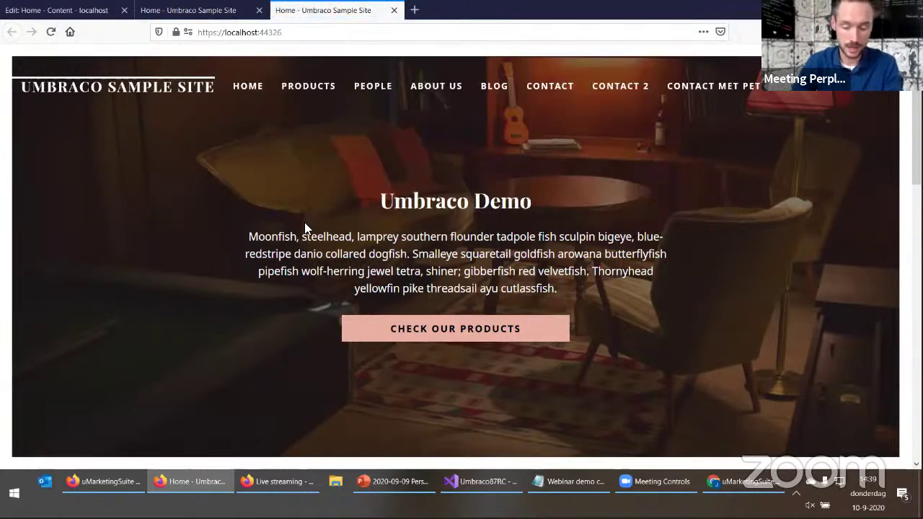
Delete the uMarketingSuite visitor cookie in developer tools Storage and reload the homepage
key(F12)
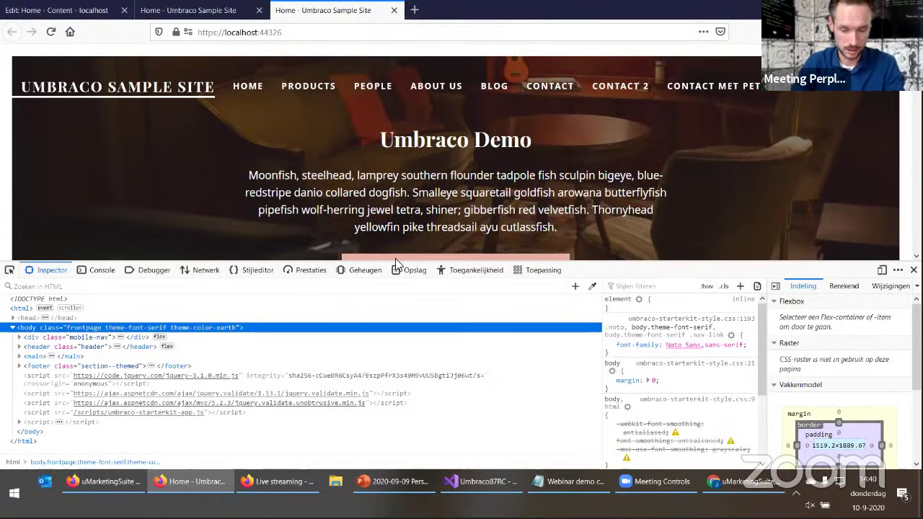
click(408, 271)
click(209, 328)
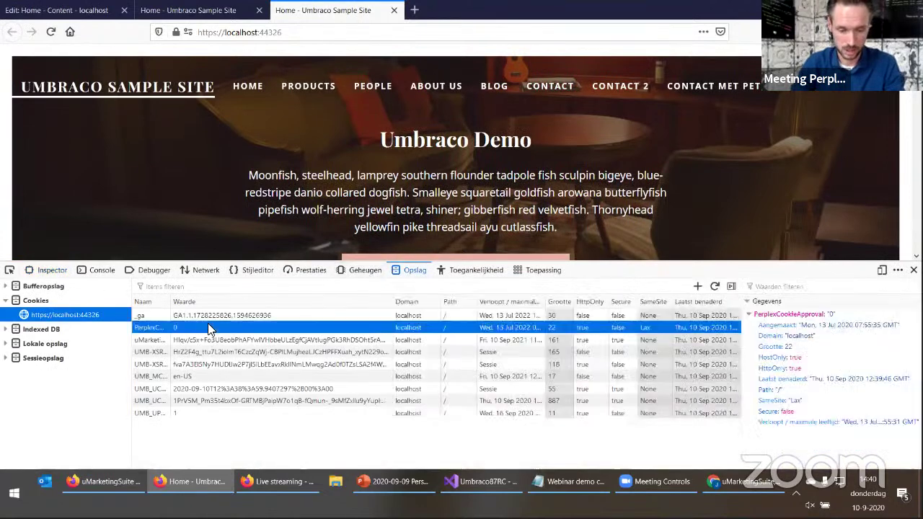
click(202, 338)
key(Delete)
key(F5)
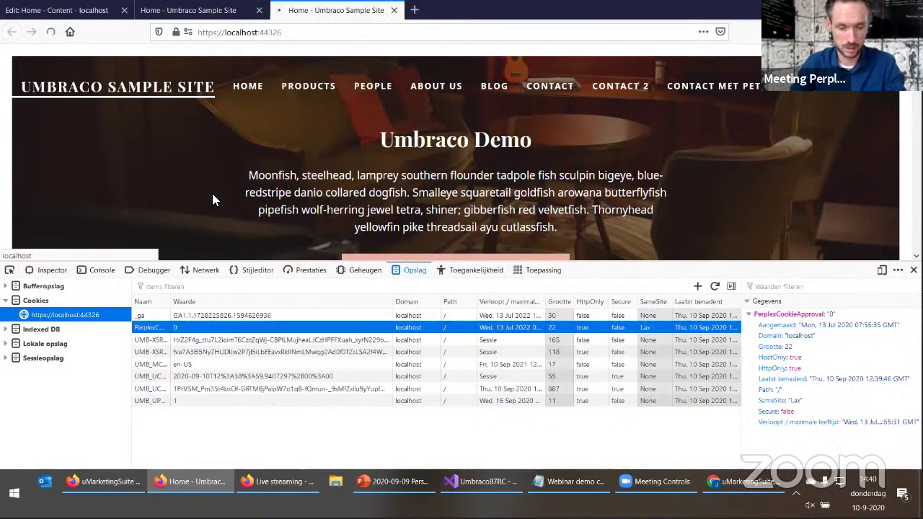
Delete the recreated uMarketingSuite cookie and reload again to get variant B's hero
click(173, 342)
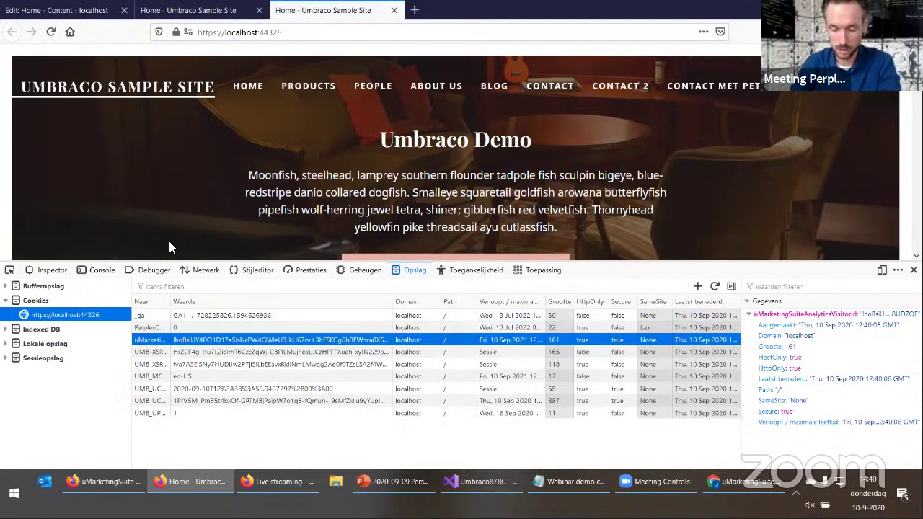
click(186, 341)
key(Delete)
key(F5)
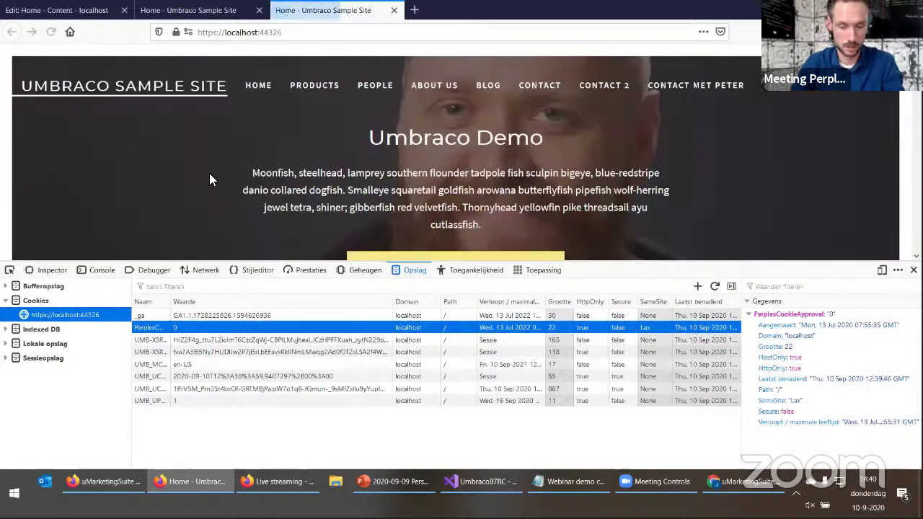
Browse About Us, Blog, Contact, People, Products and Home under variant B, then return to the test
key(F12)
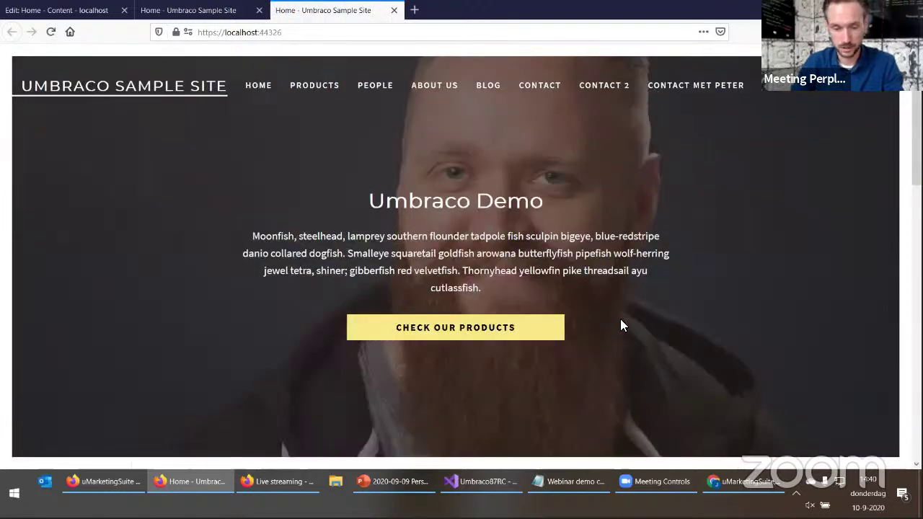
scroll(620, 320, down, 1)
scroll(626, 330, up, 1)
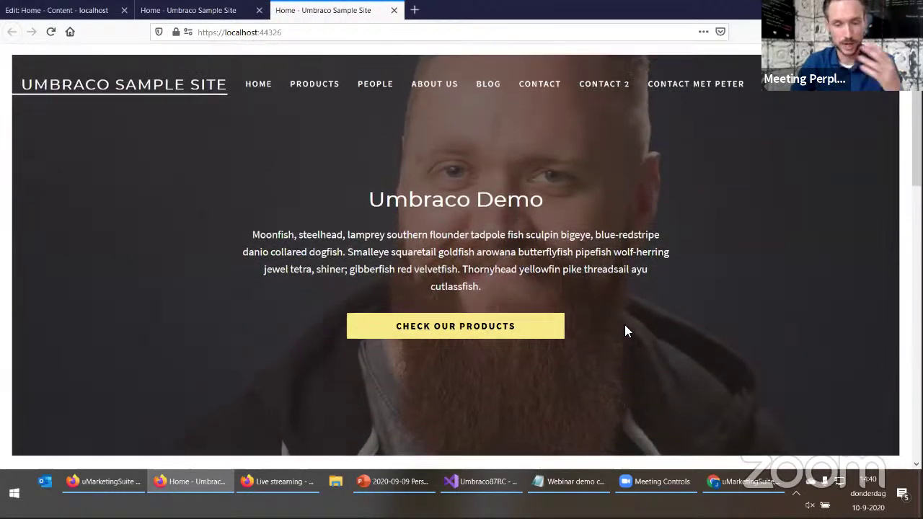
click(433, 94)
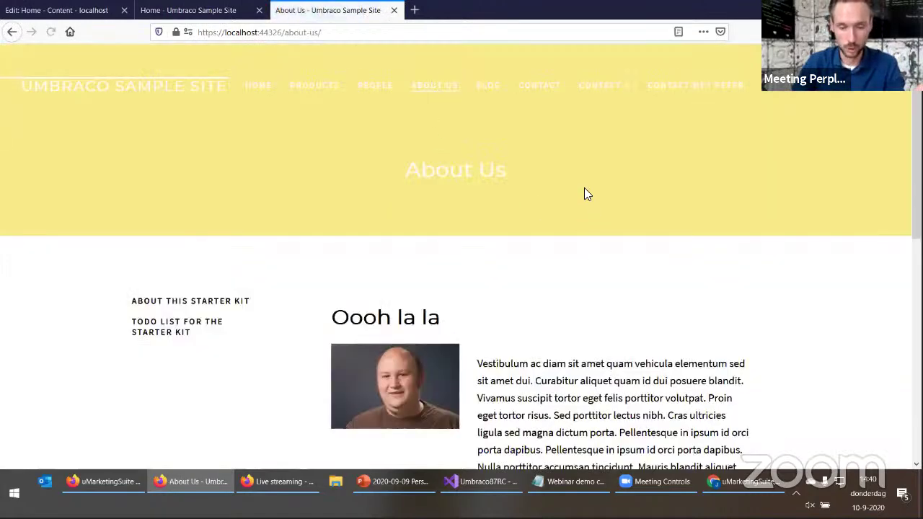
click(494, 88)
click(541, 91)
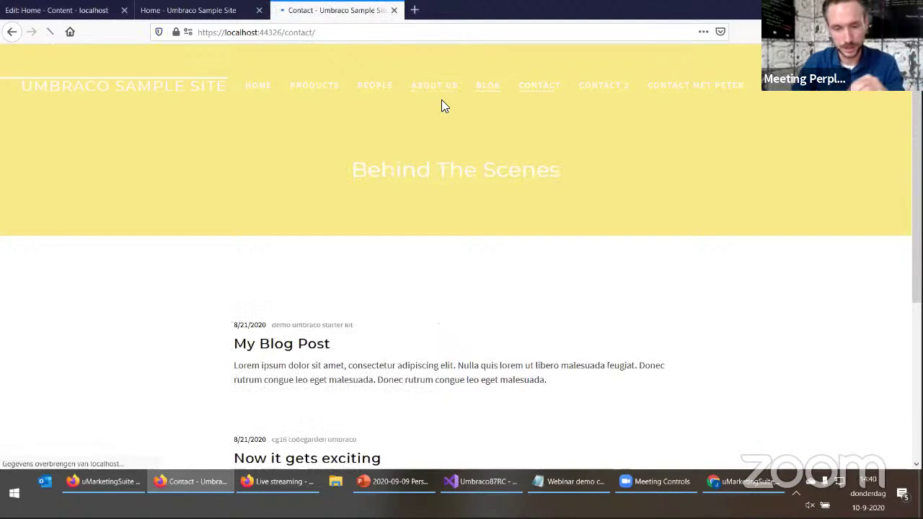
click(368, 90)
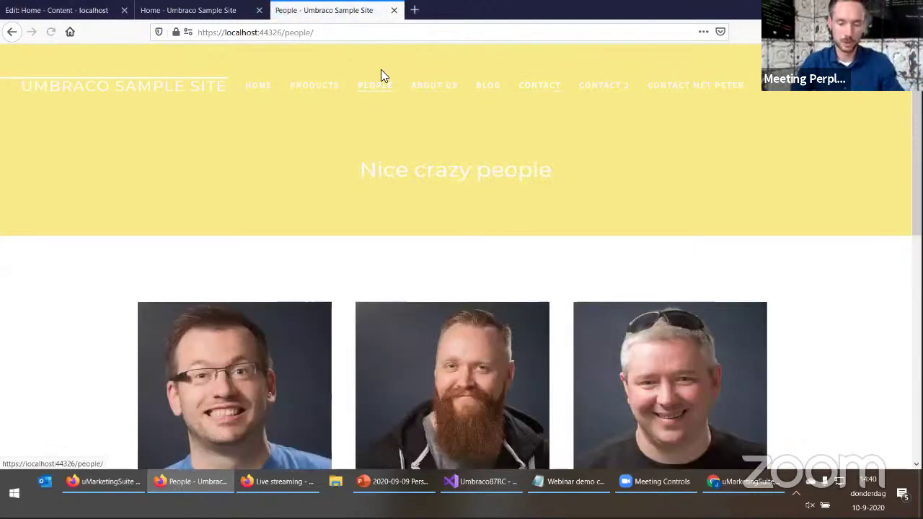
click(316, 89)
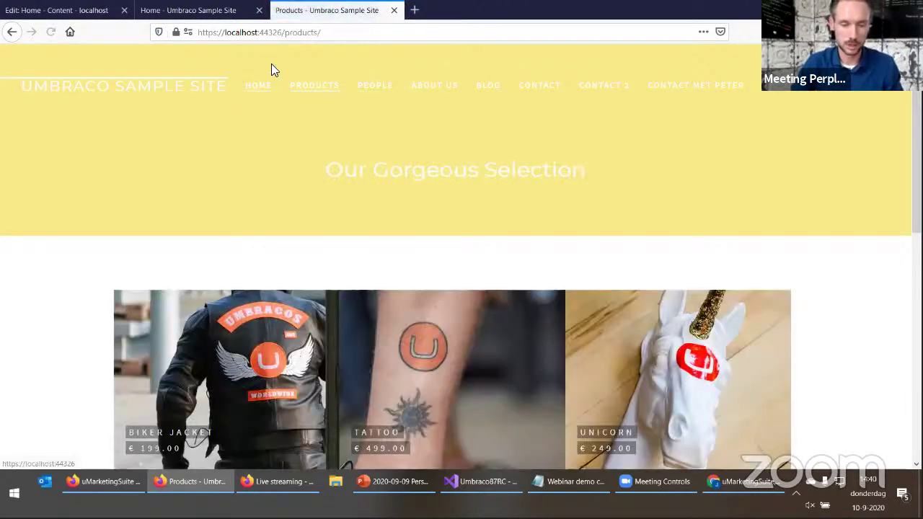
click(261, 88)
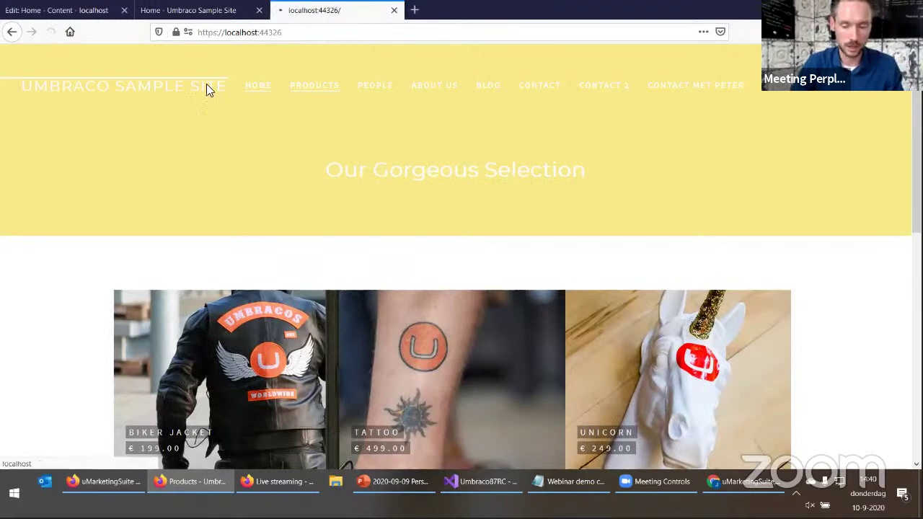
scroll(173, 351, down, 10)
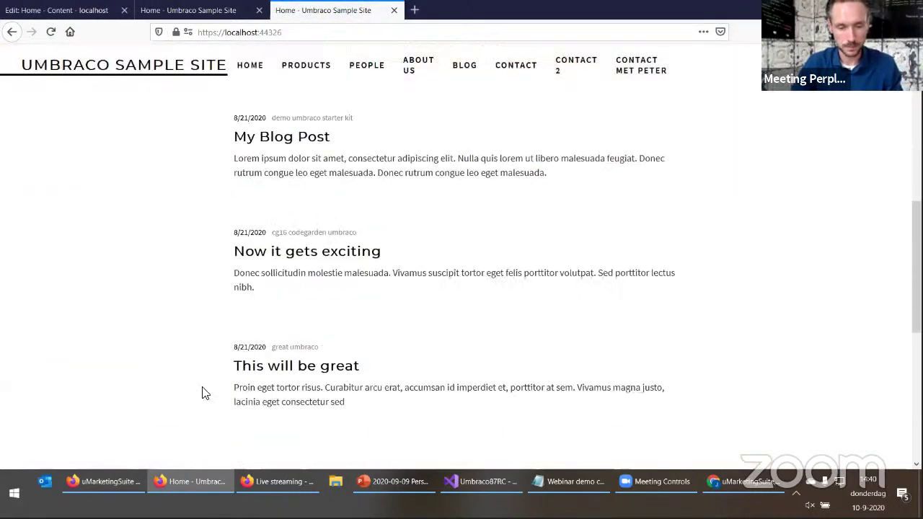
click(72, 13)
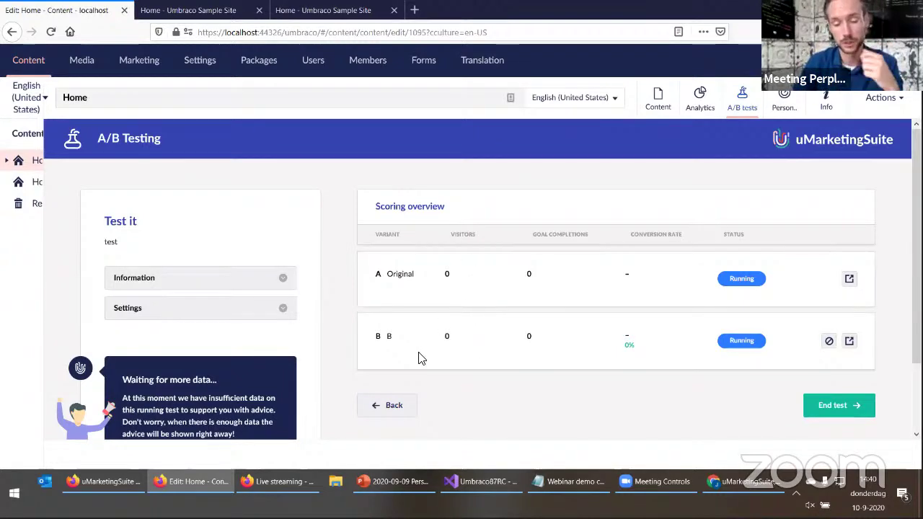
Switch to the uMarketingSuite window showing the Marketing > Personalization overview
click(121, 482)
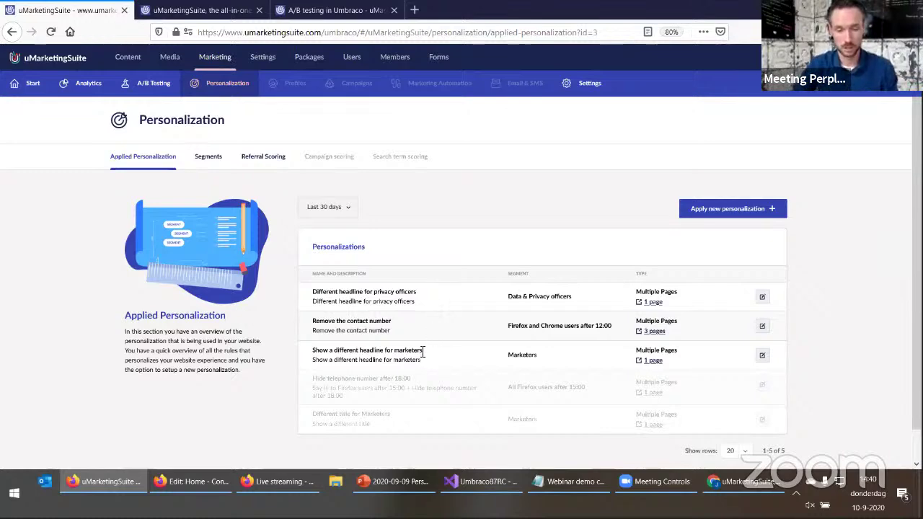
Run the webinar deck as a slideshow and advance three slides to the Demo slide listing Cockpit and Splitview
click(409, 490)
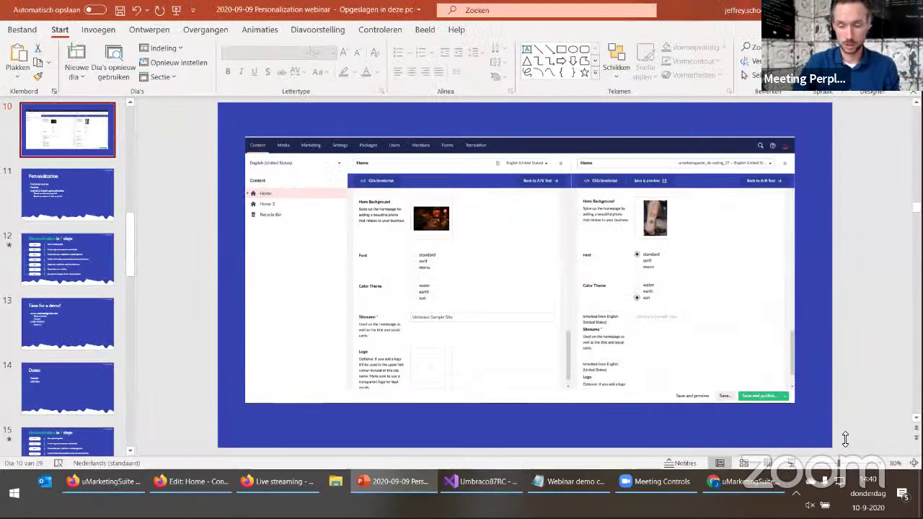
click(791, 463)
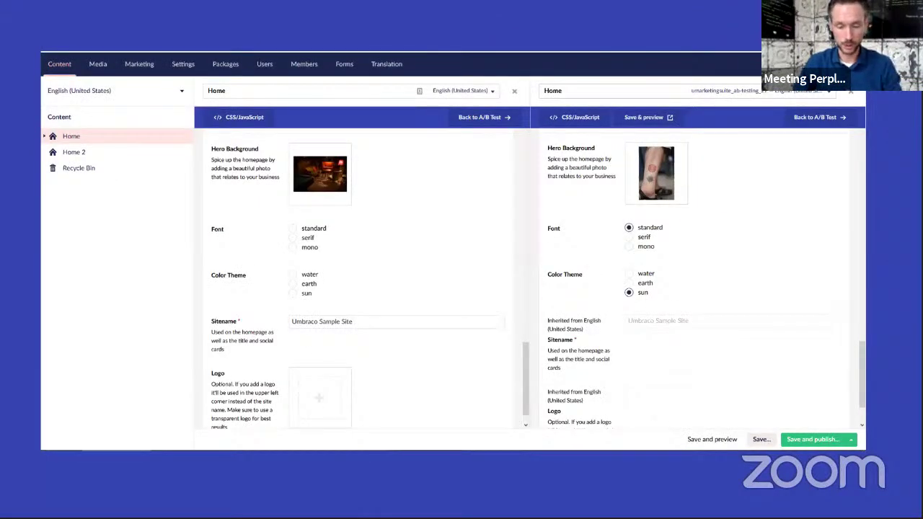
key(Right)
key(Right)
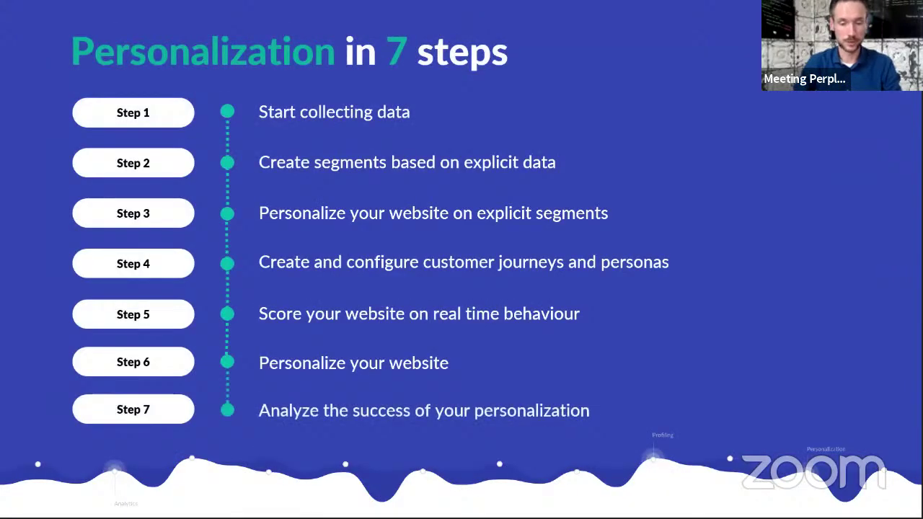
key(Right)
key(Right)
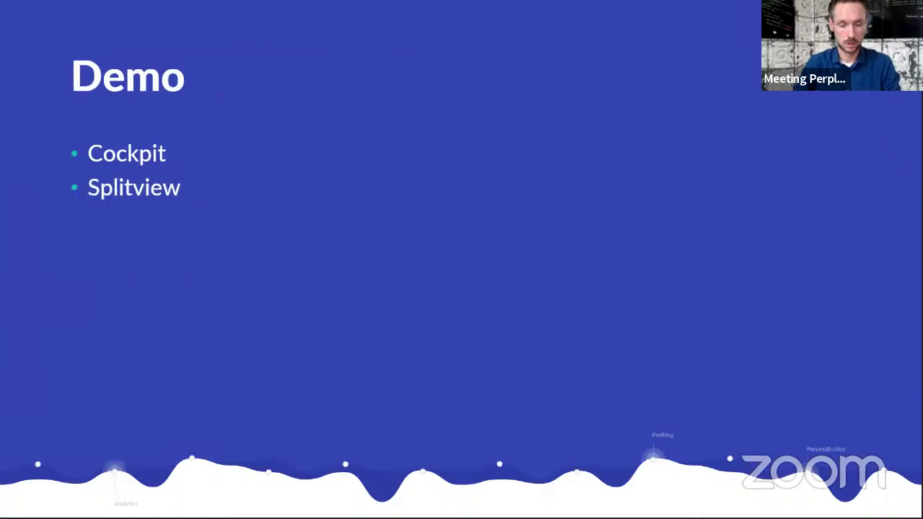
key(Right)
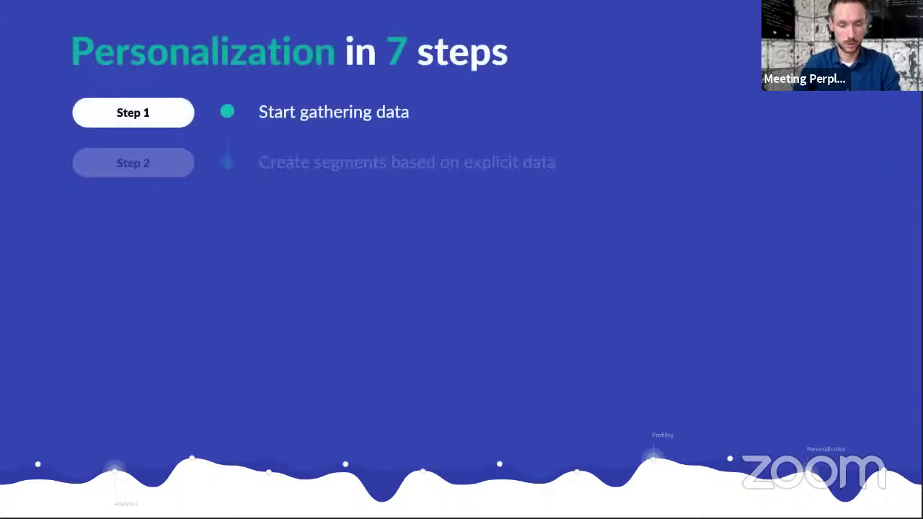